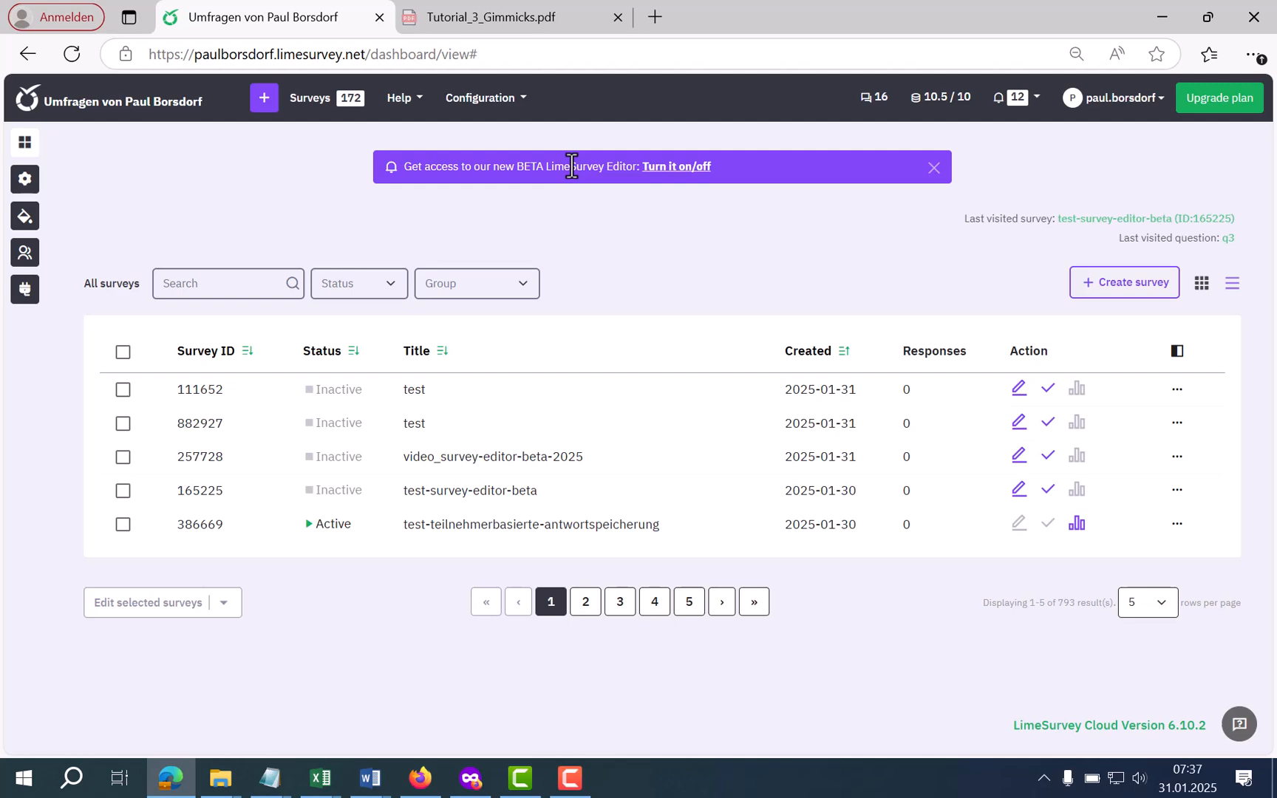
Step: Check that the new beta LimeSurvey Editor is set to On
{"action": "left_click", "coordinate": [657, 167]}
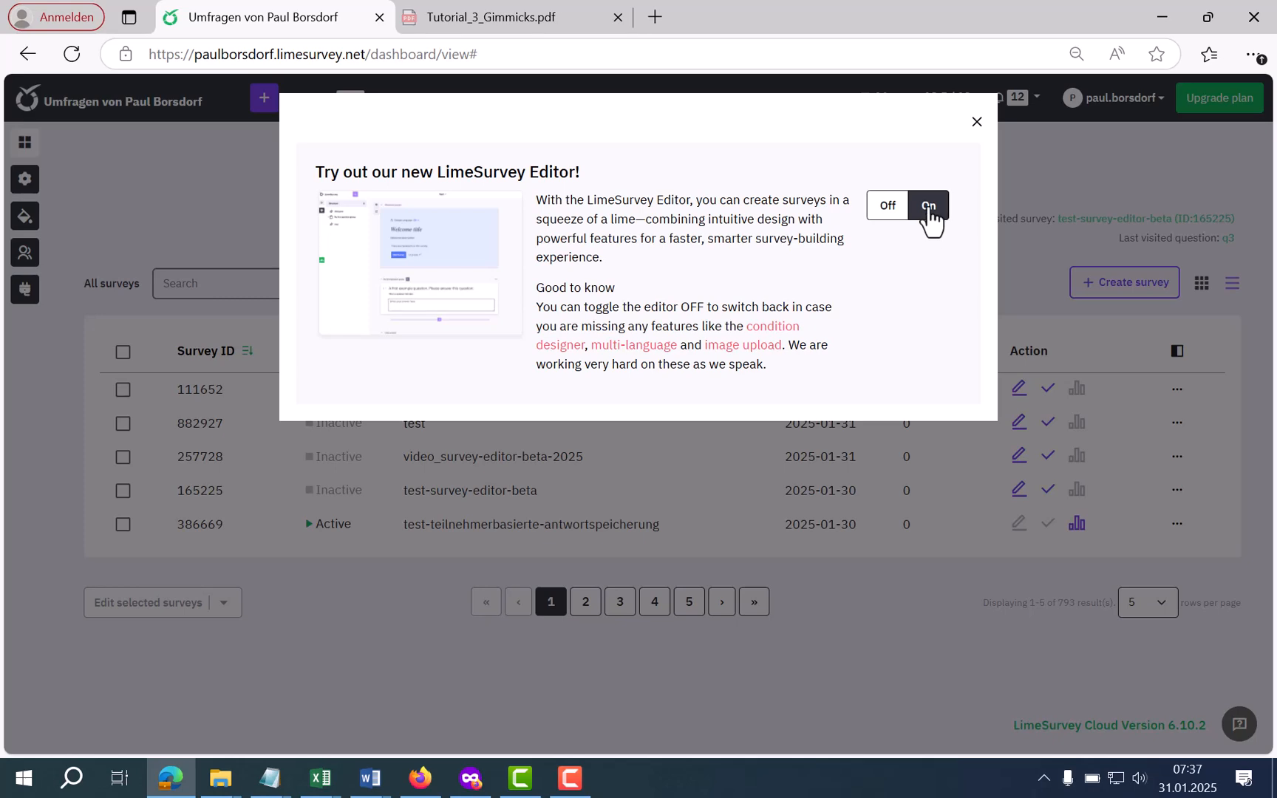
{"action": "left_click", "coordinate": [976, 123]}
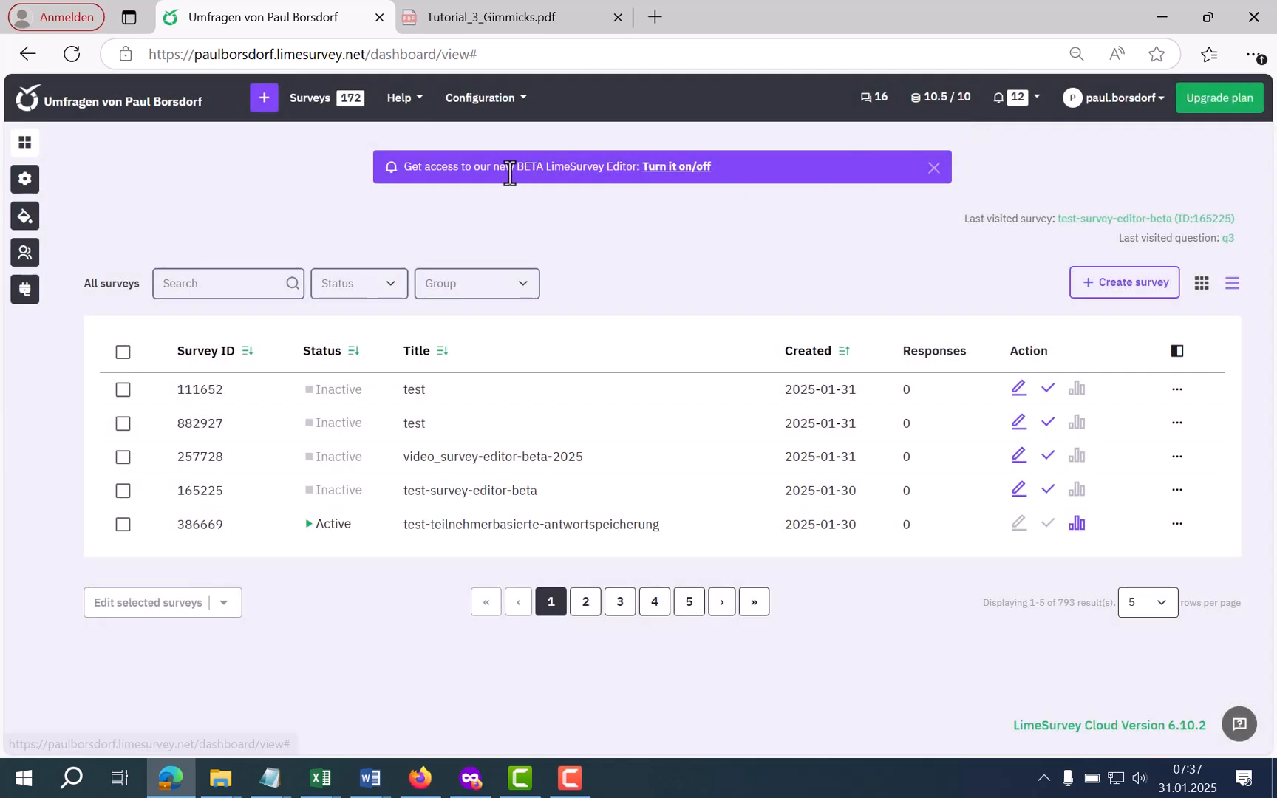
Step: Create a survey titled video_survey-editor-beta-2025 with German as base language, the Default survey group and the Default administrator
{"action": "left_click", "coordinate": [264, 98]}
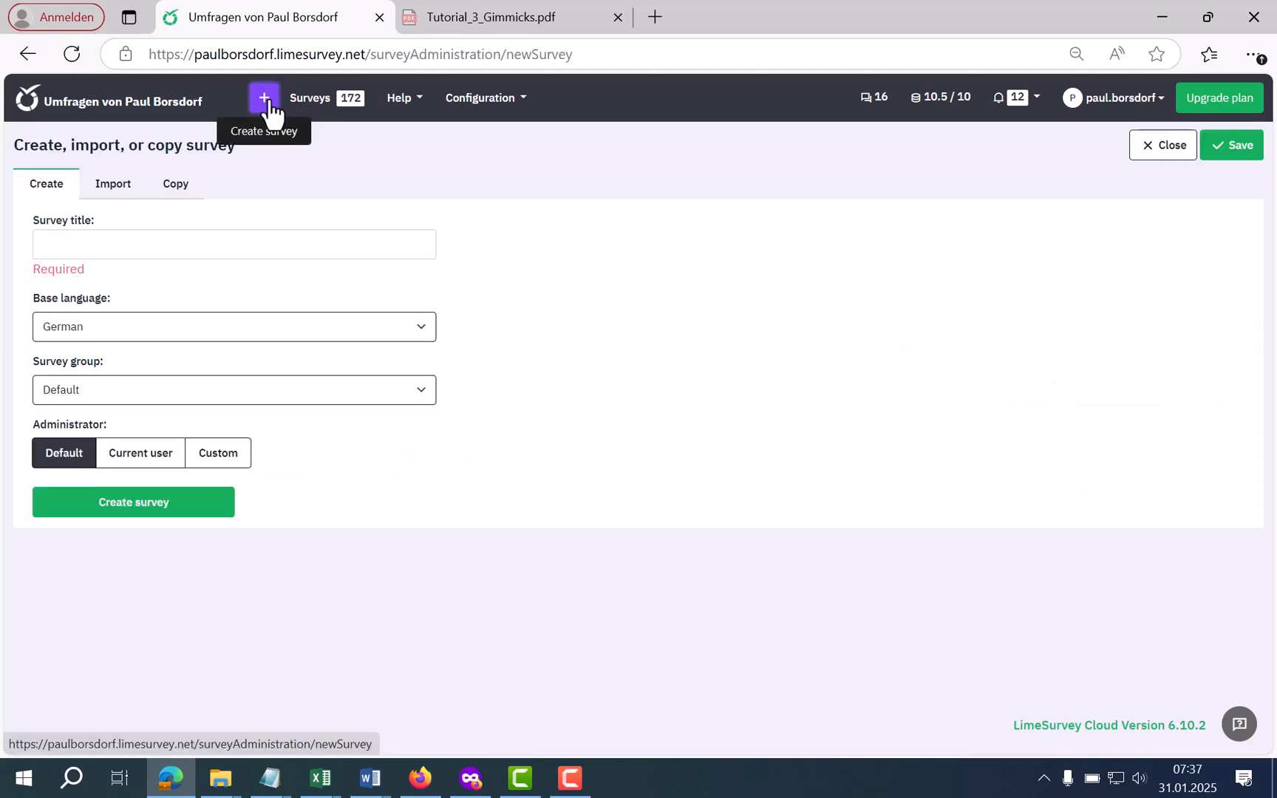
{"action": "left_click", "coordinate": [214, 247]}
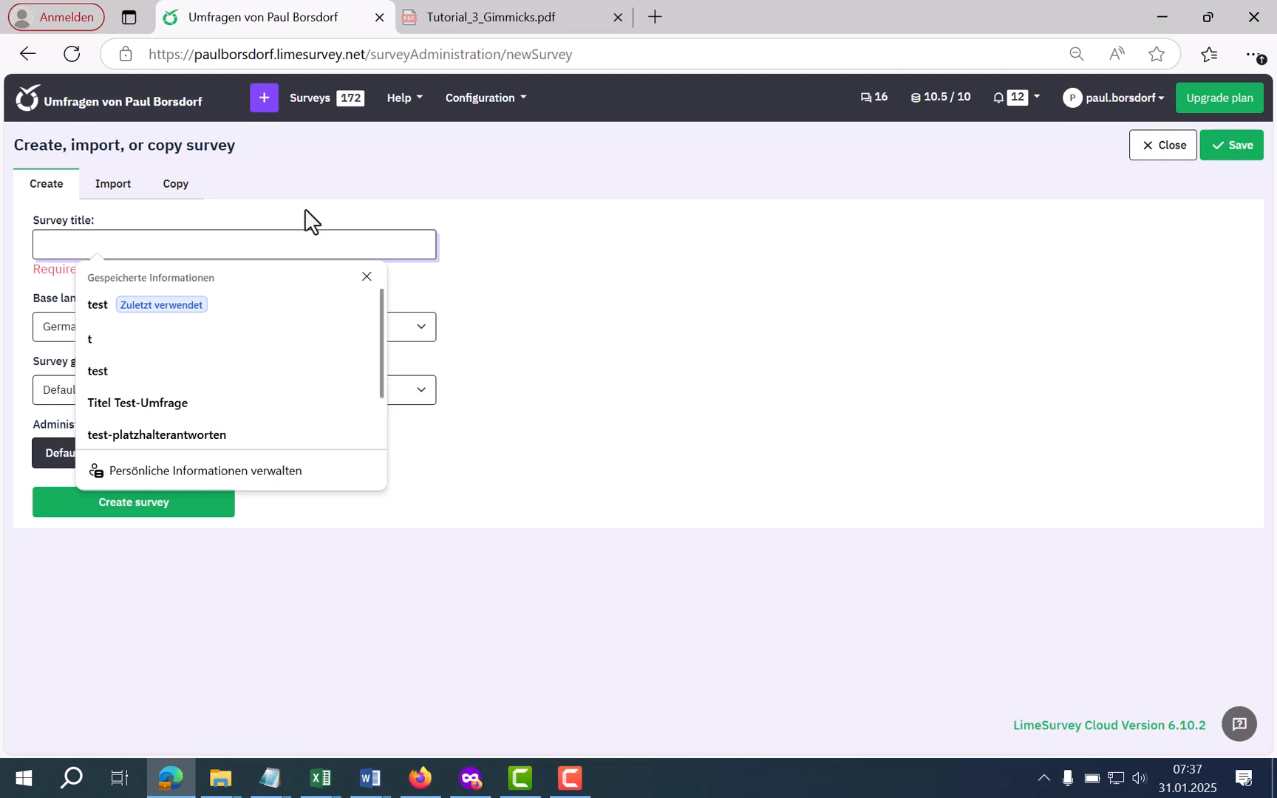
{"action": "type", "text": "video"}
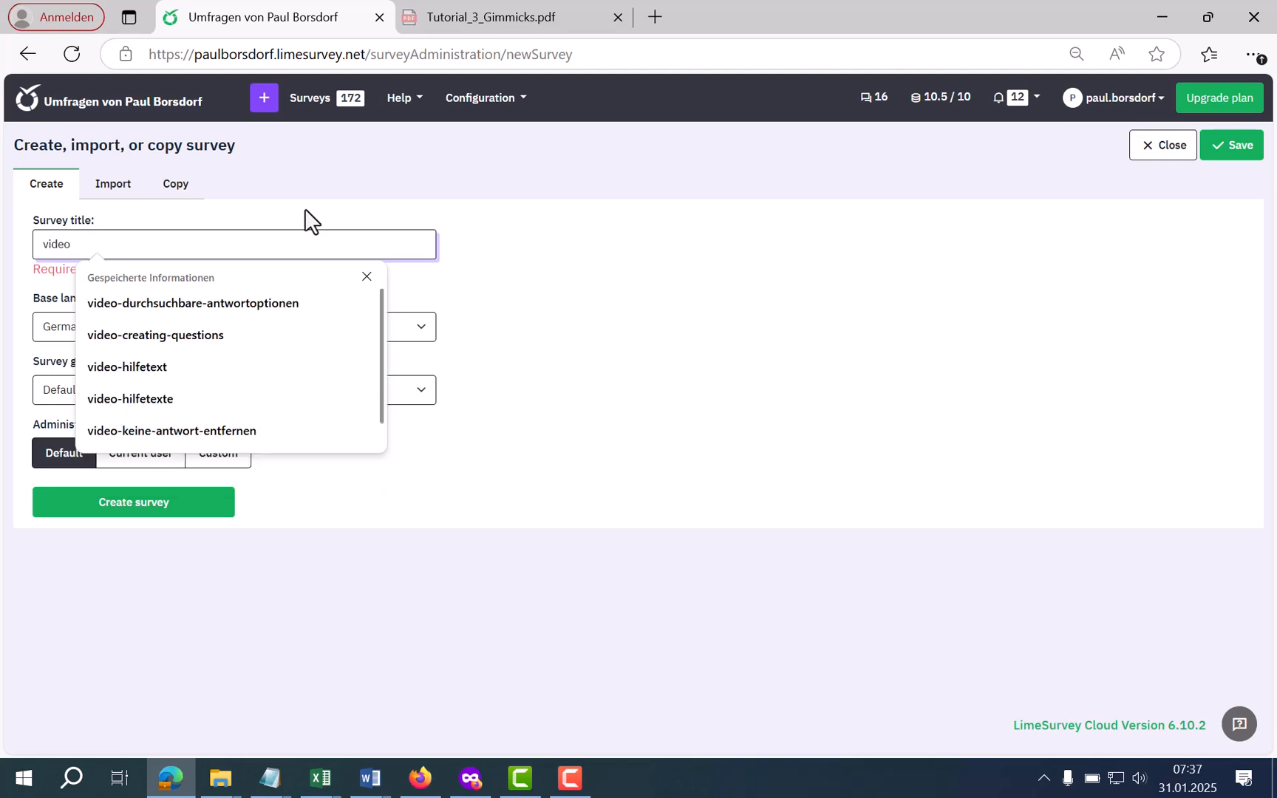
{"action": "type", "text": "_survey"}
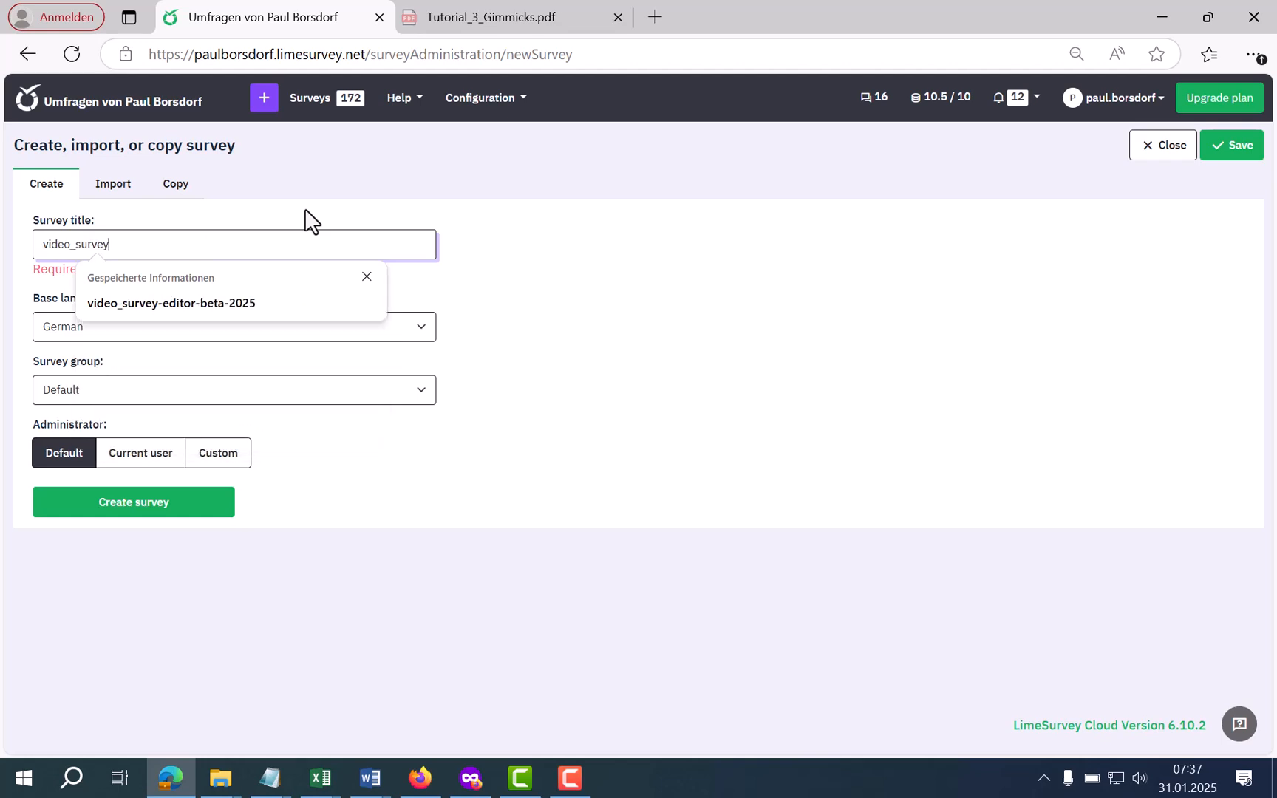
{"action": "left_click", "coordinate": [81, 299]}
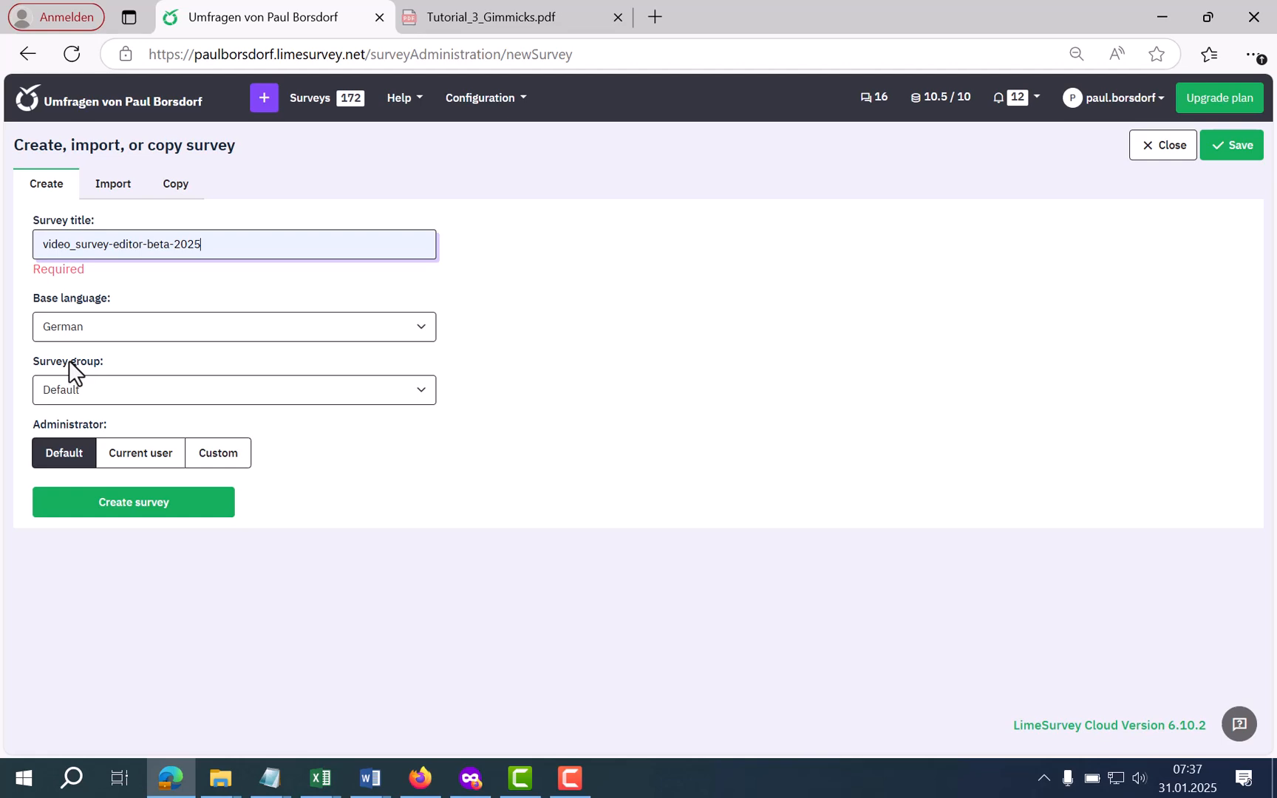
{"action": "left_click", "coordinate": [92, 502]}
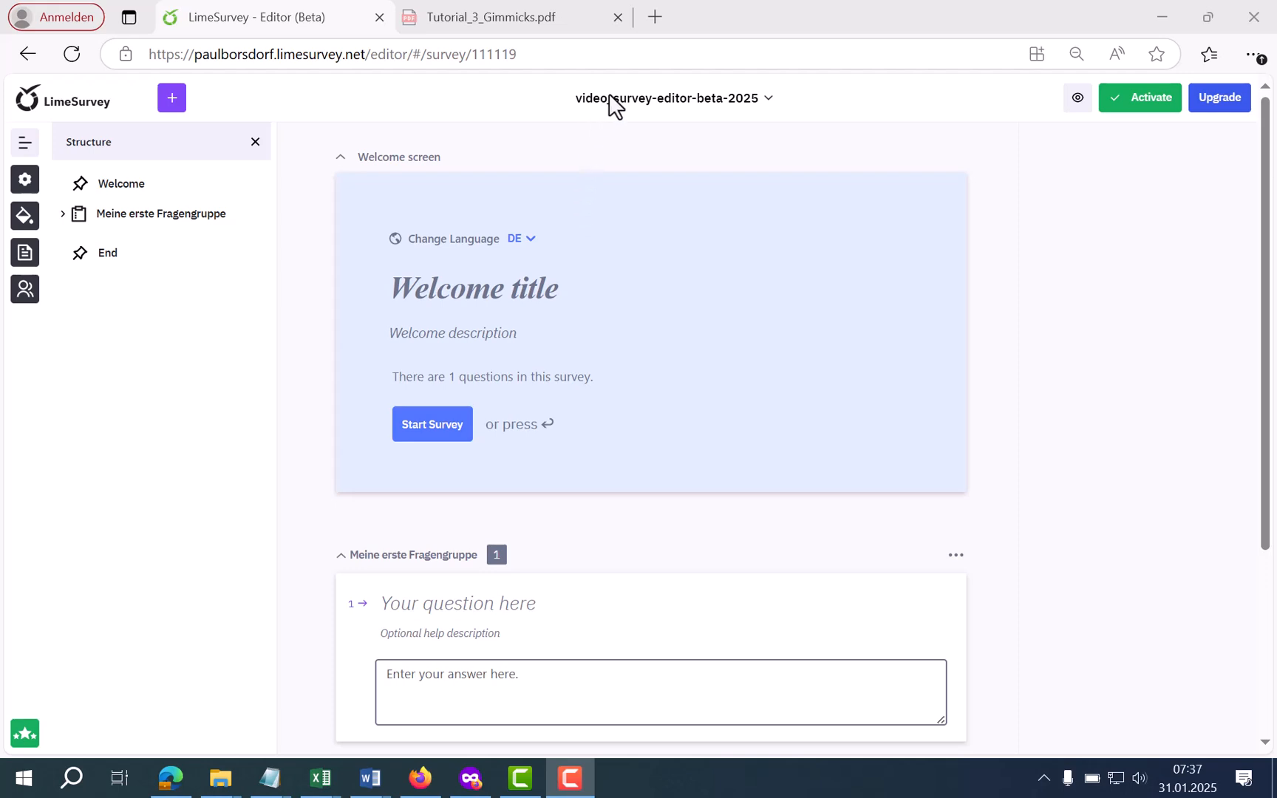
Step: Enter "Willkommen zu dieser Umfrage" as the welcome title and "In dieser Umfrage geht es um..." as the welcome description
{"action": "left_click", "coordinate": [464, 292]}
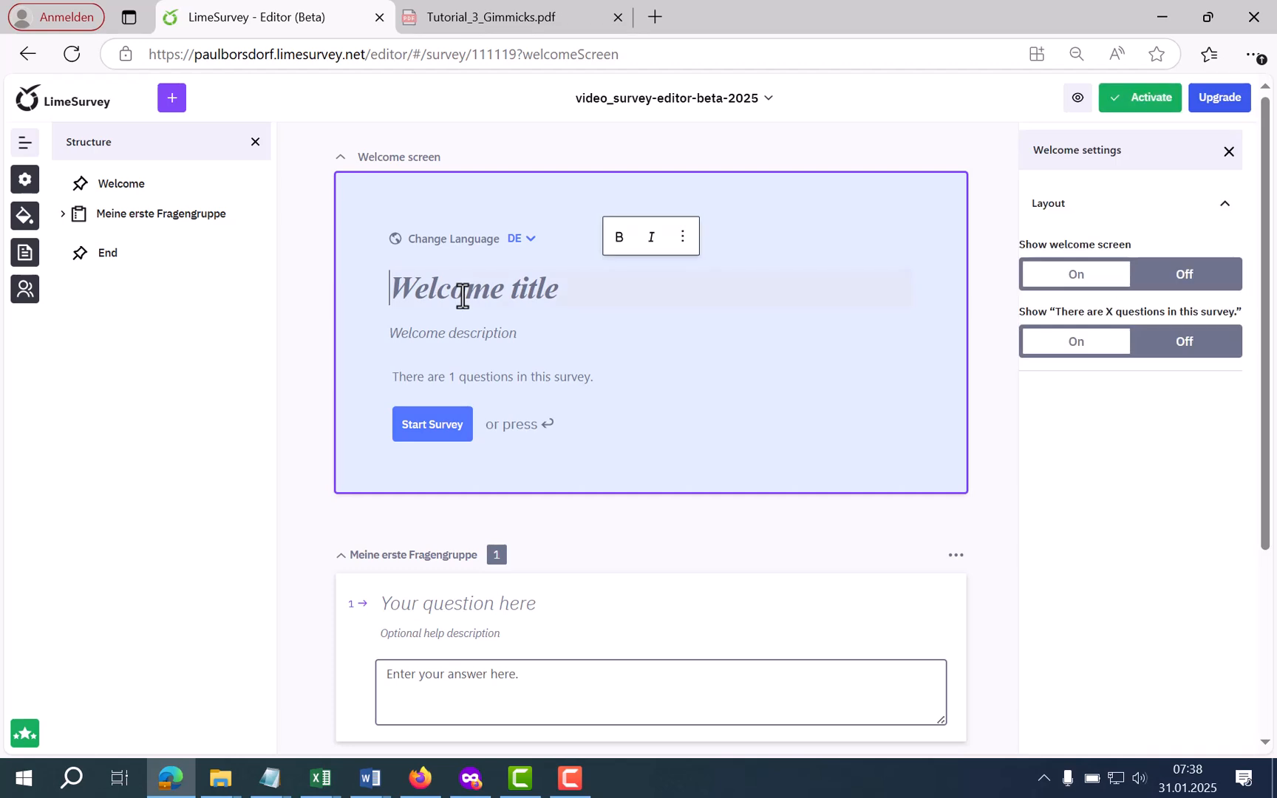
{"action": "type", "text": "Willk"}
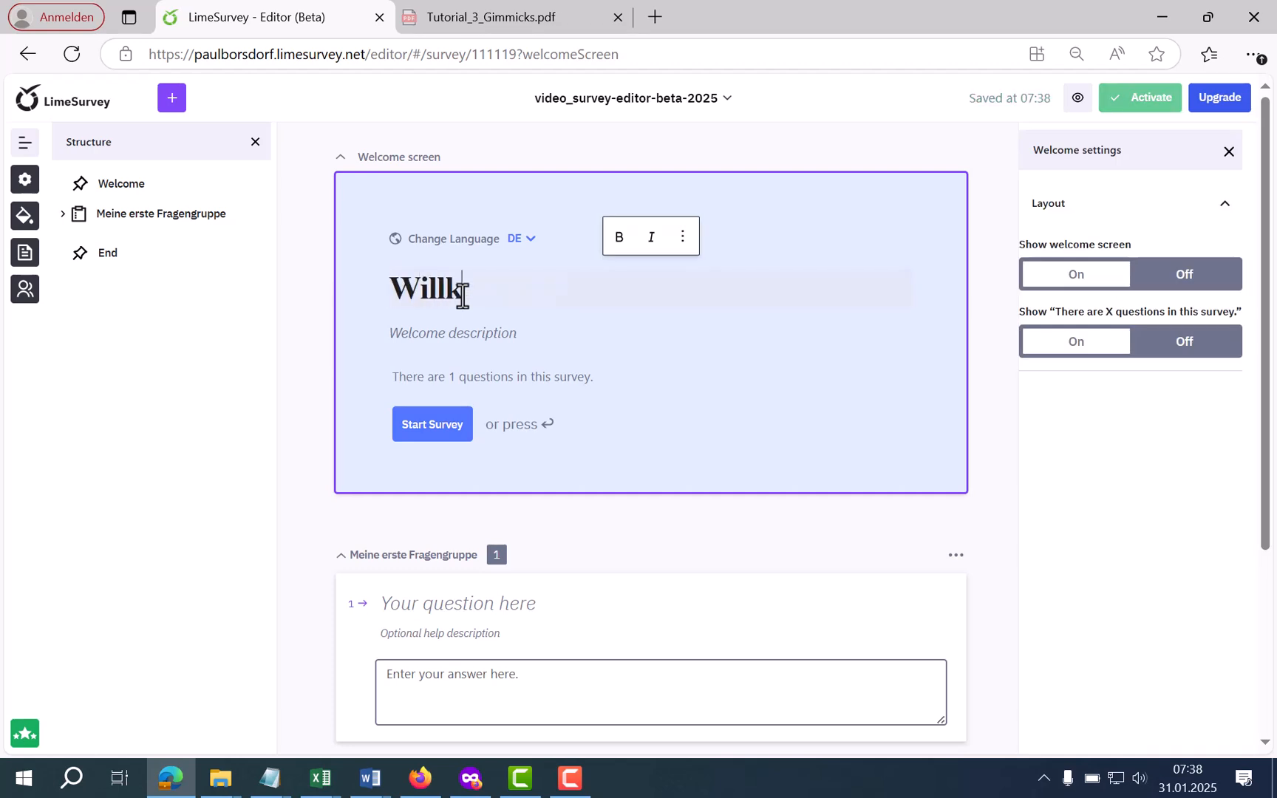
{"action": "type", "text": "ommen zu dieser Umfrage"}
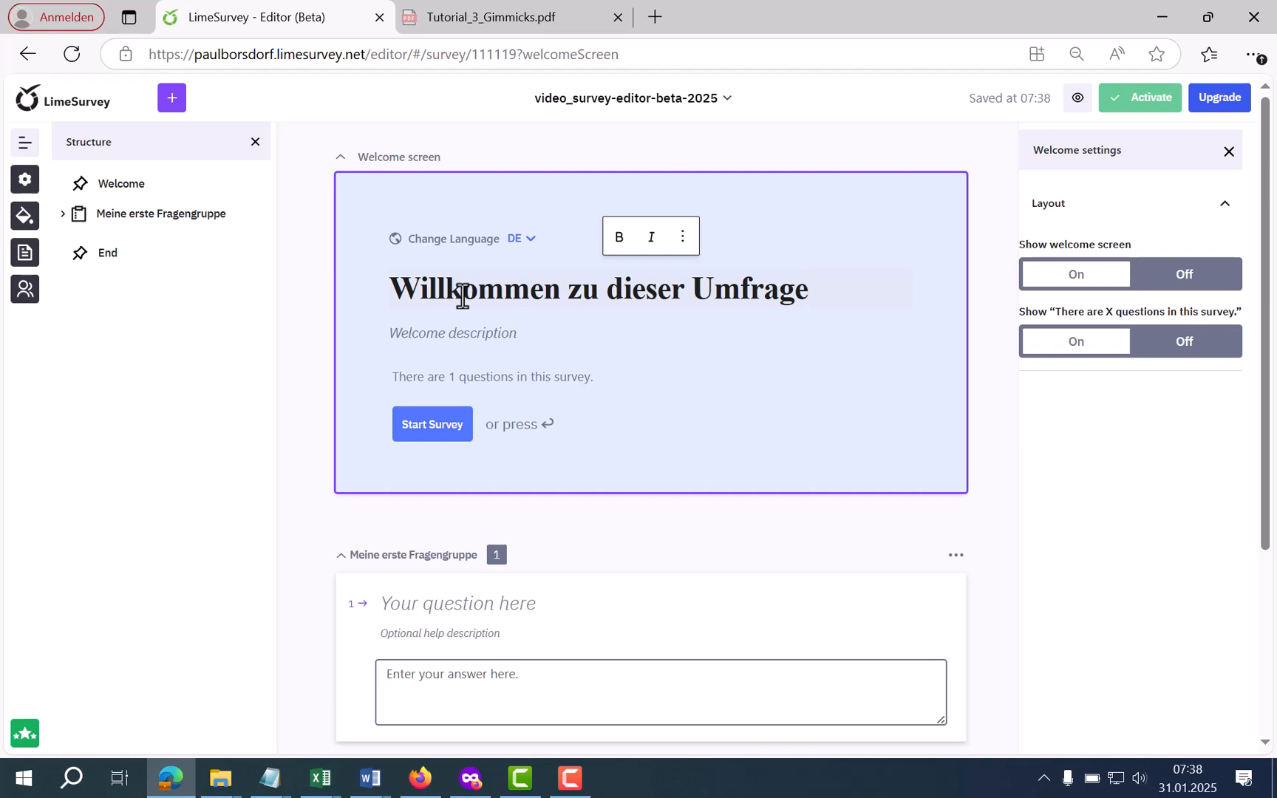
{"action": "left_click", "coordinate": [467, 335]}
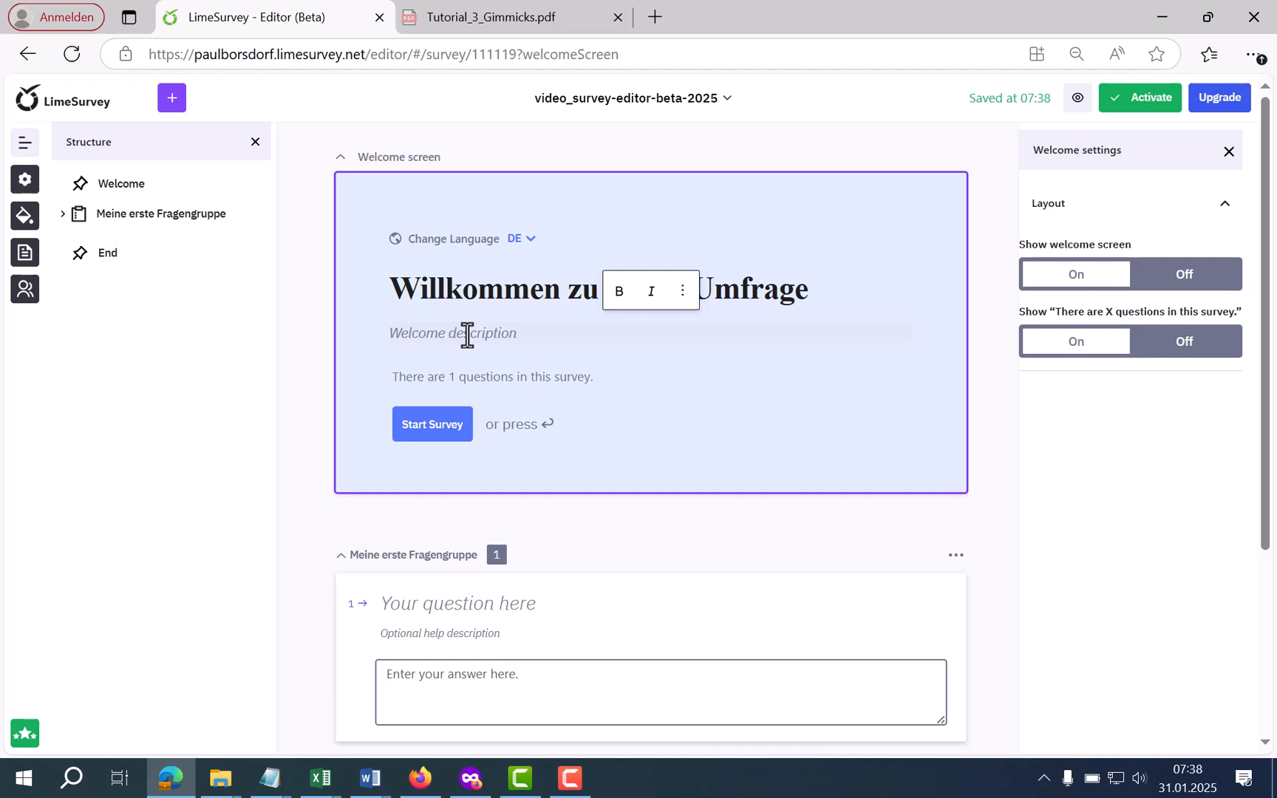
{"action": "type", "text": "W"}
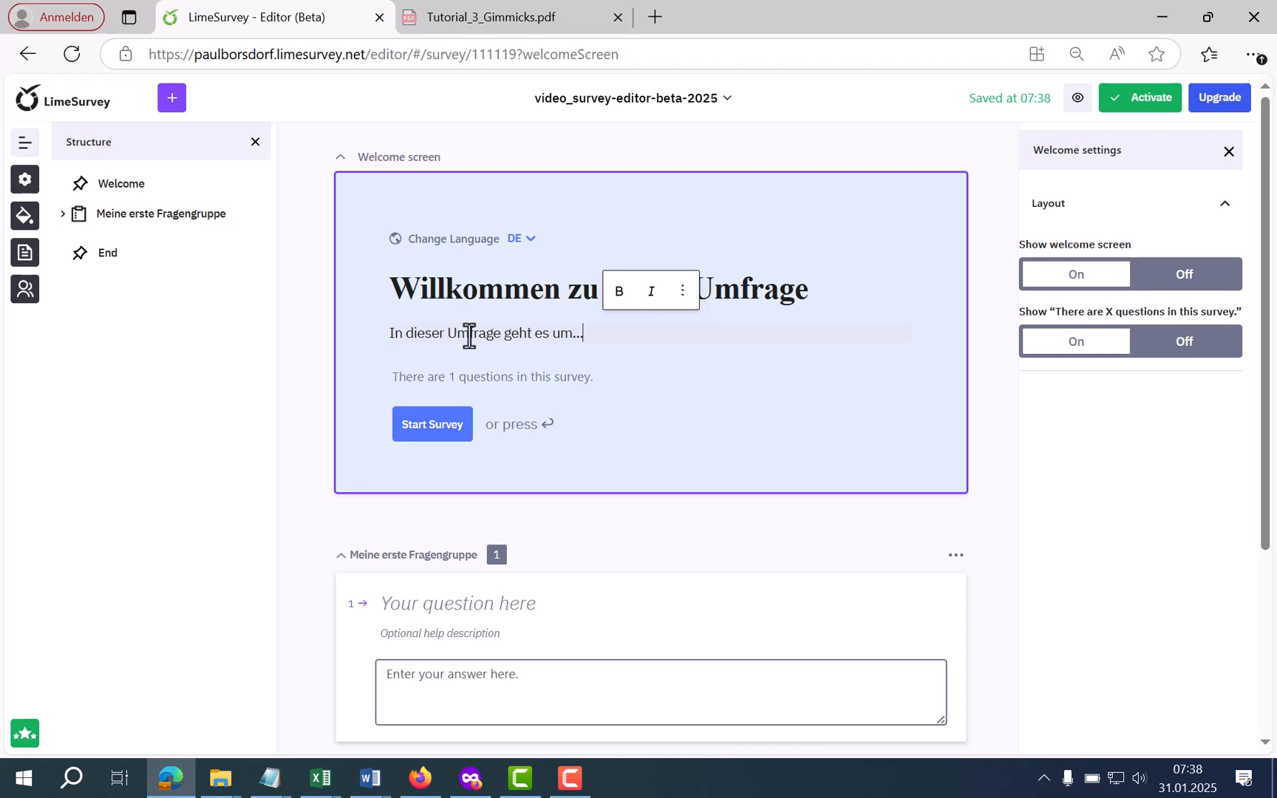
Step: Try hiding the welcome screen and its question-count line, and switch each one back on
{"action": "left_click", "coordinate": [1186, 276]}
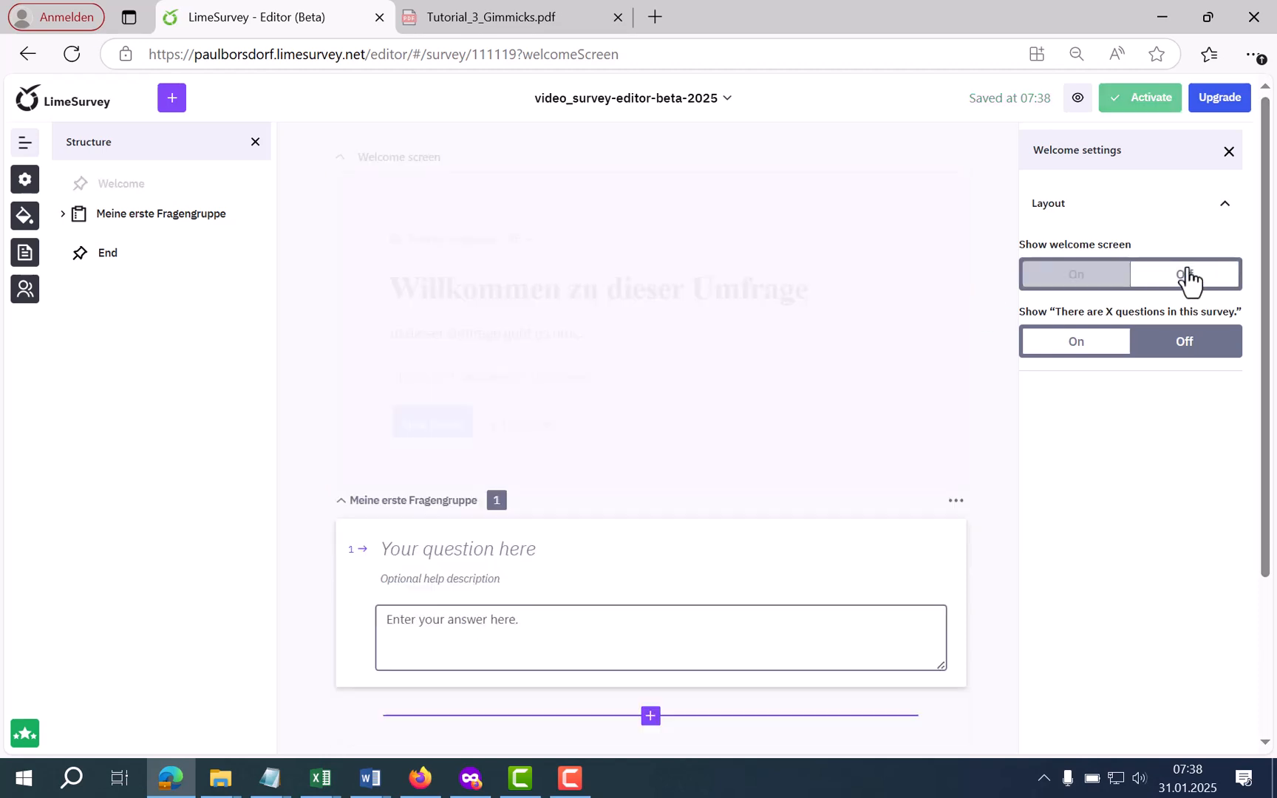
{"action": "left_click", "coordinate": [1073, 288]}
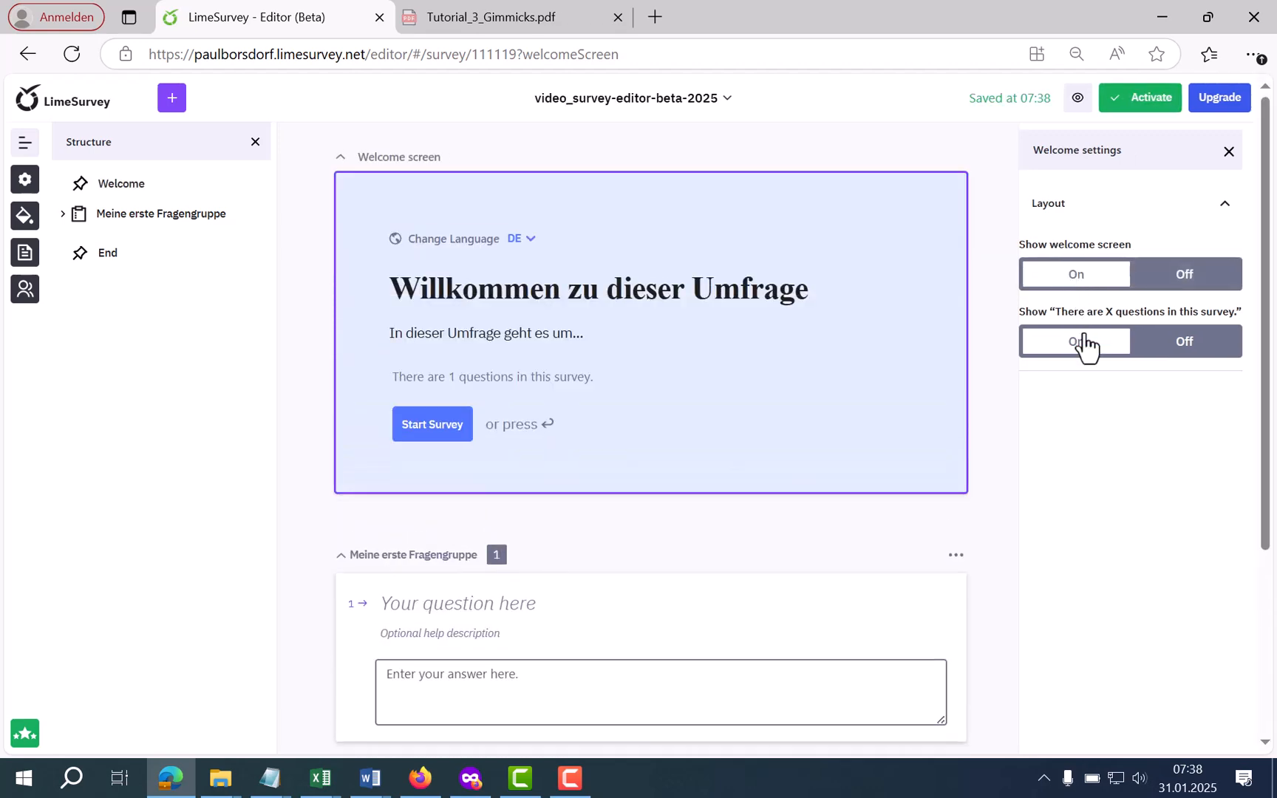
{"action": "left_click_drag", "start_coordinate": [397, 377], "coordinate": [597, 378]}
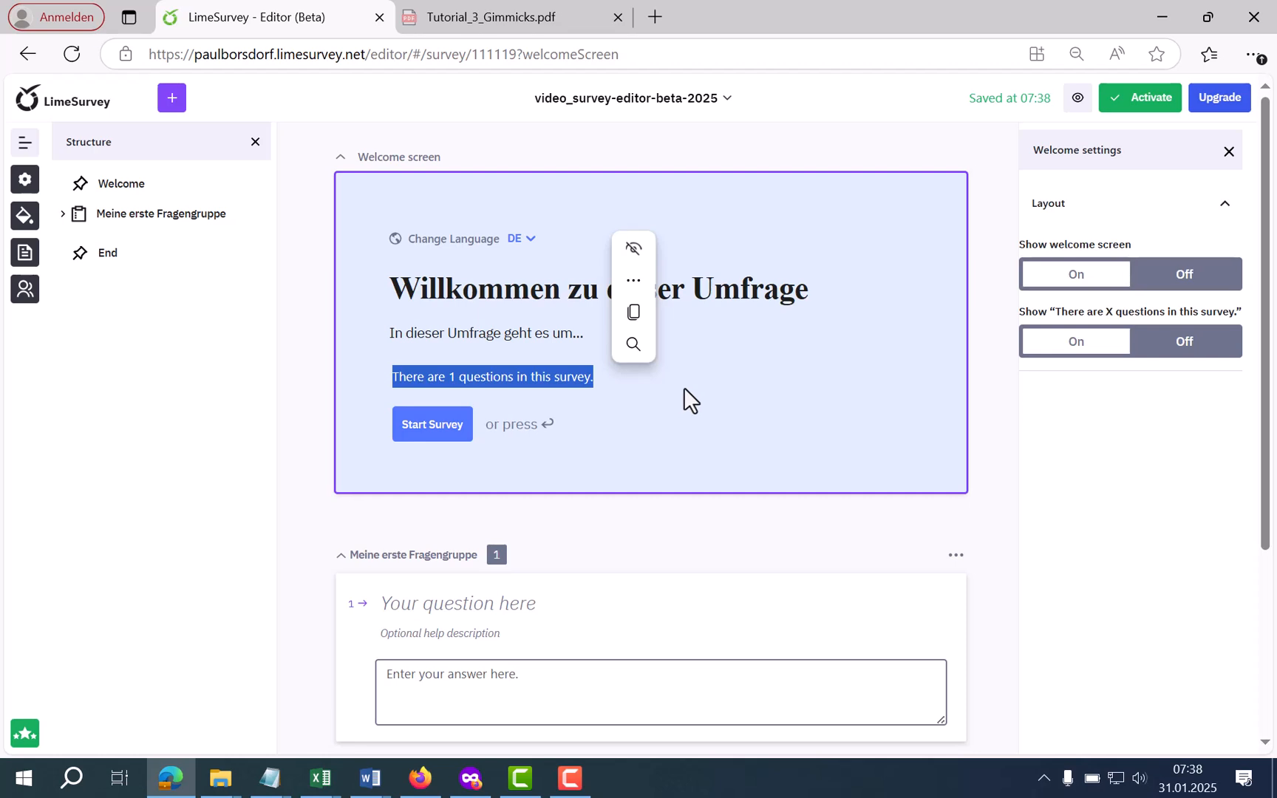
{"action": "left_click", "coordinate": [1176, 344]}
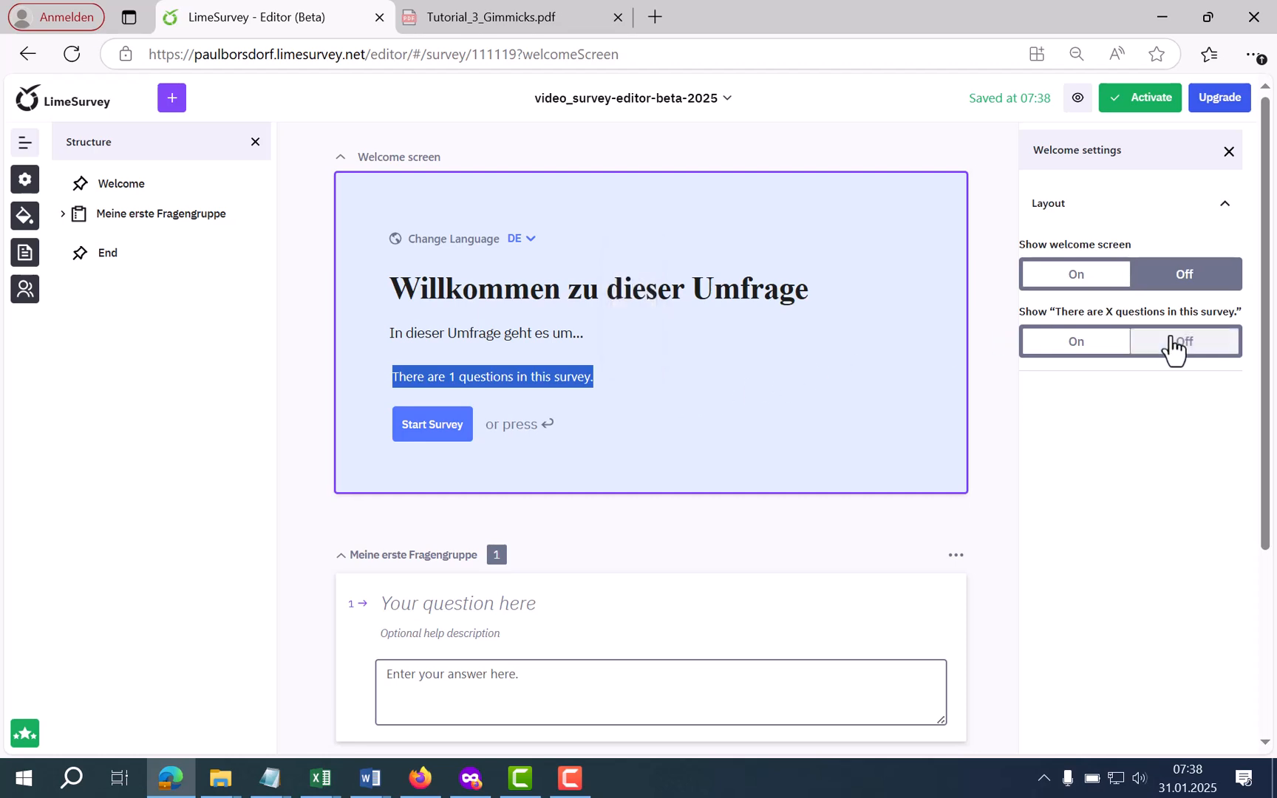
{"action": "left_click", "coordinate": [1067, 354]}
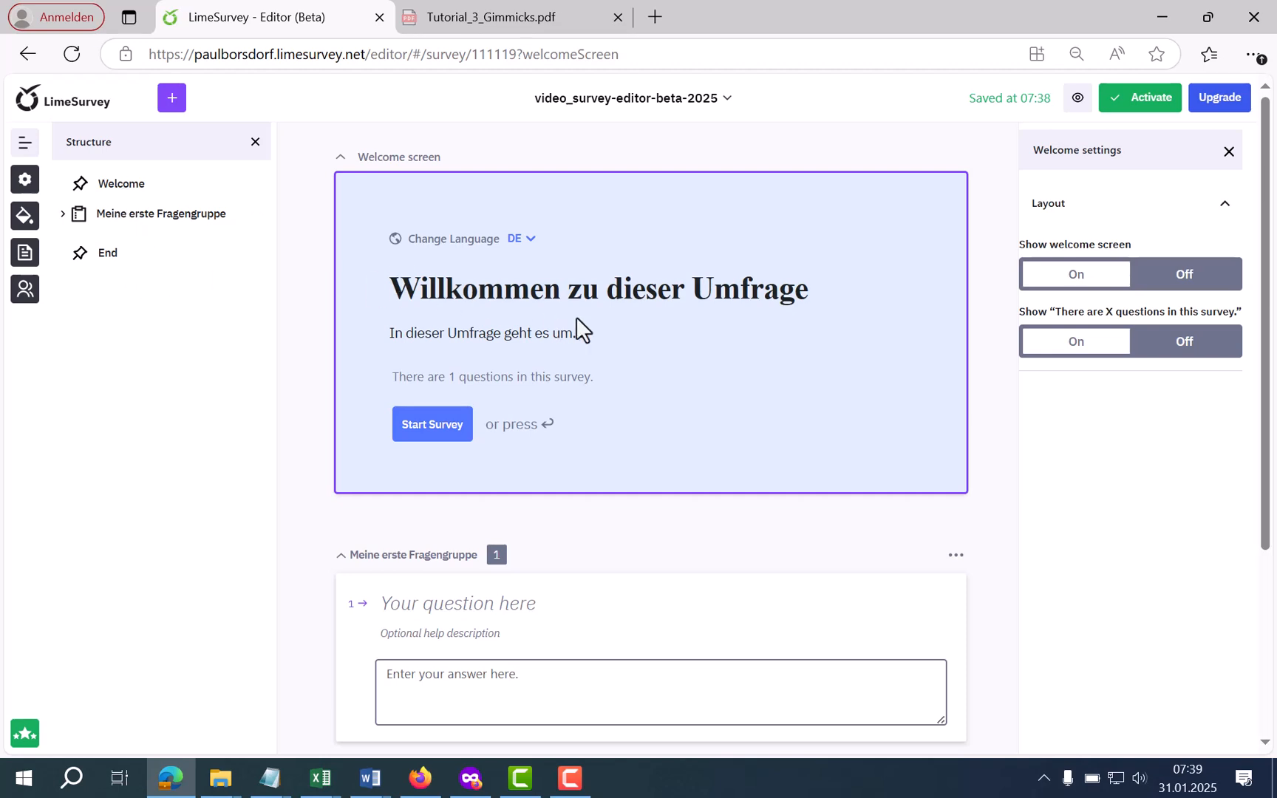
Step: Enter "Wie zufrieden waren Sie mit dem Seminar?" as the text of the first question, without a help description
{"action": "scroll", "coordinate": [576, 317], "scroll_direction": "down", "scroll_amount": 4}
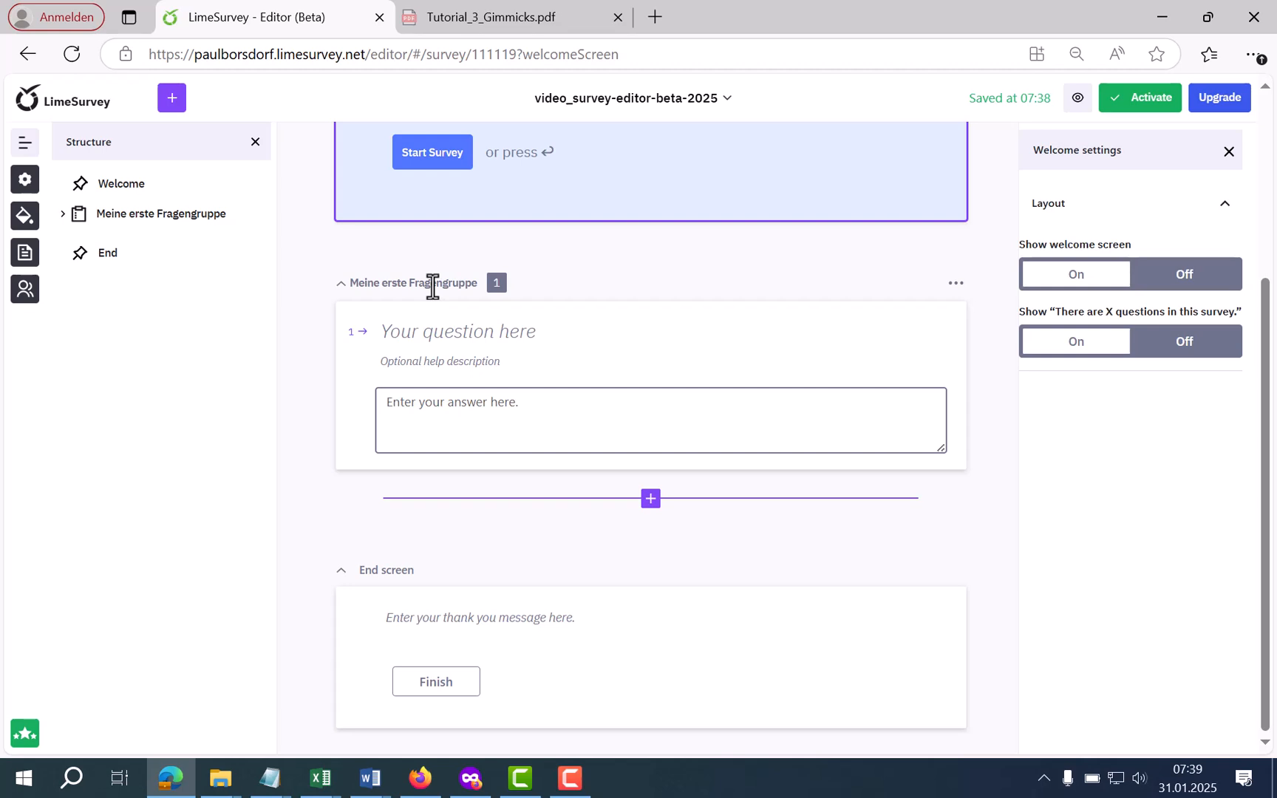
{"action": "left_click", "coordinate": [443, 334]}
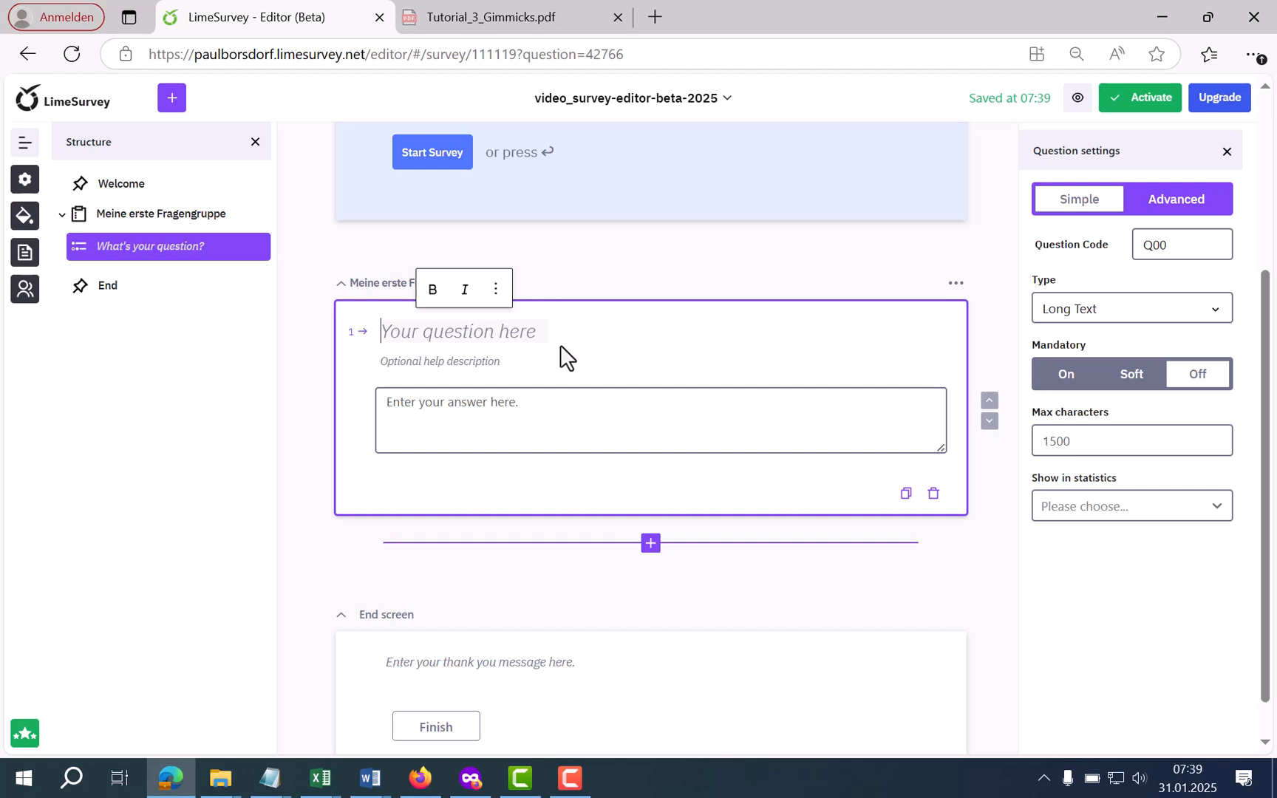
{"action": "type", "text": "Wie zufrieden waren Sie mit dem Seminar?"}
{"action": "left_click", "coordinate": [484, 332]}
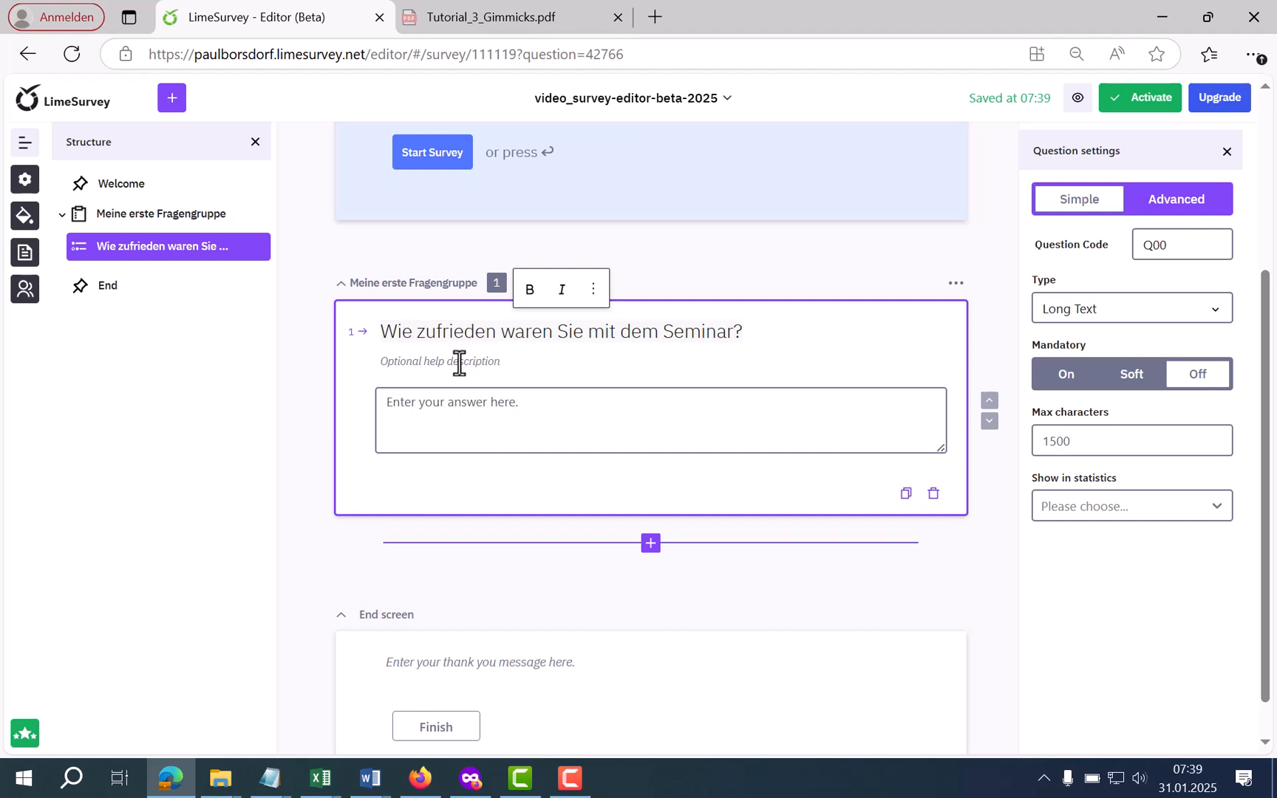
{"action": "left_click", "coordinate": [422, 363]}
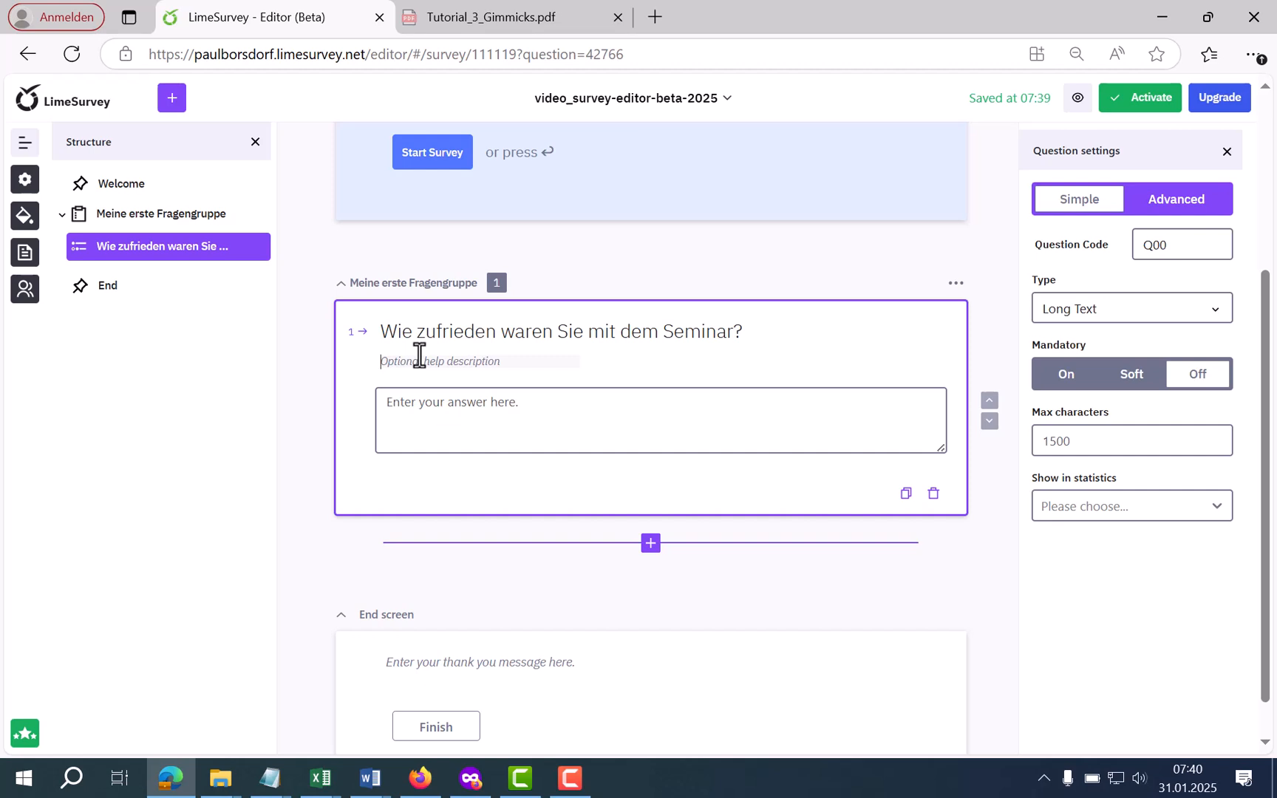
Step: Set the first question's code to Q1, keeping its settings in the Simple view
{"action": "left_click", "coordinate": [489, 418]}
{"action": "left_click", "coordinate": [1164, 208]}
{"action": "left_click", "coordinate": [1085, 210]}
{"action": "left_click_drag", "start_coordinate": [1170, 245], "coordinate": [1131, 255]}
{"action": "left_click", "coordinate": [1182, 245]}
{"action": "key", "text": "BackSpace"}
{"action": "key", "text": "BackSpace"}
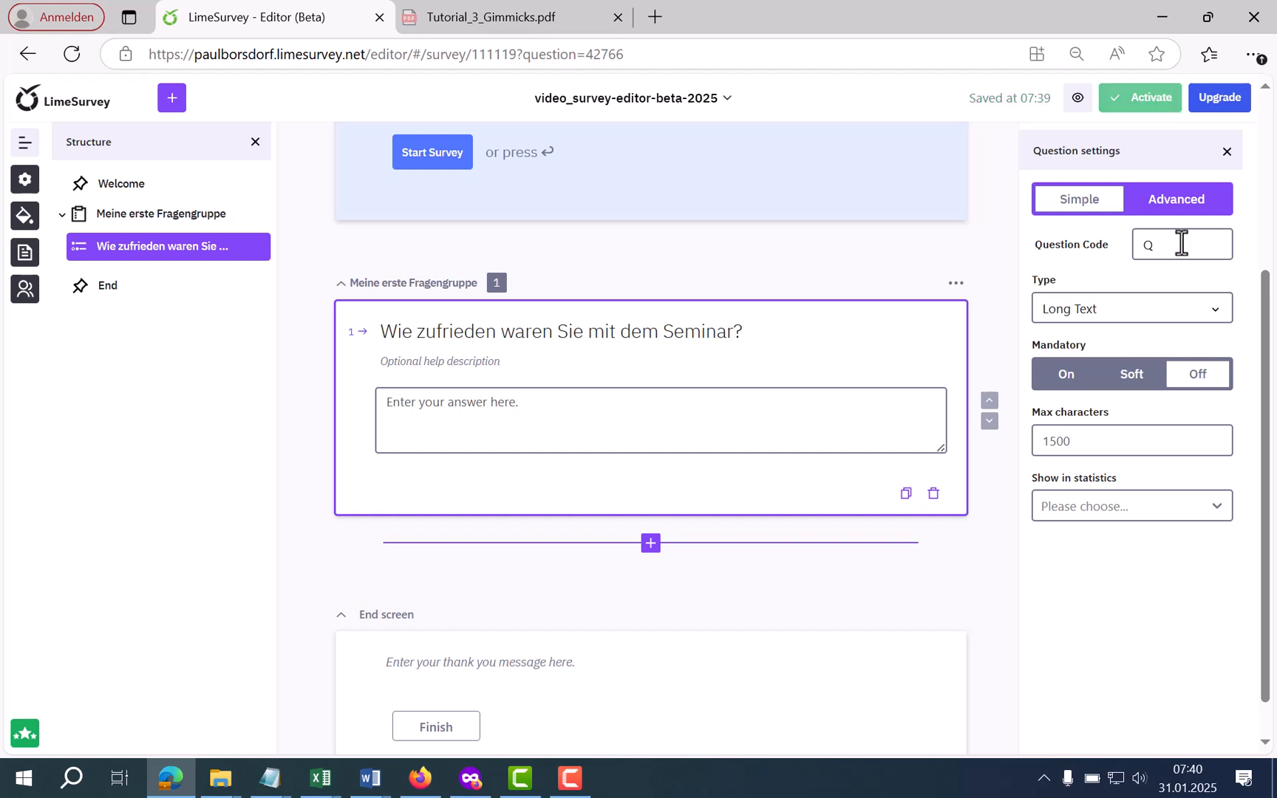
{"action": "type", "text": "1"}
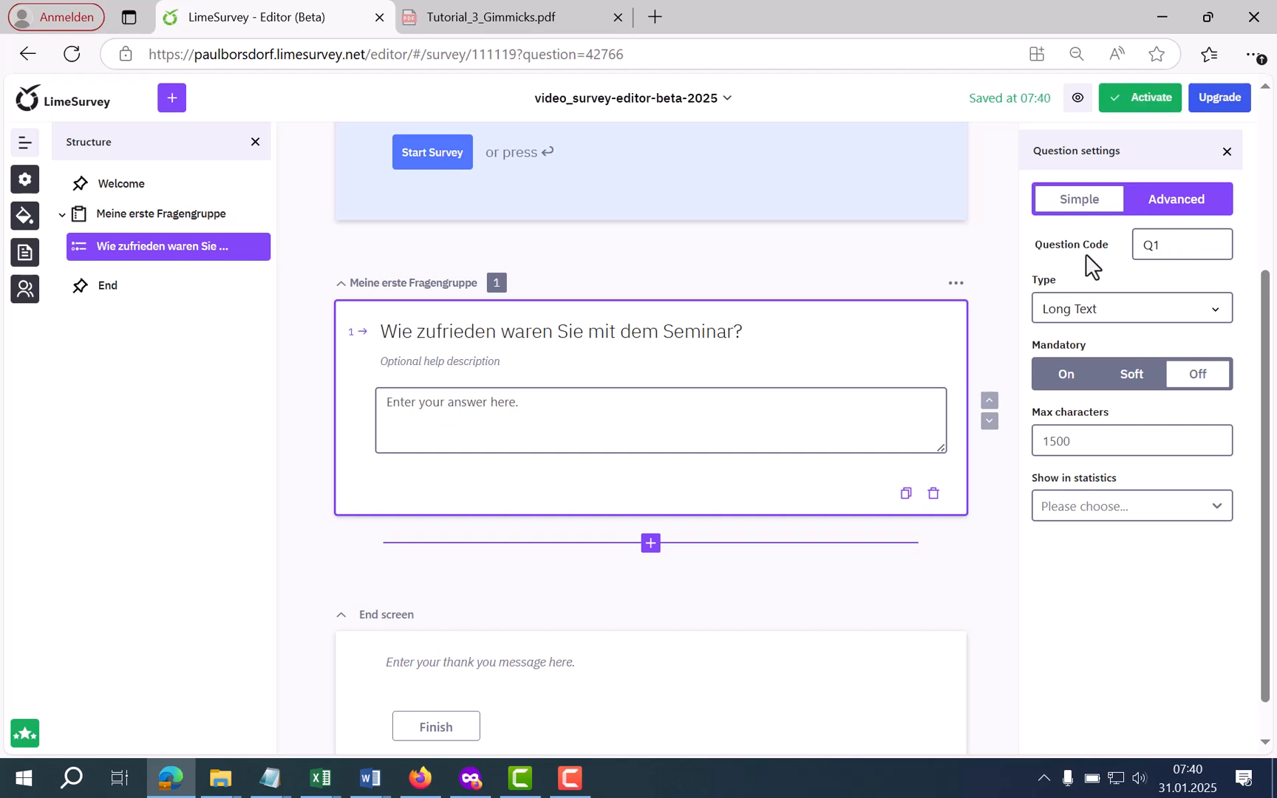
Step: Change the type of the seminar satisfaction question to the single-choice type List (Radio)
{"action": "left_click_drag", "start_coordinate": [1065, 290], "coordinate": [1011, 295]}
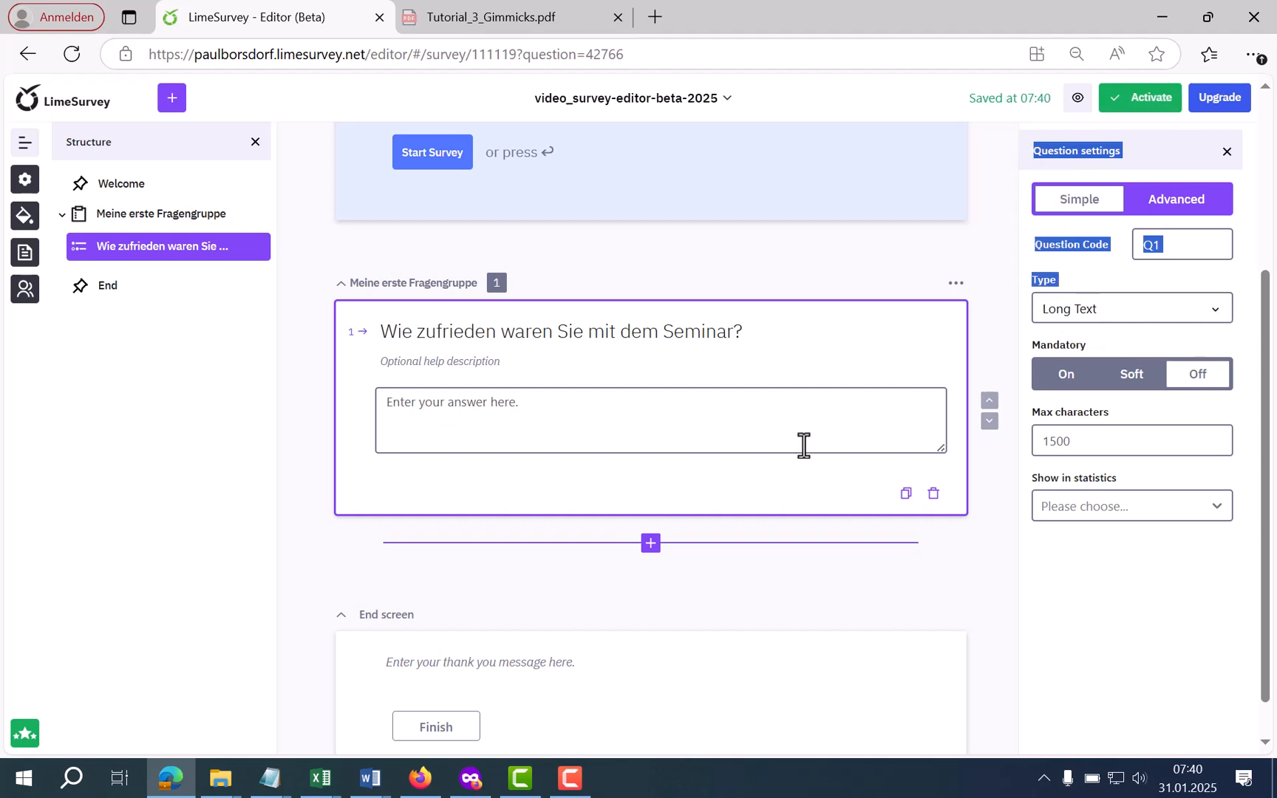
{"action": "left_click", "coordinate": [1216, 310]}
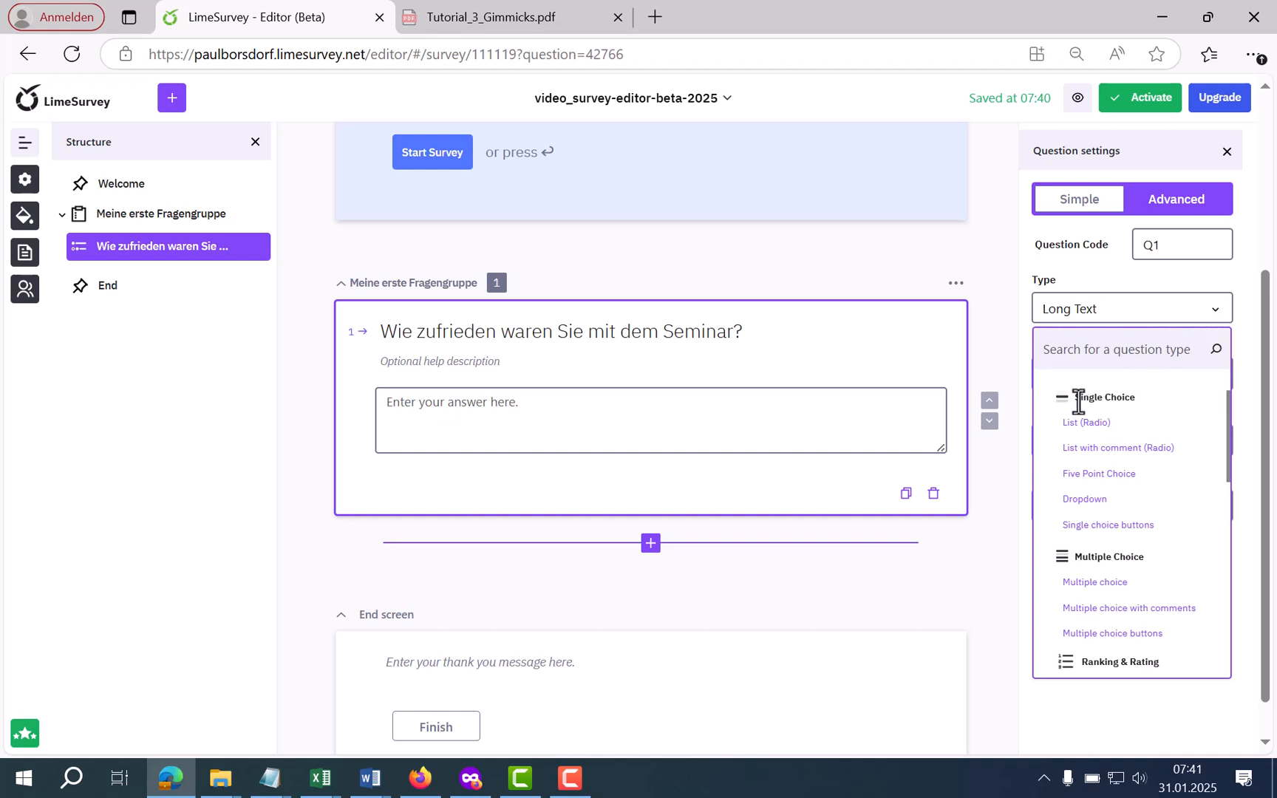
{"action": "left_click_drag", "start_coordinate": [1079, 401], "coordinate": [1118, 413]}
{"action": "scroll", "coordinate": [1112, 421], "scroll_direction": "down", "scroll_amount": 6}
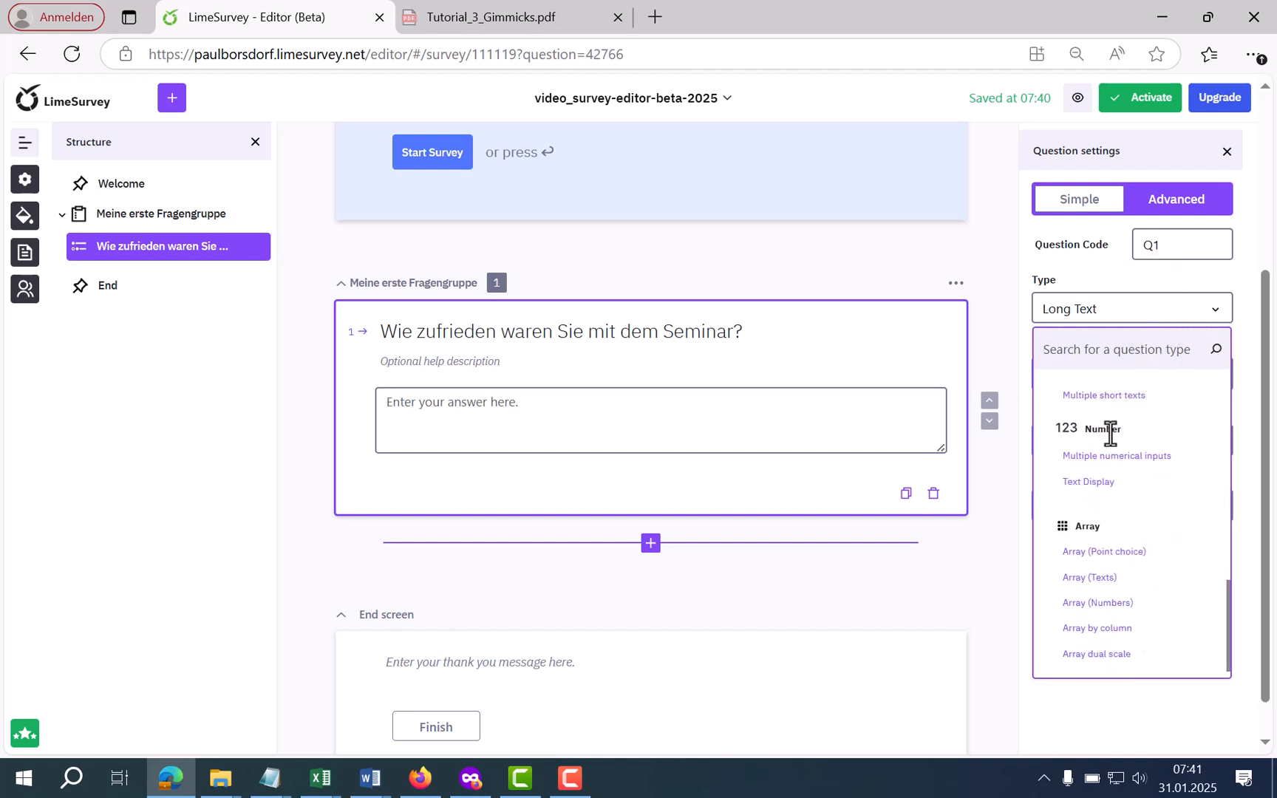
{"action": "scroll", "coordinate": [1113, 443], "scroll_direction": "up", "scroll_amount": 8}
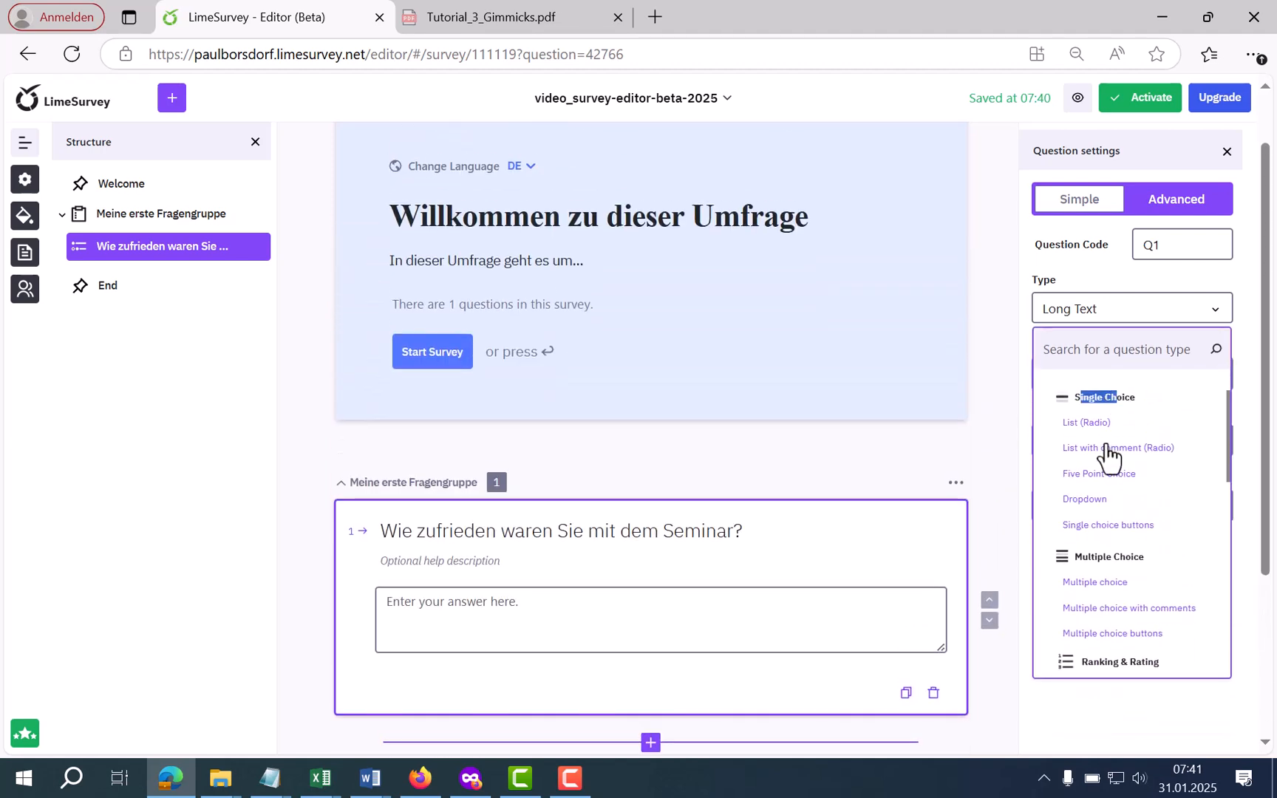
{"action": "triple_click", "coordinate": [1121, 399]}
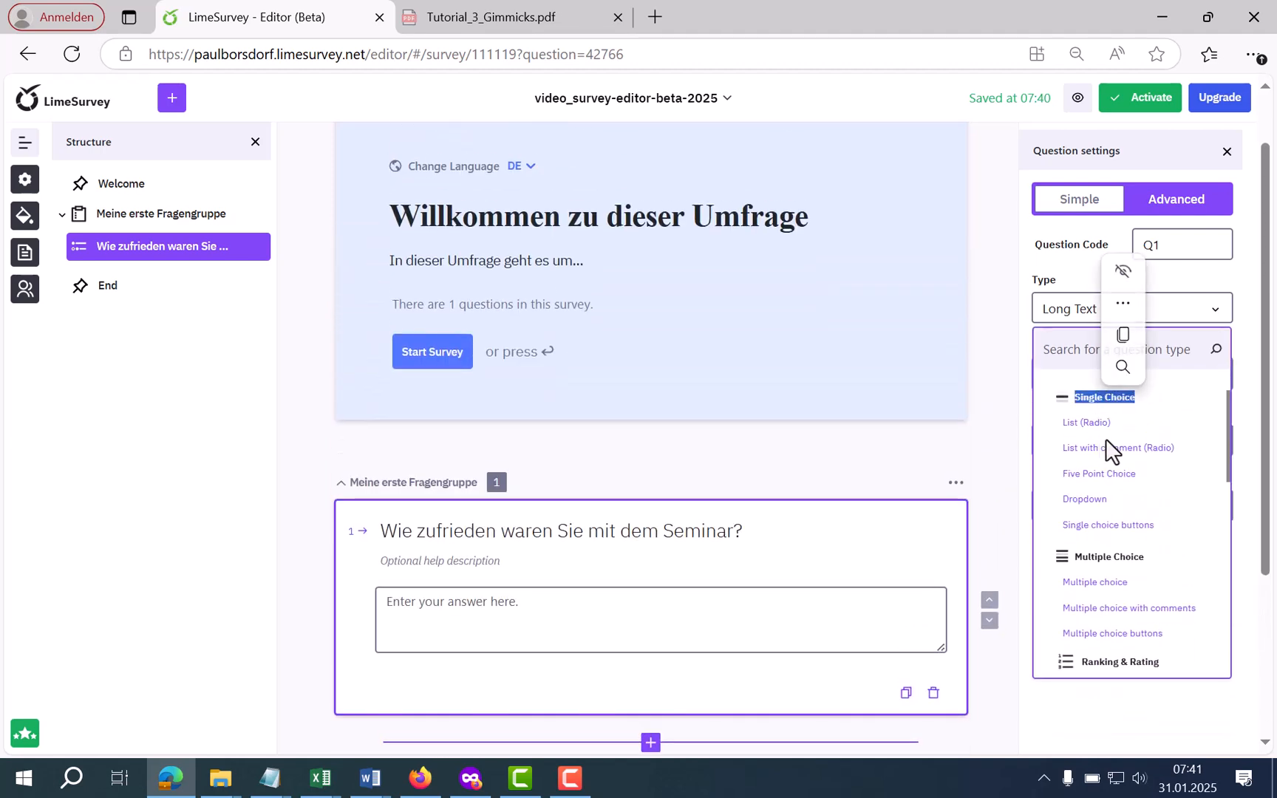
{"action": "left_click", "coordinate": [1095, 423]}
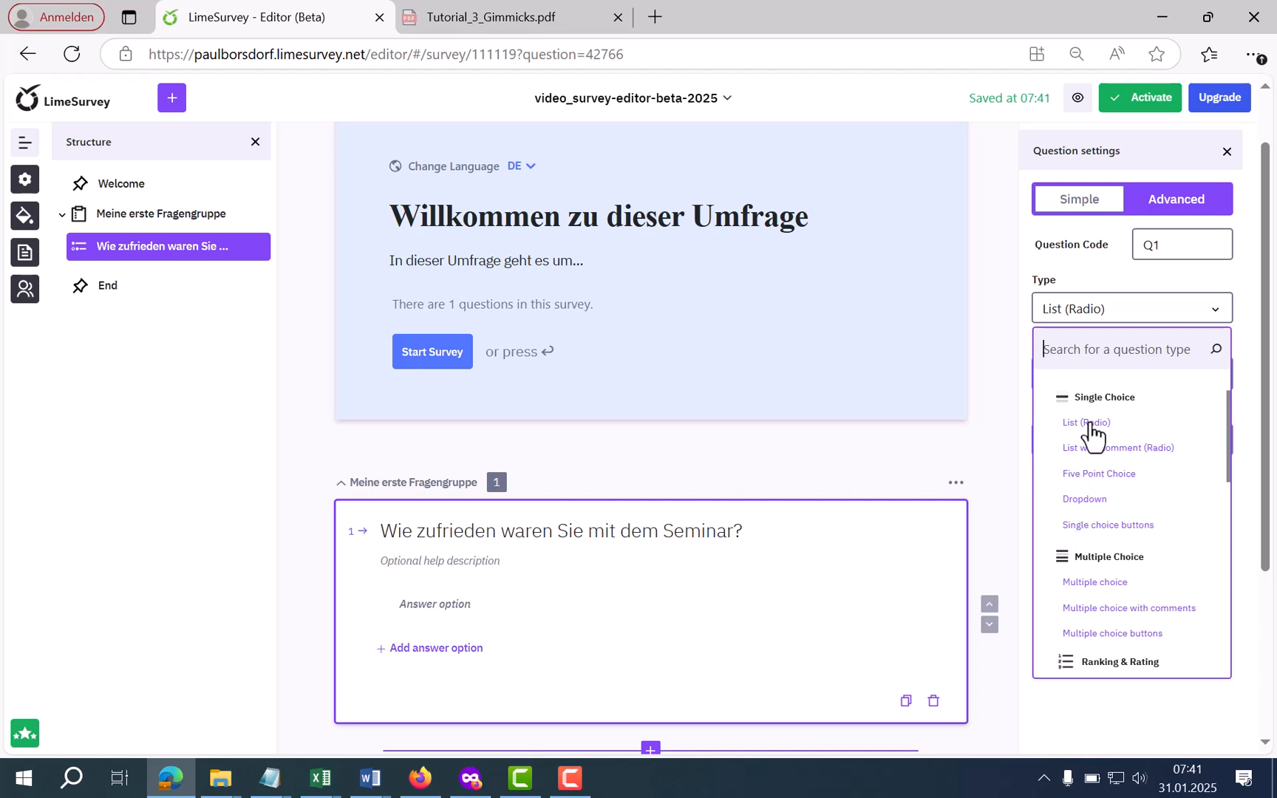
Step: Add the answer options zufrieden, eher zufrieden, eher unzufrieden and unzufrieden to the seminar satisfaction question
{"action": "scroll", "coordinate": [550, 533], "scroll_direction": "down", "scroll_amount": 3}
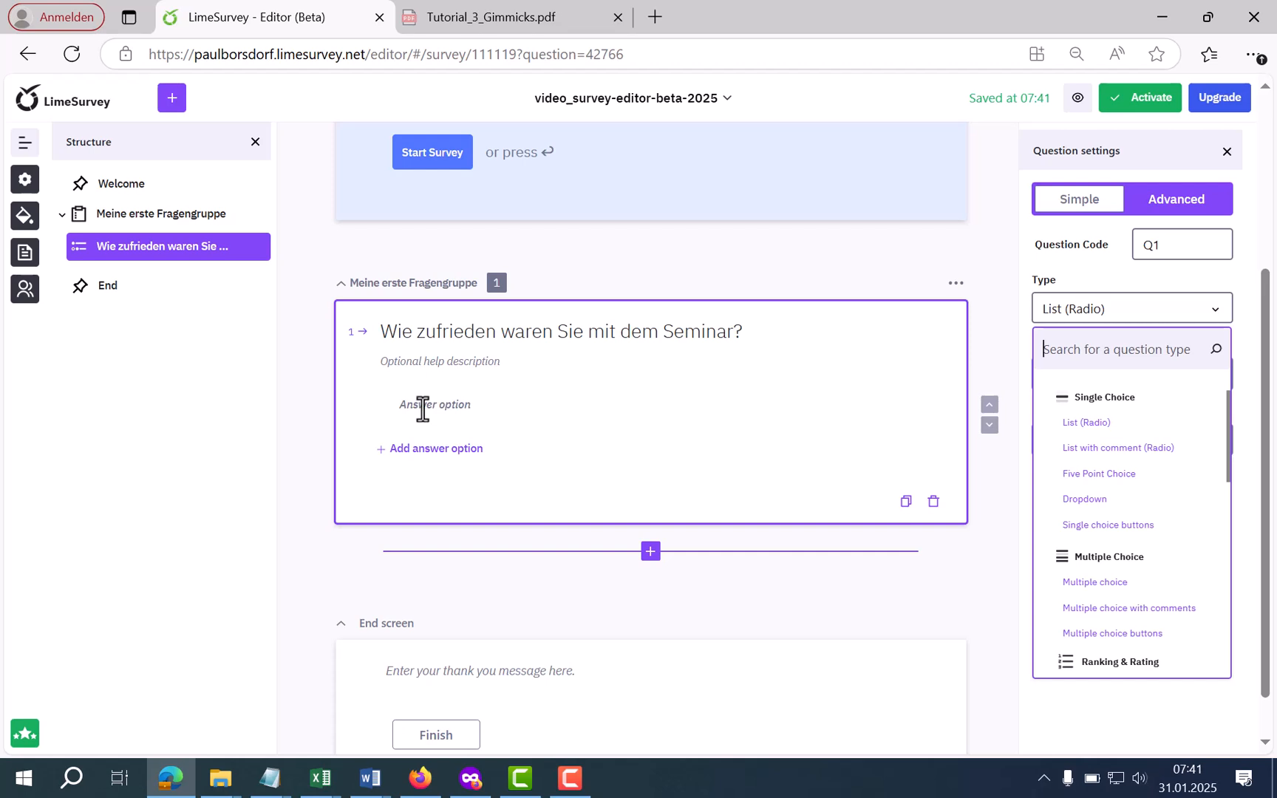
{"action": "left_click", "coordinate": [422, 403]}
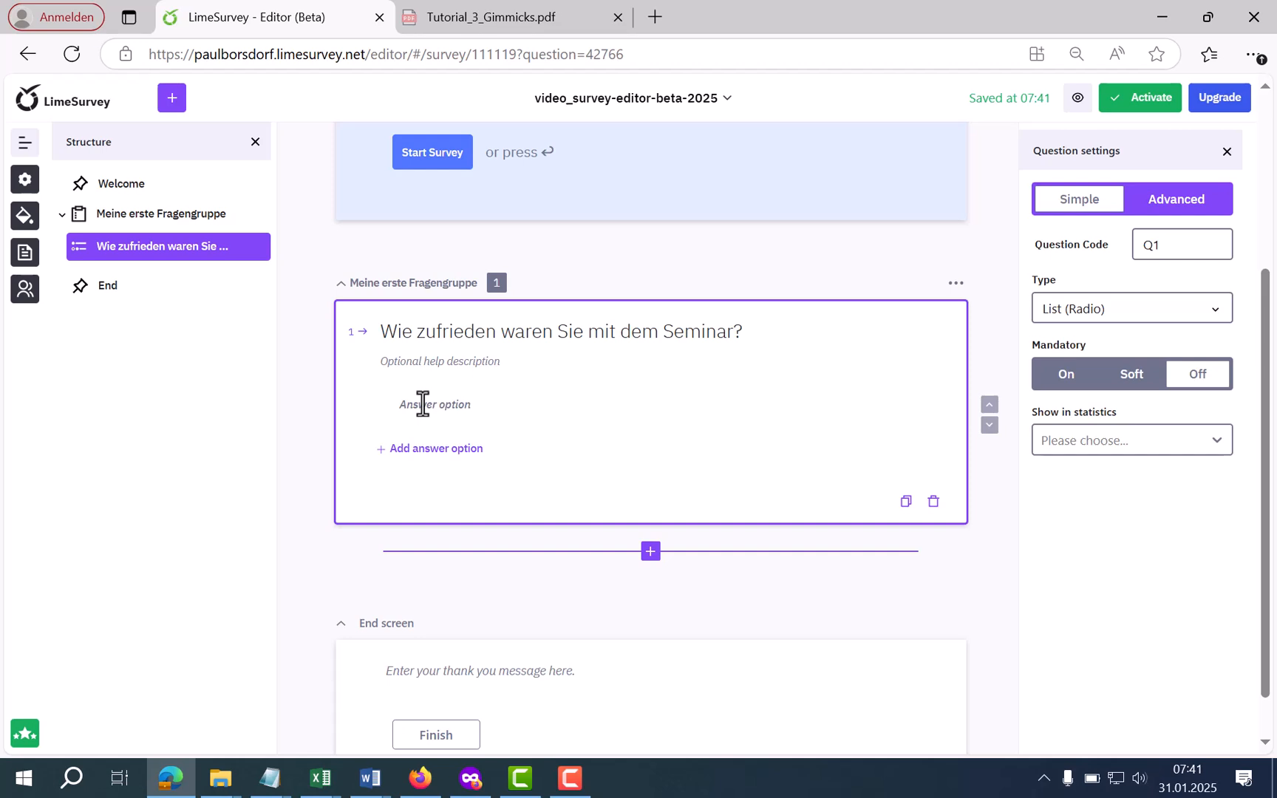
{"action": "type", "text": "zufrieden eher zufrieden eher unzufrieden unzufrieden"}
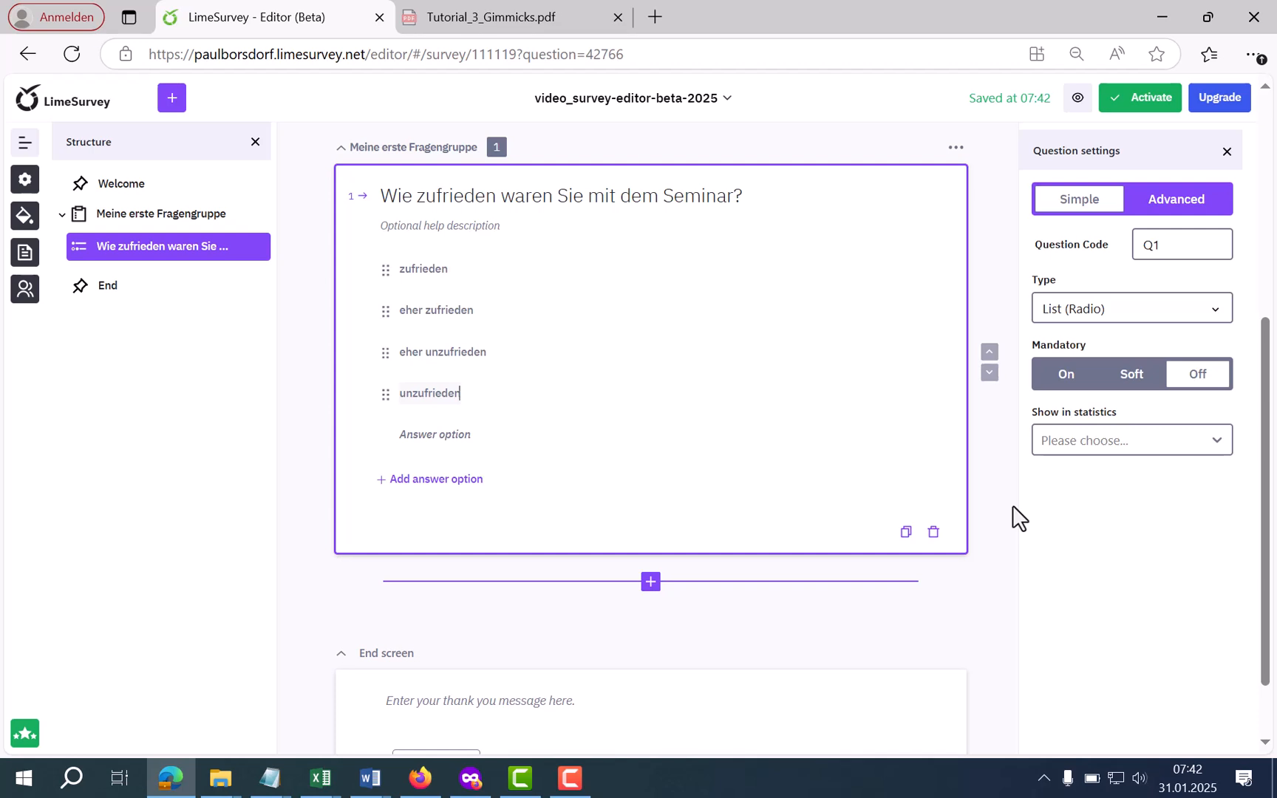
{"action": "left_click_drag", "start_coordinate": [970, 98], "coordinate": [1047, 99]}
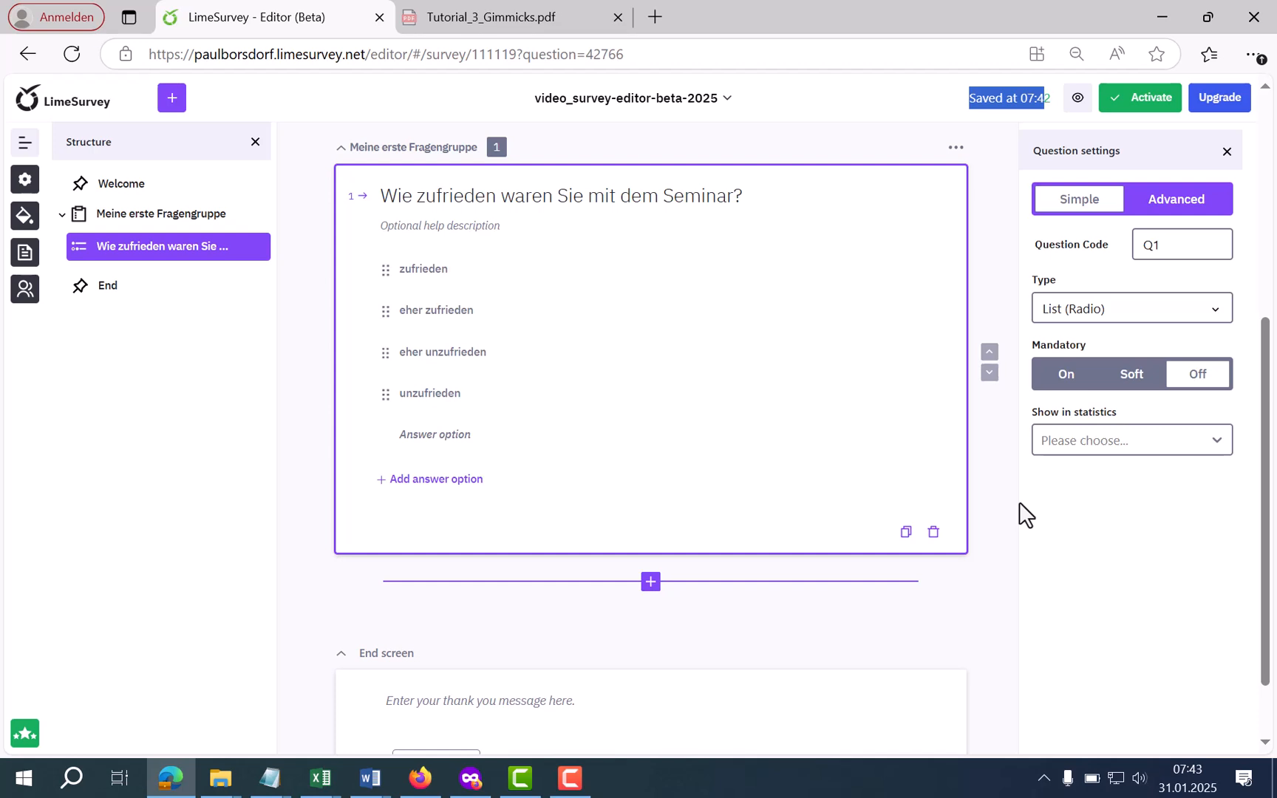
Step: Add the Multiple choice question "Welche Themen fanden Sie besonders interessant?" with the subquestions Thema A, Thema B and Thema C
{"action": "left_click", "coordinate": [650, 582]}
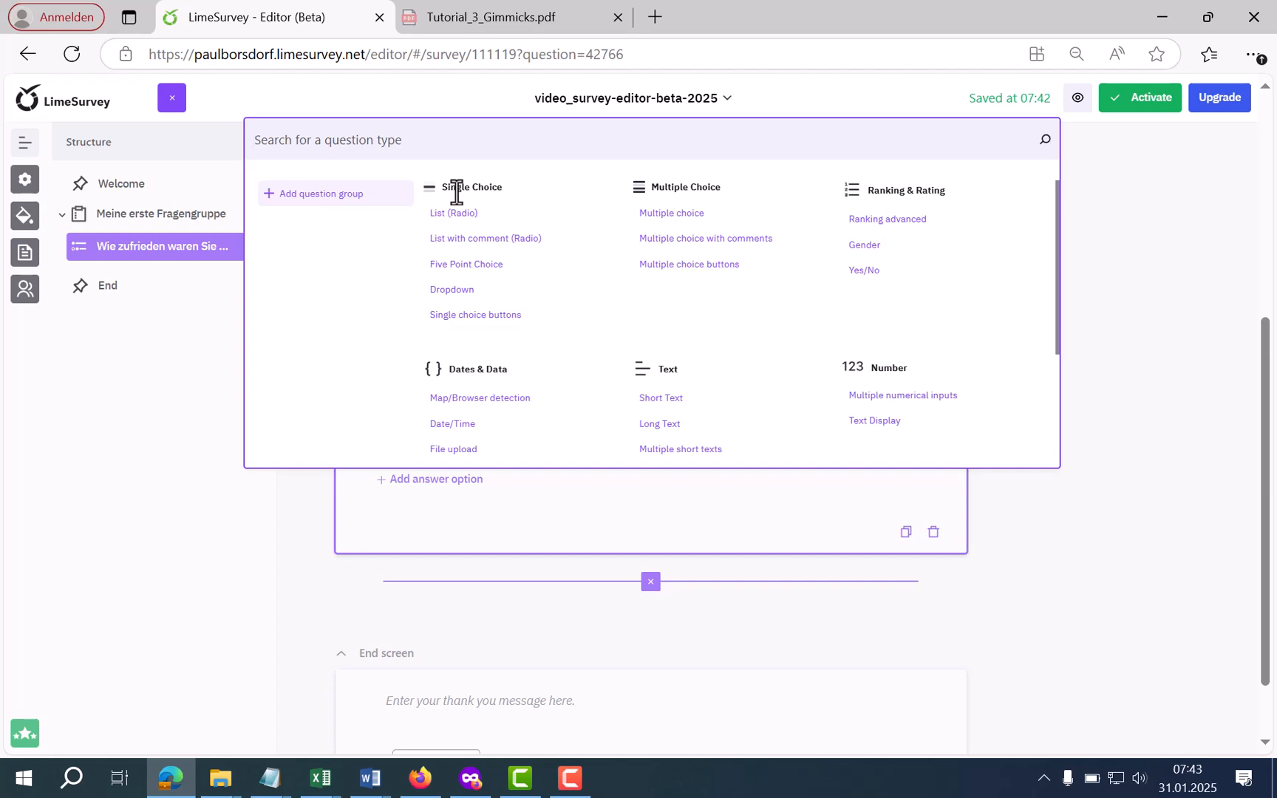
{"action": "left_click", "coordinate": [680, 220]}
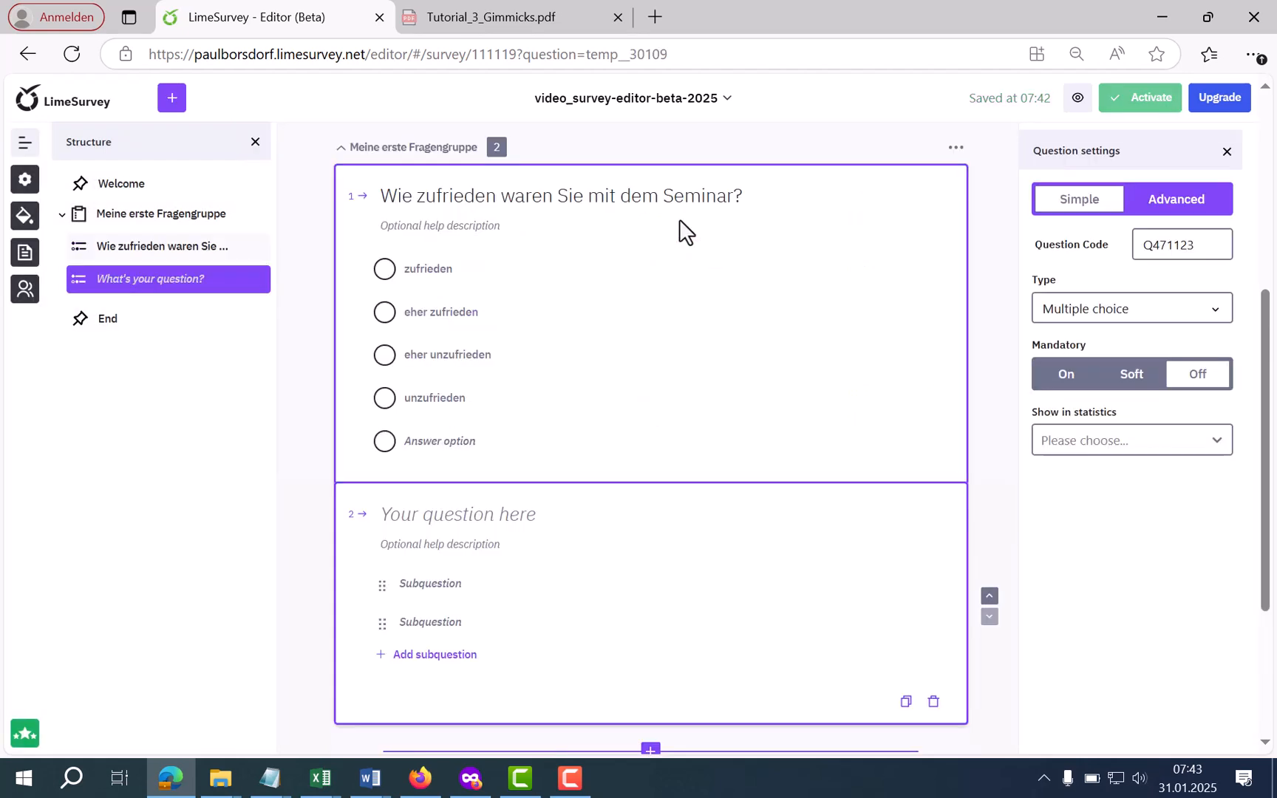
{"action": "left_click", "coordinate": [461, 510]}
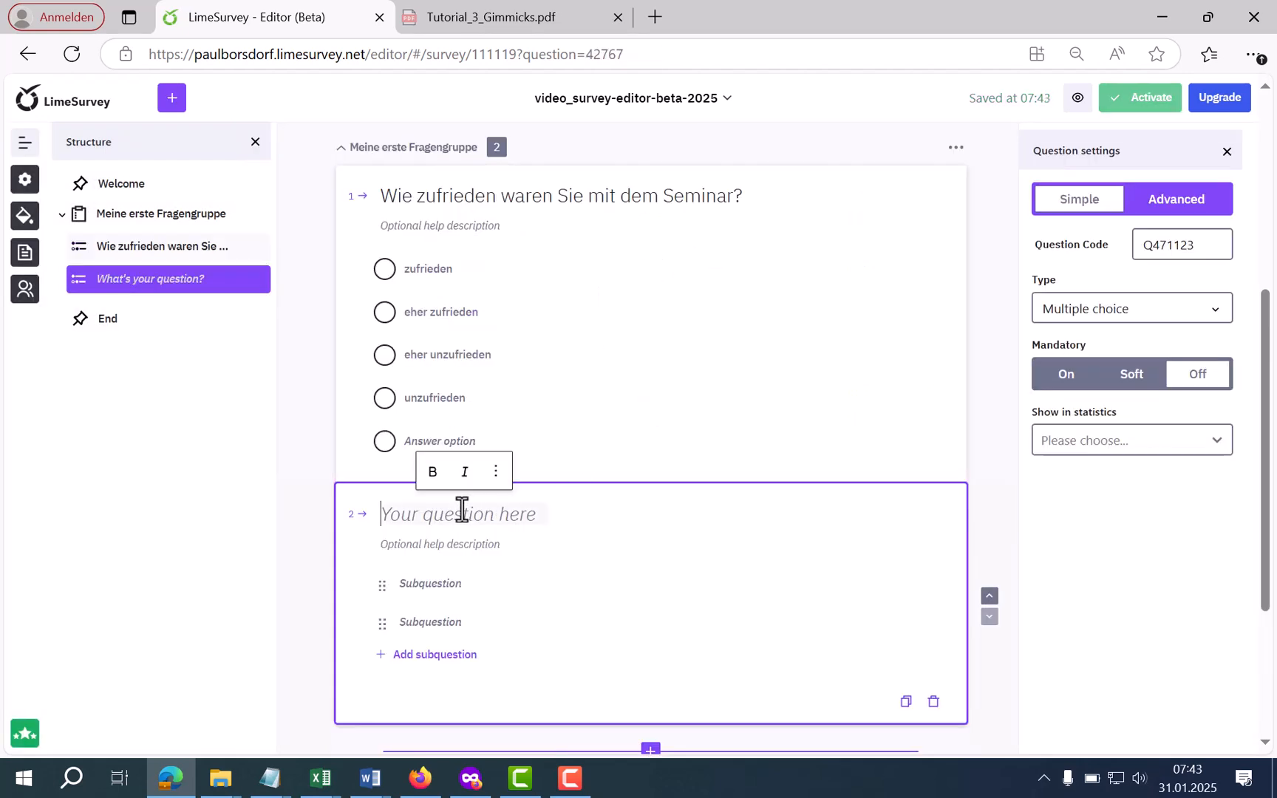
{"action": "scroll", "coordinate": [795, 403], "scroll_direction": "down", "scroll_amount": 1}
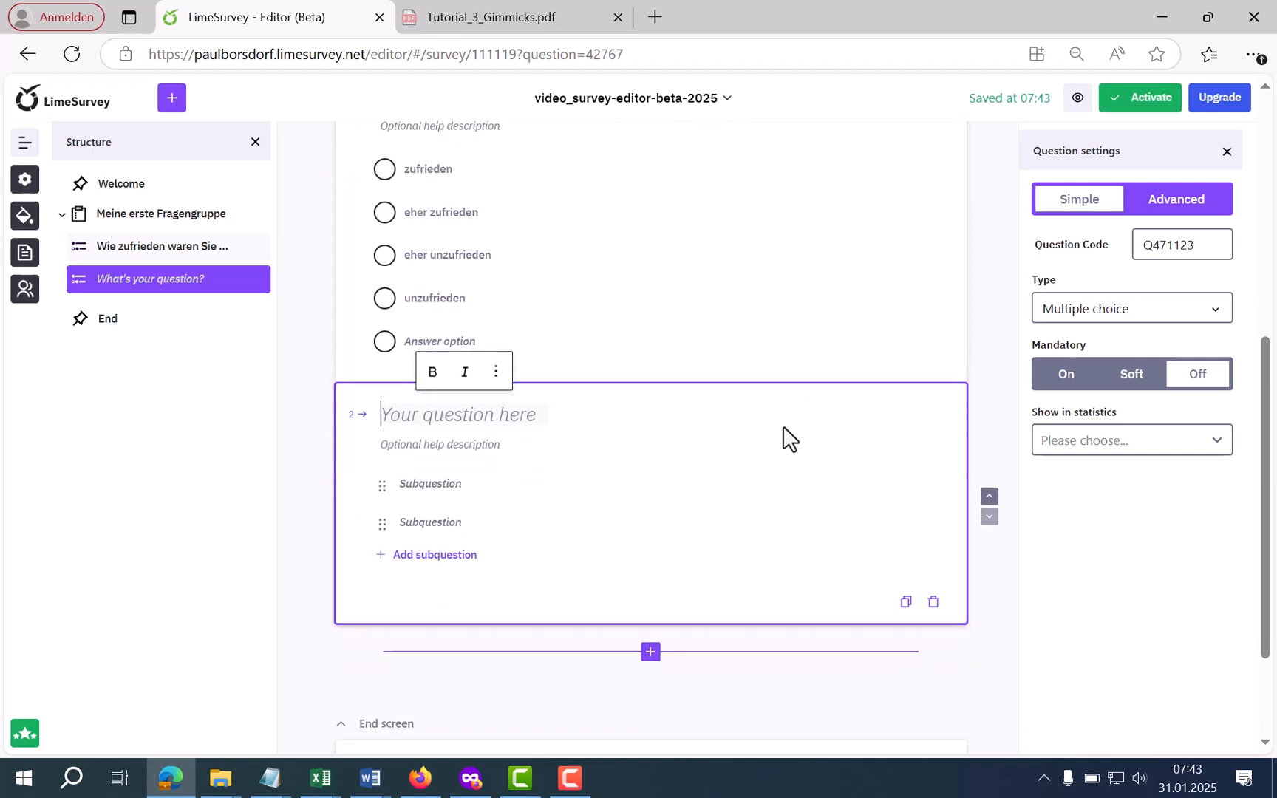
{"action": "type", "text": "Welche Themen fanden Sie besonders interes"}
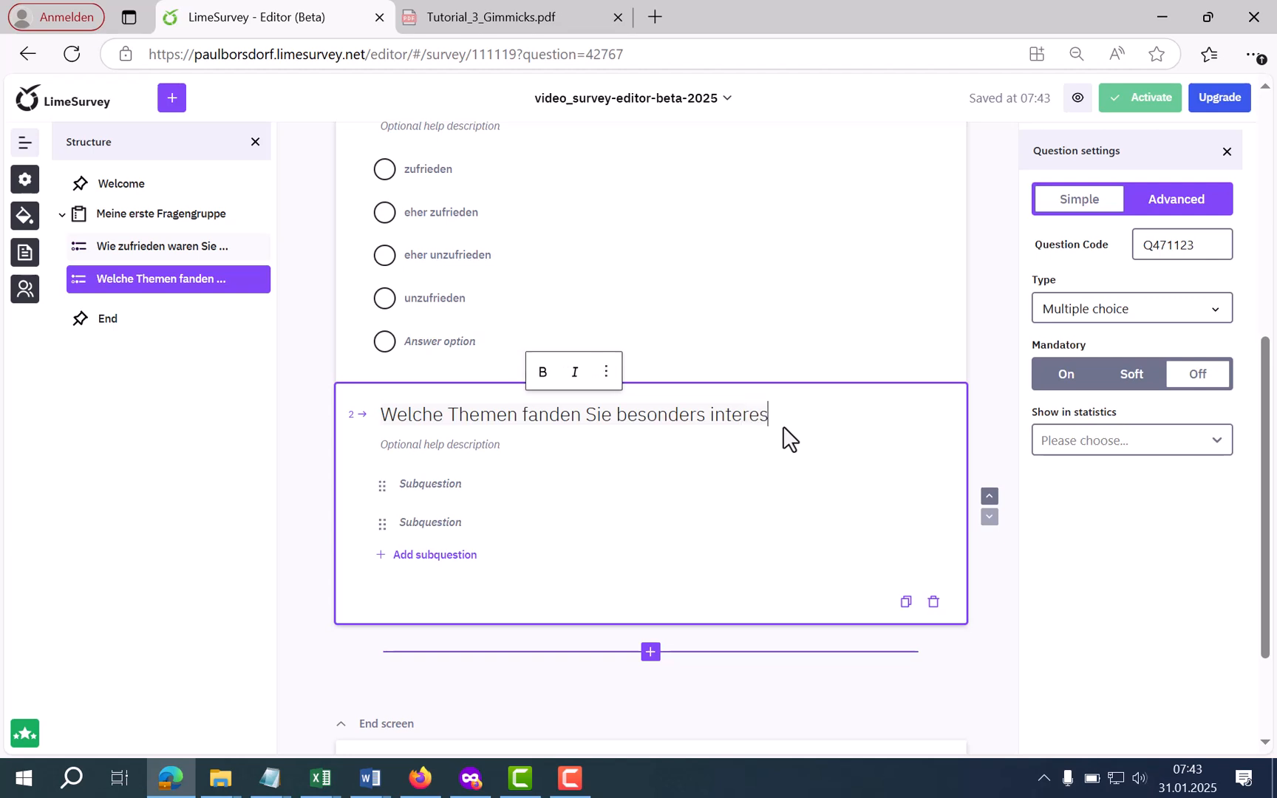
{"action": "type", "text": "sant?"}
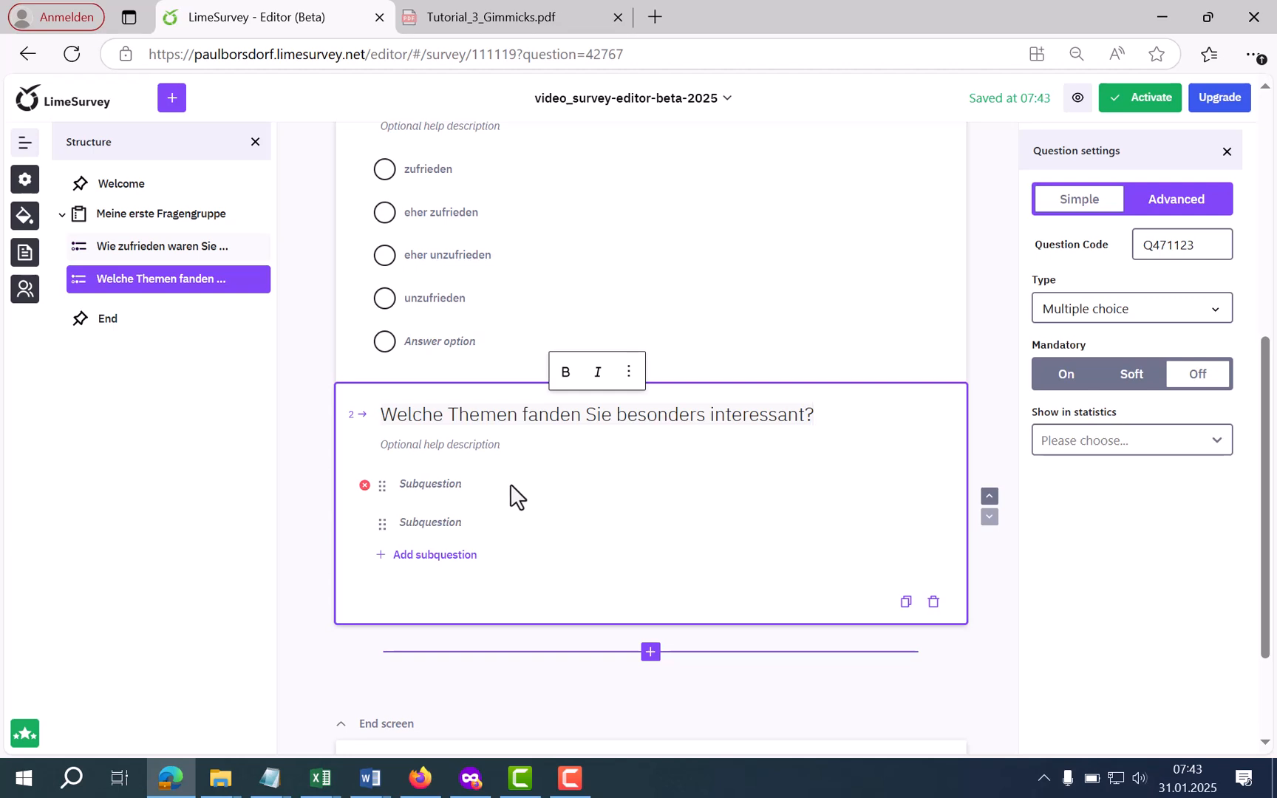
{"action": "scroll", "coordinate": [514, 494], "scroll_direction": "down", "scroll_amount": 2}
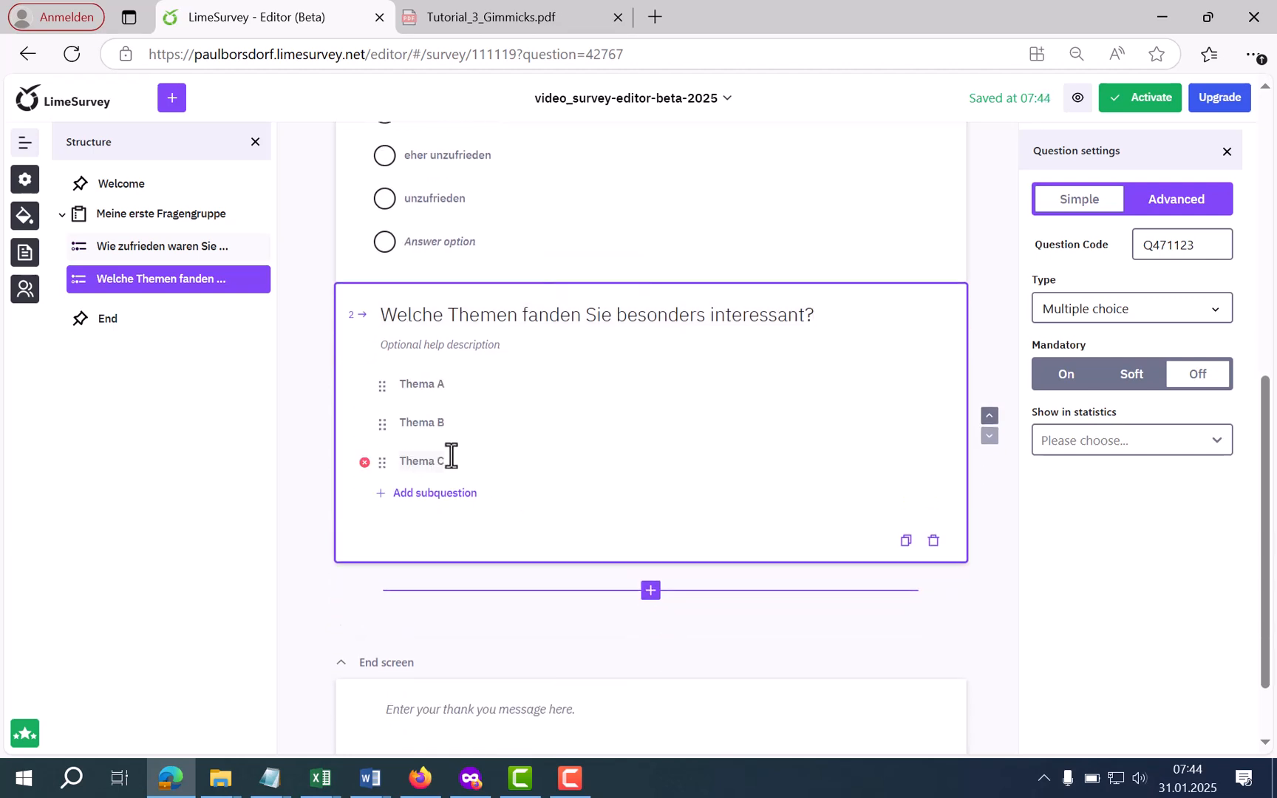
Step: Move the question about interesting topics above the seminar satisfaction question, and return it to second place
{"action": "scroll", "coordinate": [451, 456], "scroll_direction": "up", "scroll_amount": 4}
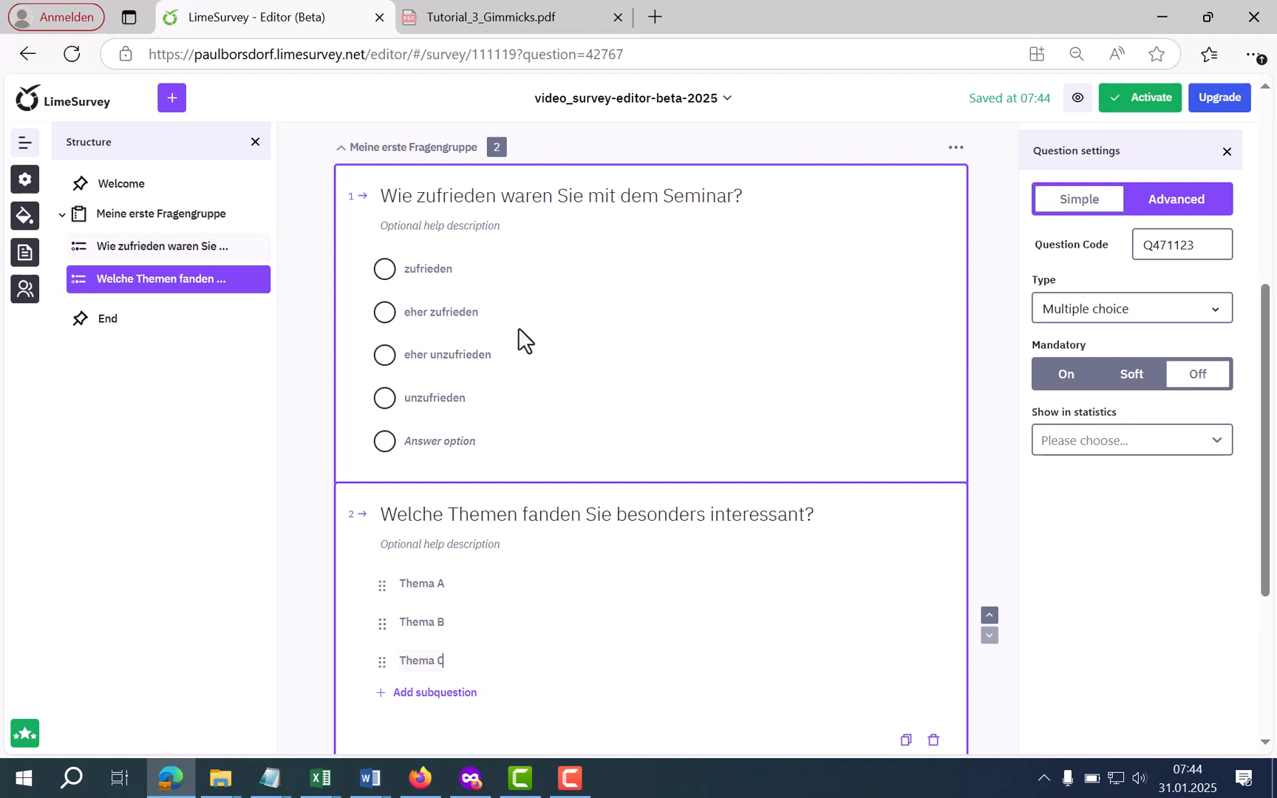
{"action": "scroll", "coordinate": [562, 421], "scroll_direction": "down", "scroll_amount": 6}
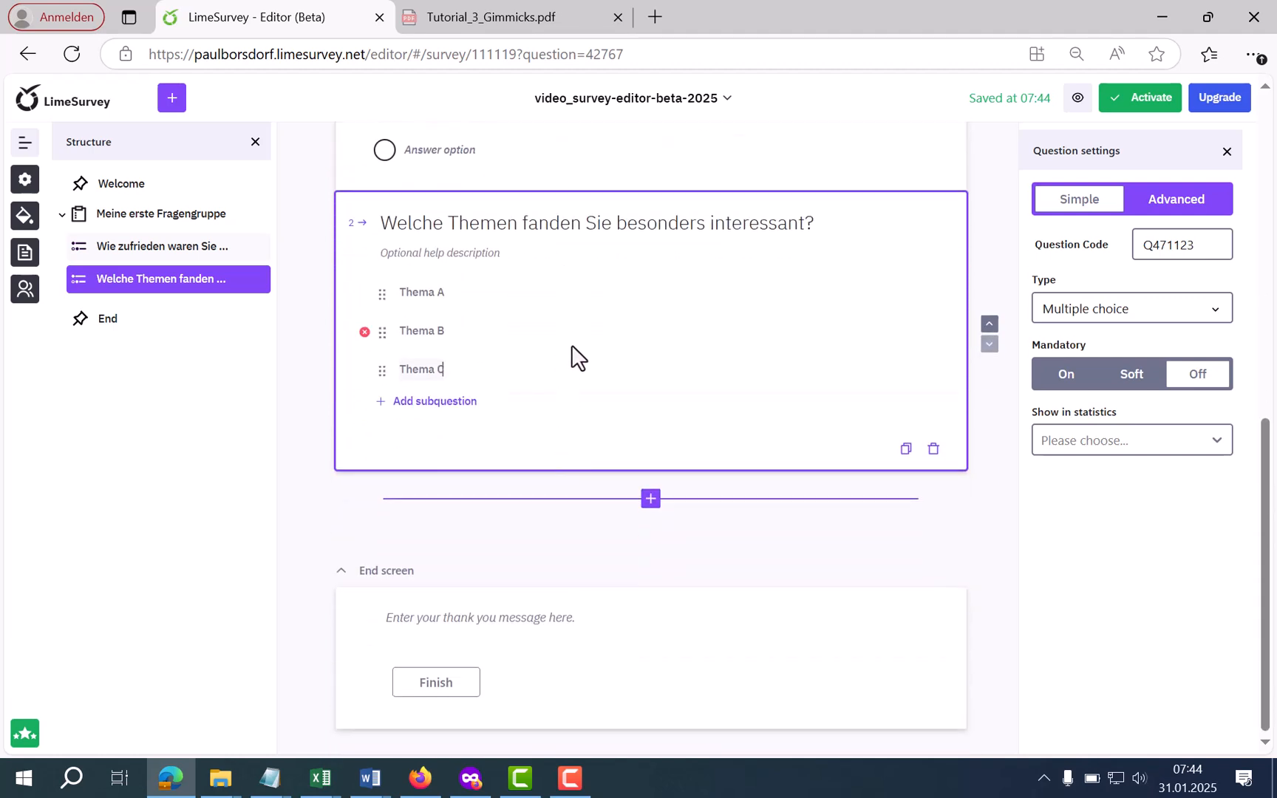
{"action": "scroll", "coordinate": [575, 333], "scroll_direction": "up", "scroll_amount": 6}
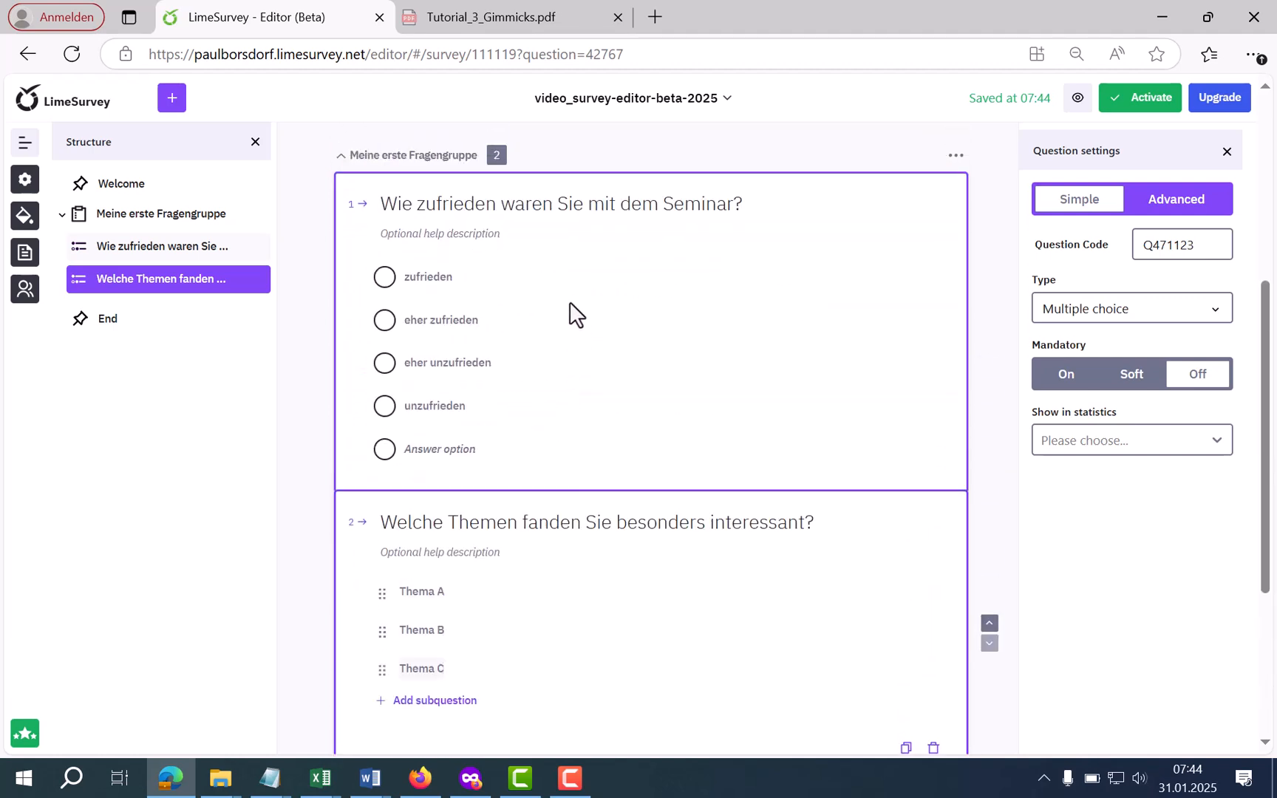
{"action": "left_click", "coordinate": [990, 625]}
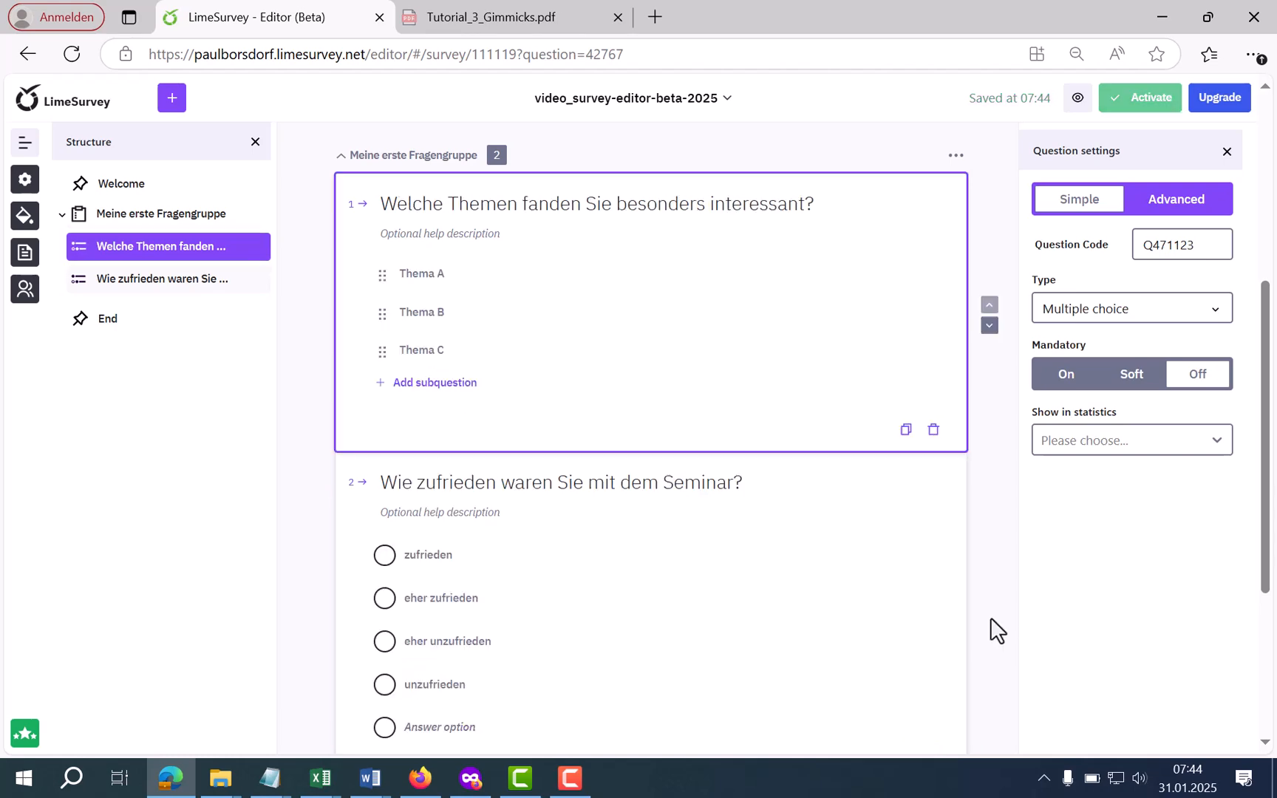
{"action": "left_click", "coordinate": [989, 326]}
{"action": "scroll", "coordinate": [890, 349], "scroll_direction": "down", "scroll_amount": 4}
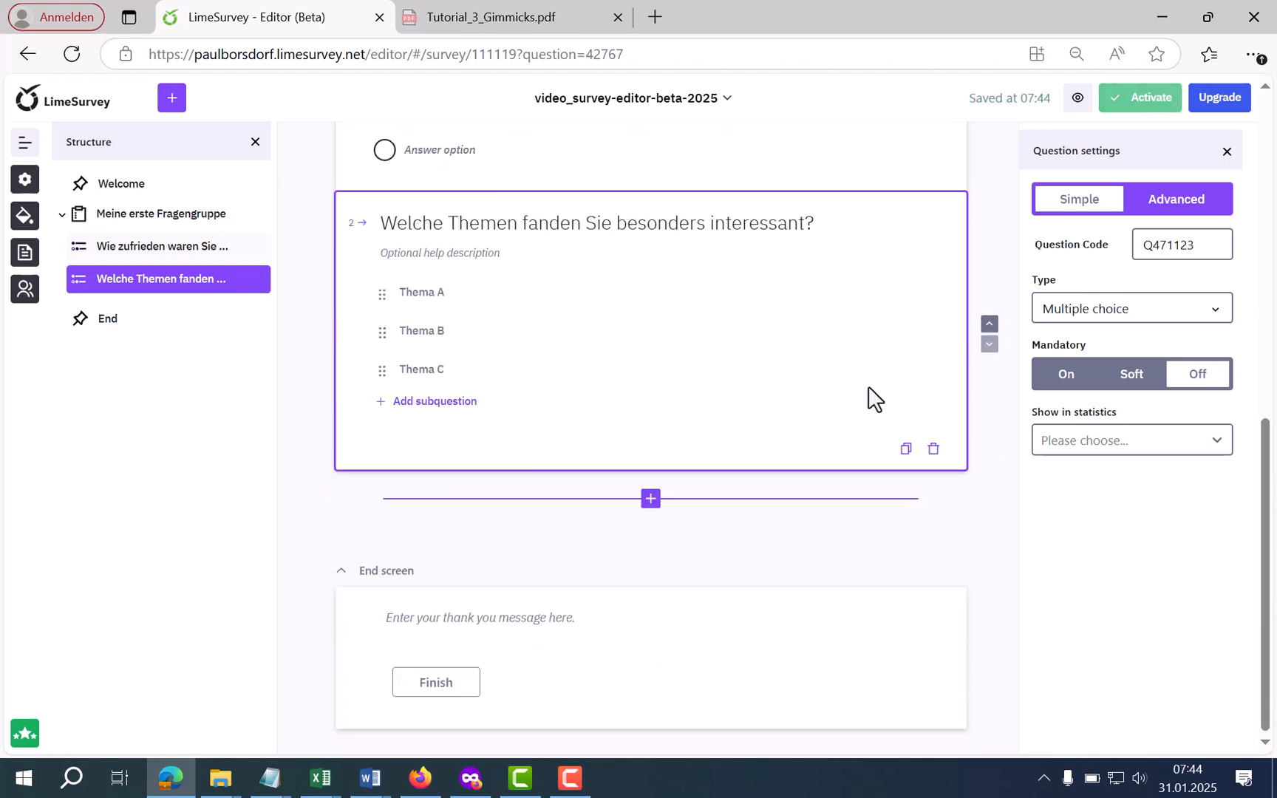
Step: View the seminar satisfaction question and the topics question by selecting each one in the survey structure
{"action": "scroll", "coordinate": [870, 400], "scroll_direction": "up", "scroll_amount": 6}
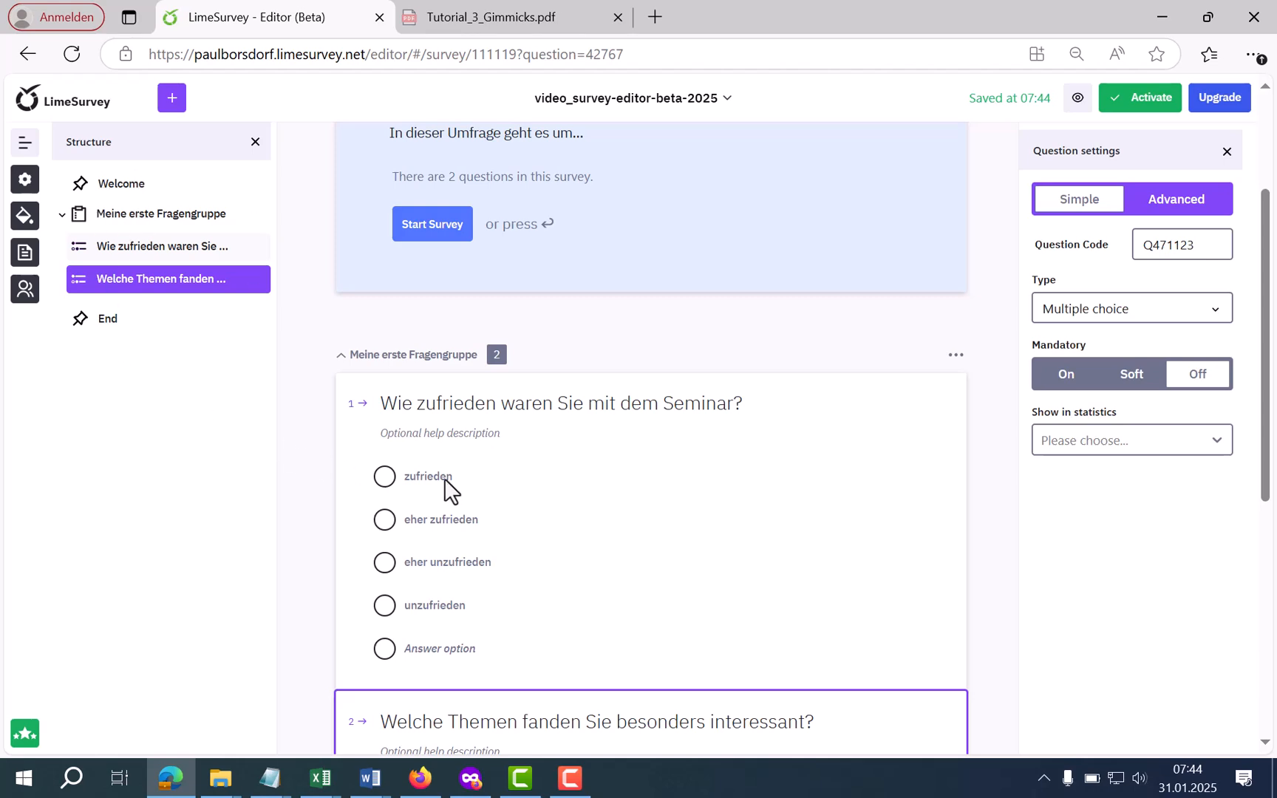
{"action": "left_click", "coordinate": [174, 246]}
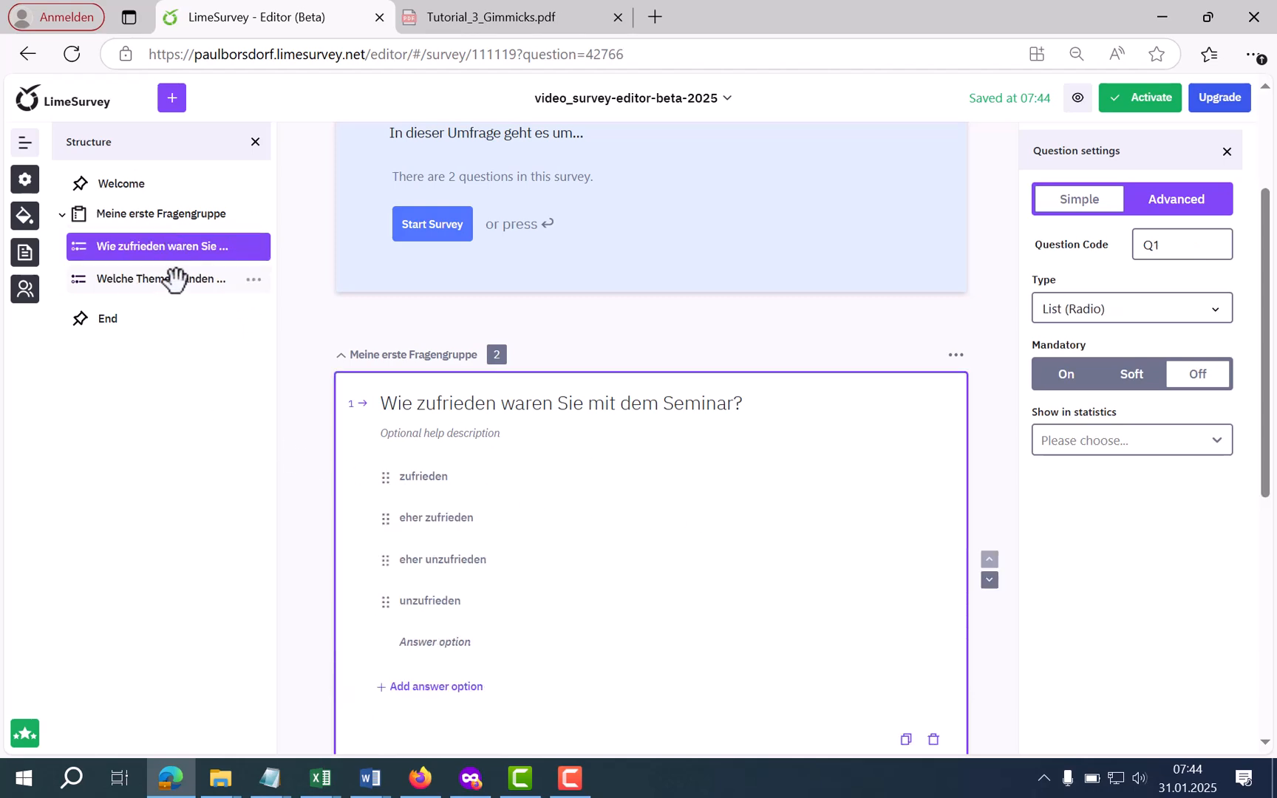
{"action": "left_click", "coordinate": [173, 279]}
{"action": "scroll", "coordinate": [749, 471], "scroll_direction": "up", "scroll_amount": 3}
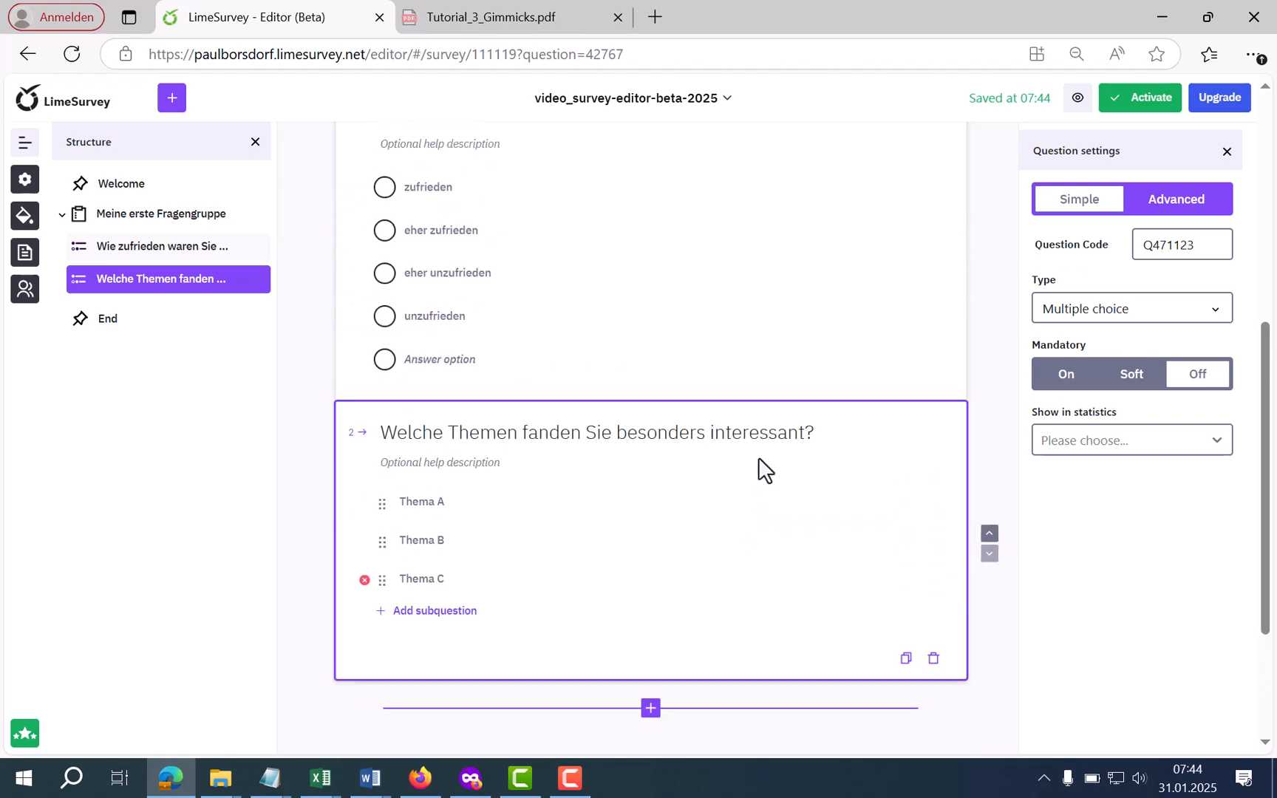
Step: Add a Long Text question after the topics question with the text "Welche Verbesserungsvorschläge haben Sie?"
{"action": "scroll", "coordinate": [756, 458], "scroll_direction": "down", "scroll_amount": 1}
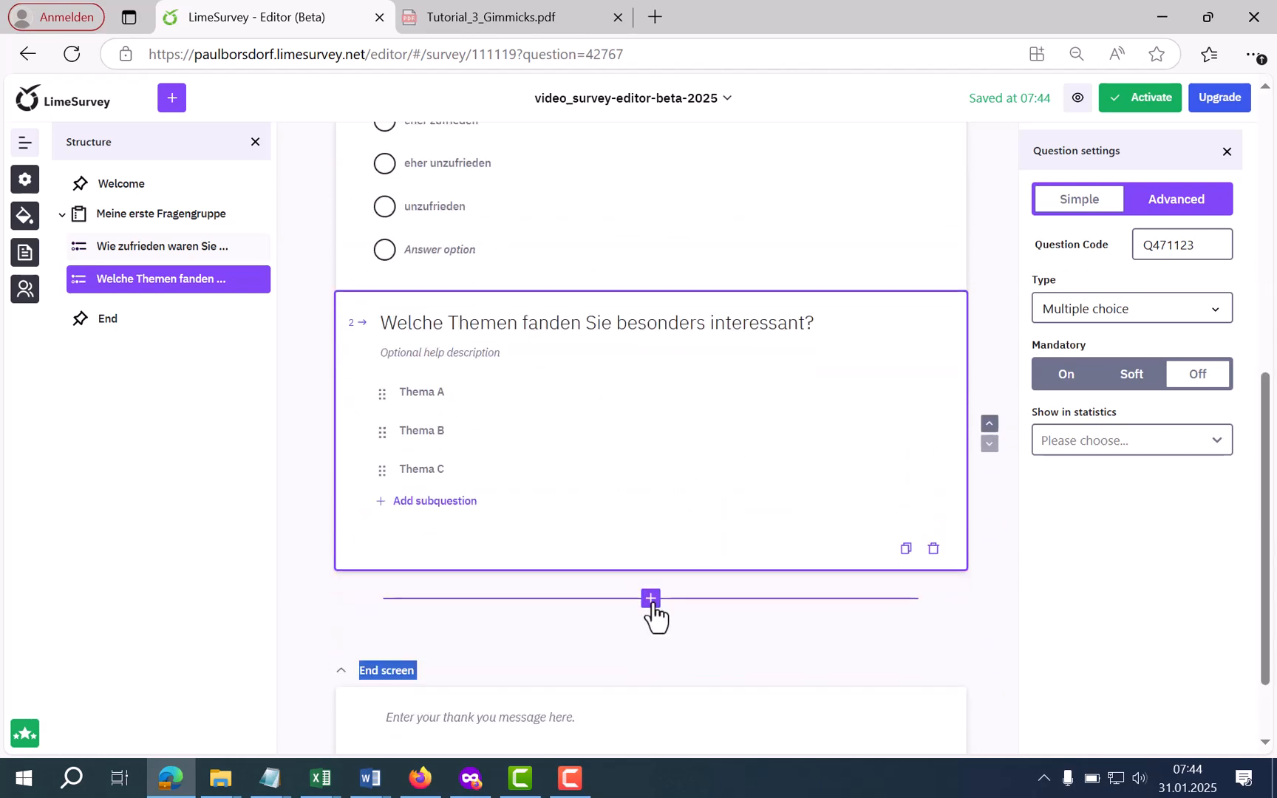
{"action": "left_click", "coordinate": [652, 598]}
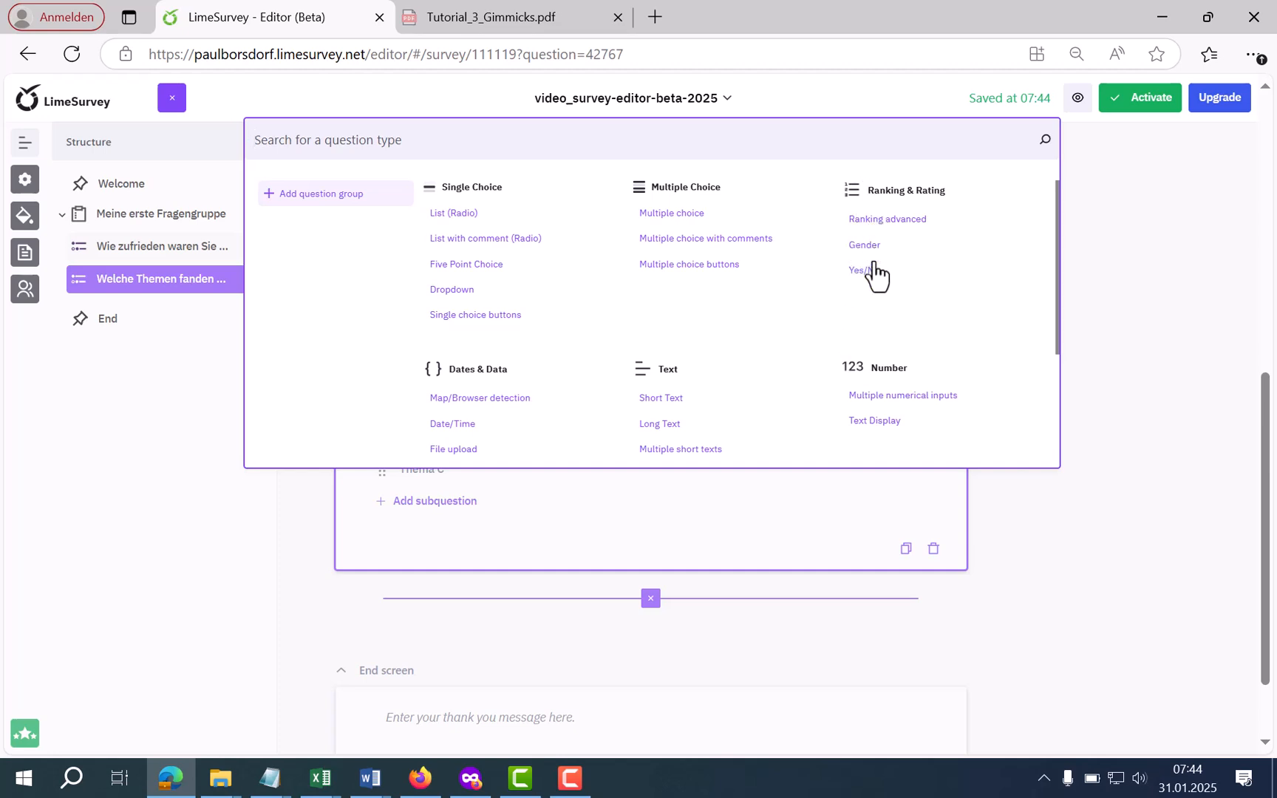
{"action": "left_click", "coordinate": [652, 426]}
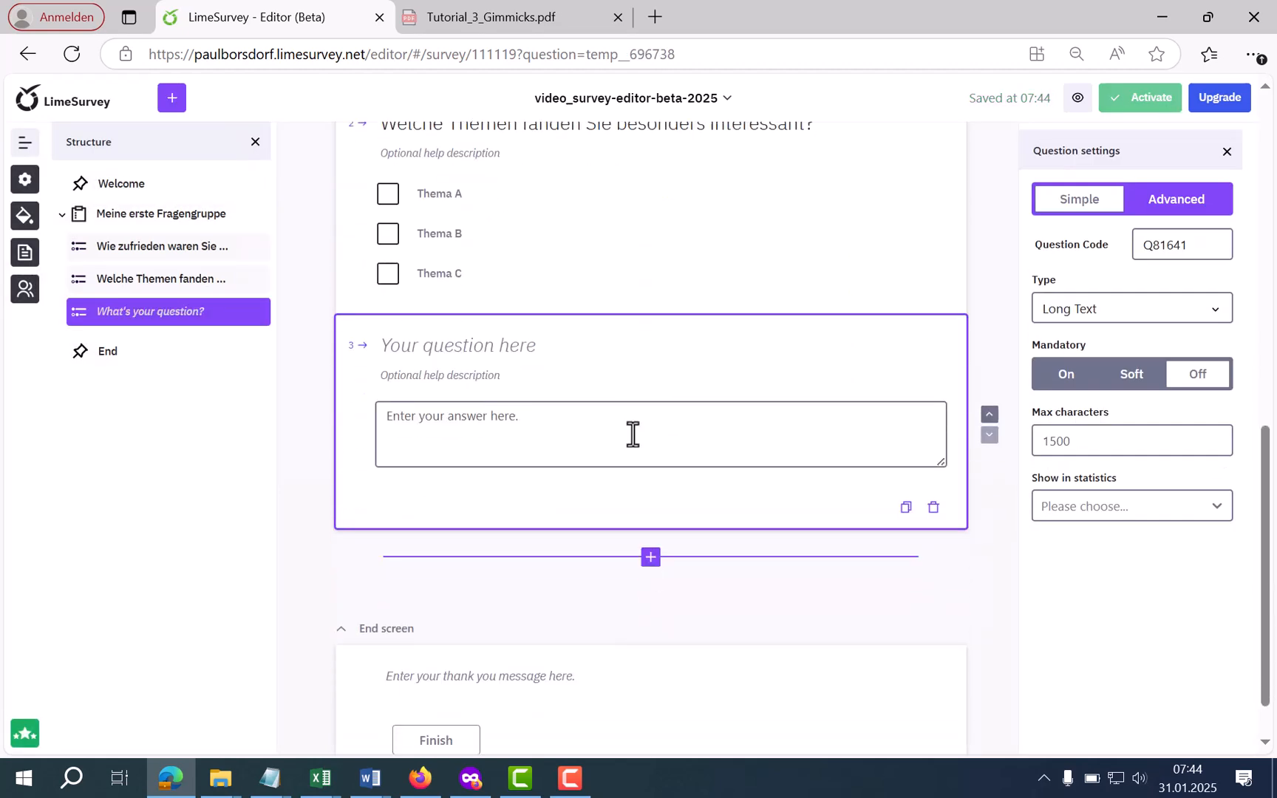
{"action": "left_click", "coordinate": [516, 347]}
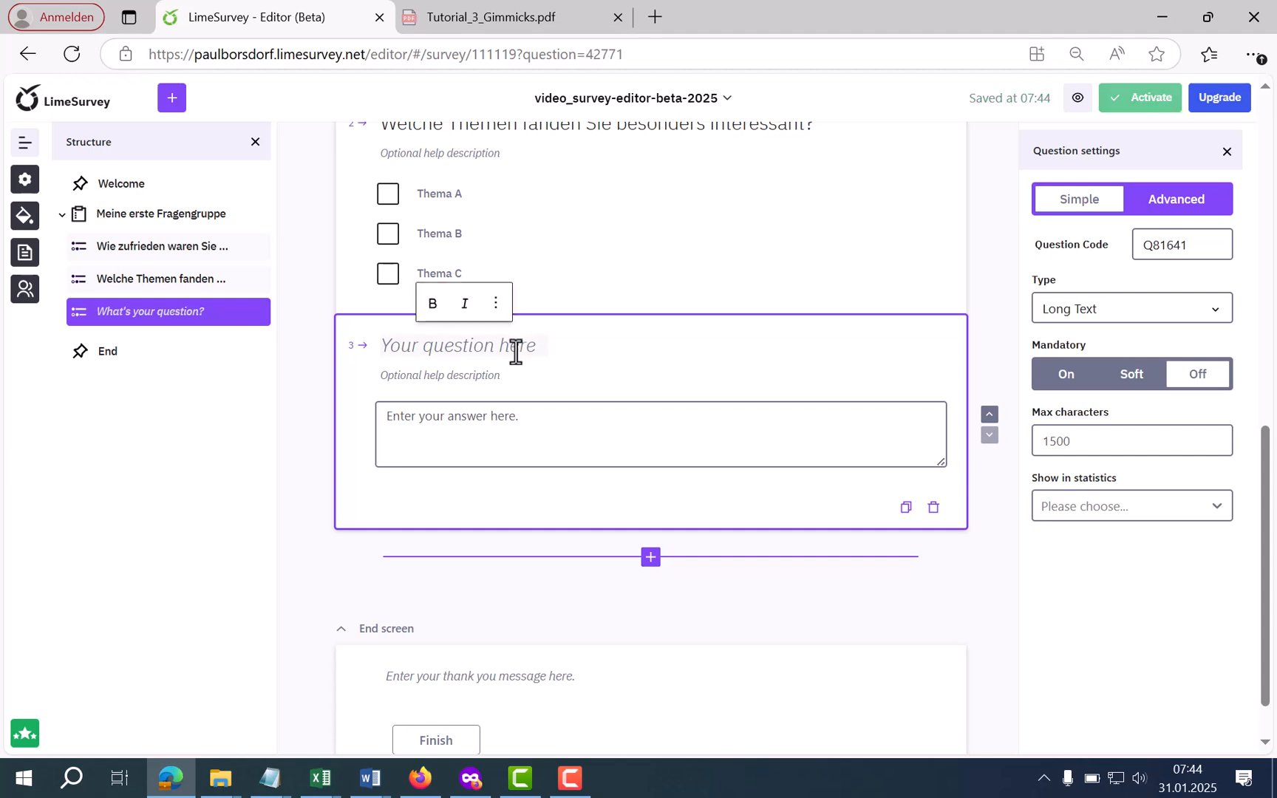
{"action": "type", "text": "Welche Verbesserungsvorschläge haben Sie"}
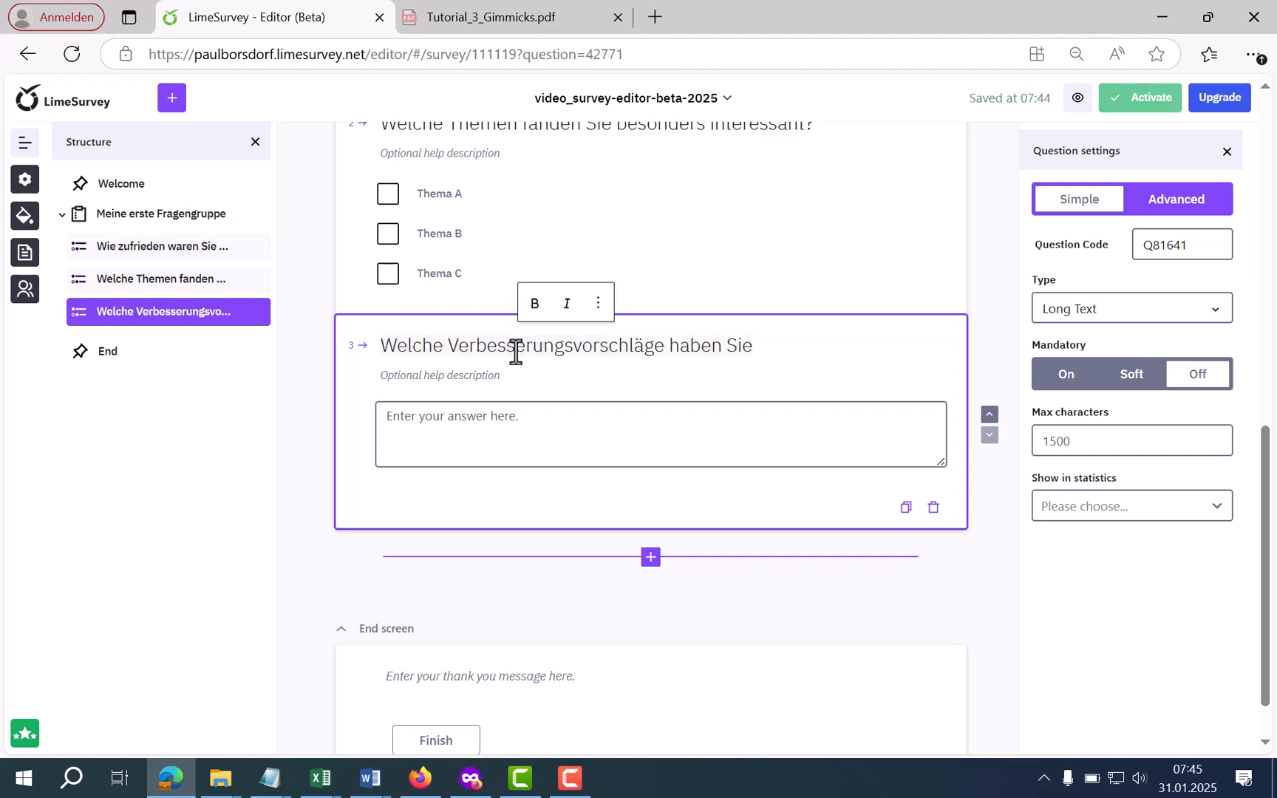
{"action": "type", "text": "?"}
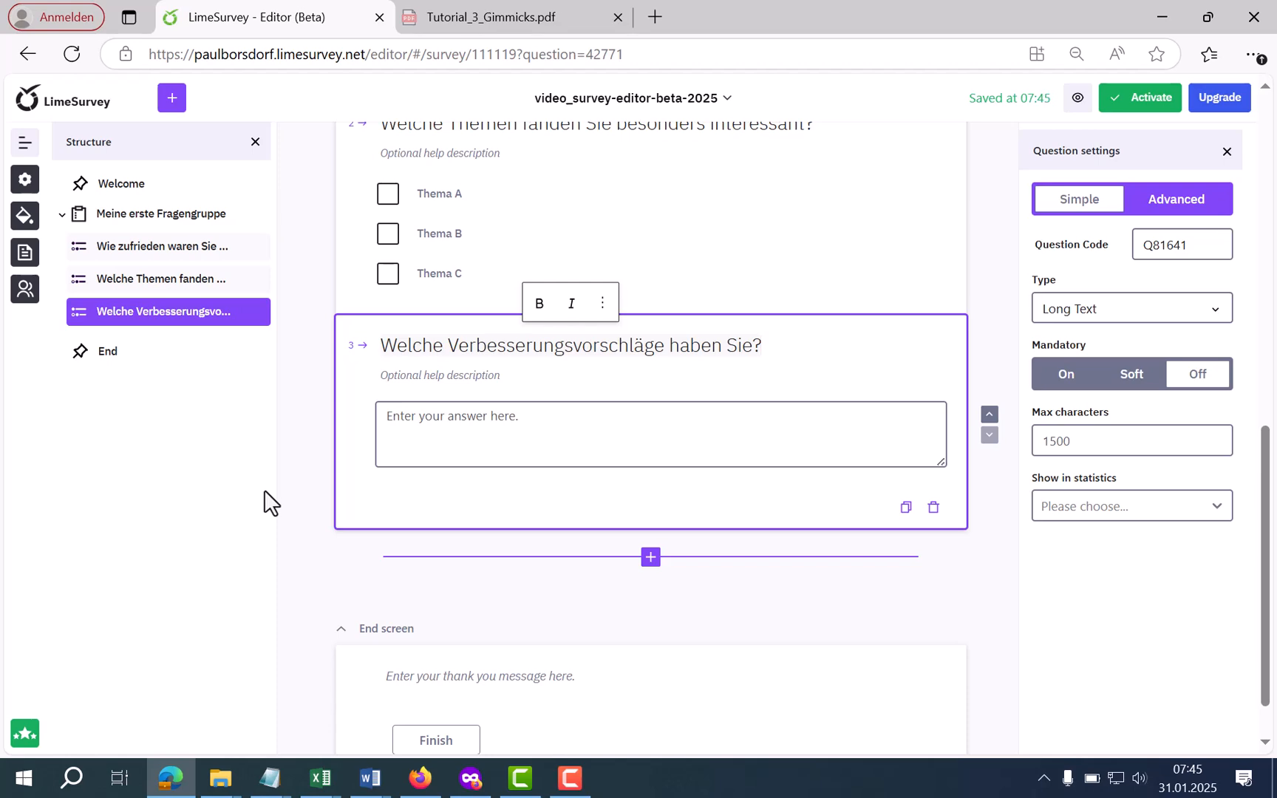
Step: Review the three questions of the first question group and their different answer formats
{"action": "scroll", "coordinate": [573, 415], "scroll_direction": "up", "scroll_amount": 4}
{"action": "scroll", "coordinate": [574, 414], "scroll_direction": "up", "scroll_amount": 3}
{"action": "scroll", "coordinate": [579, 422], "scroll_direction": "down", "scroll_amount": 5}
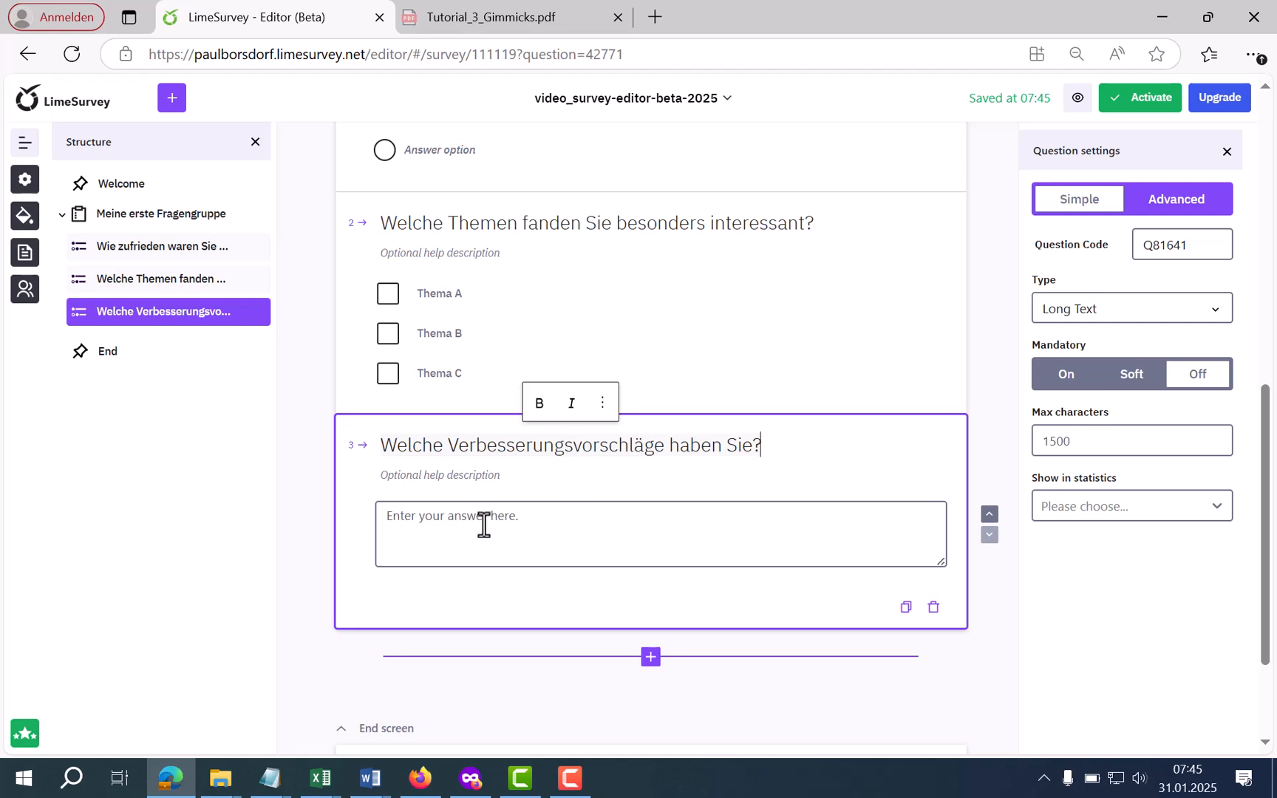
{"action": "scroll", "coordinate": [502, 480], "scroll_direction": "up", "scroll_amount": 4}
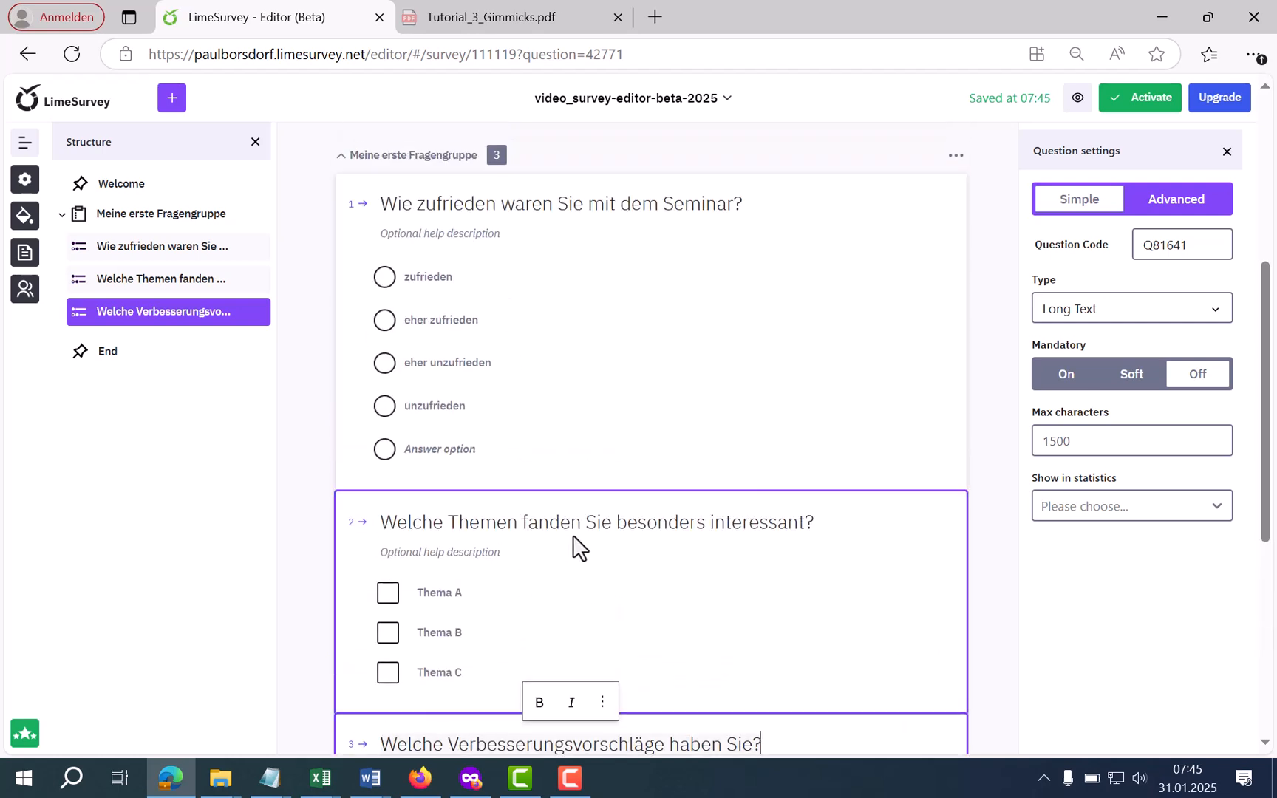
{"action": "scroll", "coordinate": [579, 547], "scroll_direction": "down", "scroll_amount": 4}
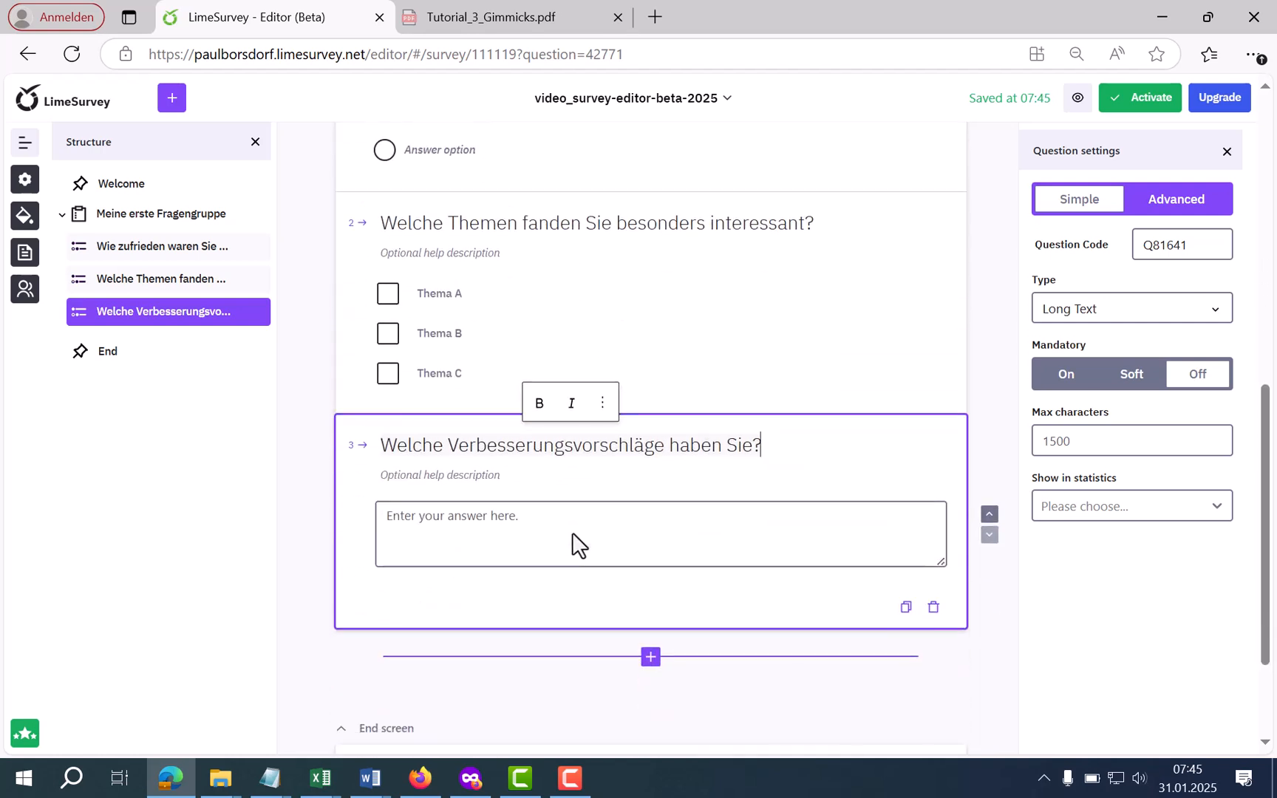
{"action": "scroll", "coordinate": [582, 519], "scroll_direction": "up", "scroll_amount": 3}
{"action": "scroll", "coordinate": [582, 519], "scroll_direction": "down", "scroll_amount": 4}
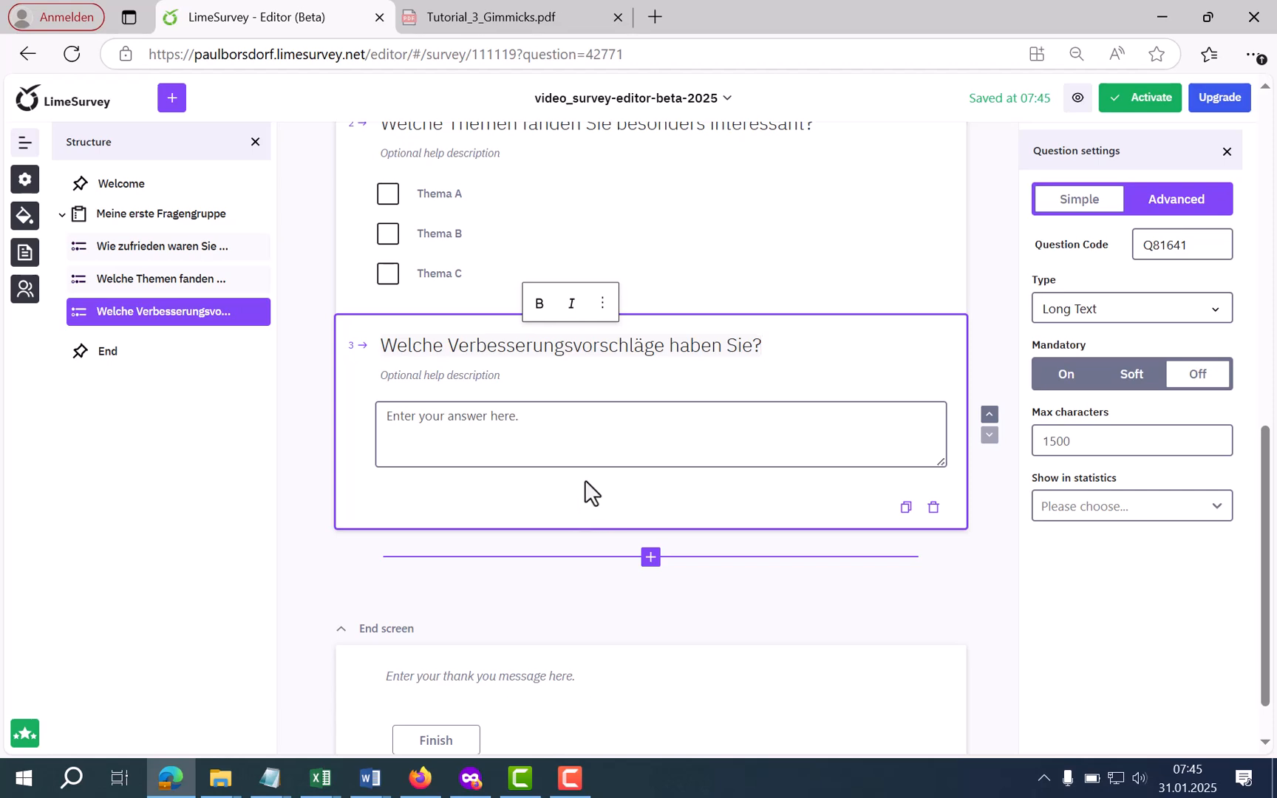
{"action": "scroll", "coordinate": [593, 481], "scroll_direction": "up", "scroll_amount": 3}
{"action": "scroll", "coordinate": [595, 385], "scroll_direction": "up", "scroll_amount": 2}
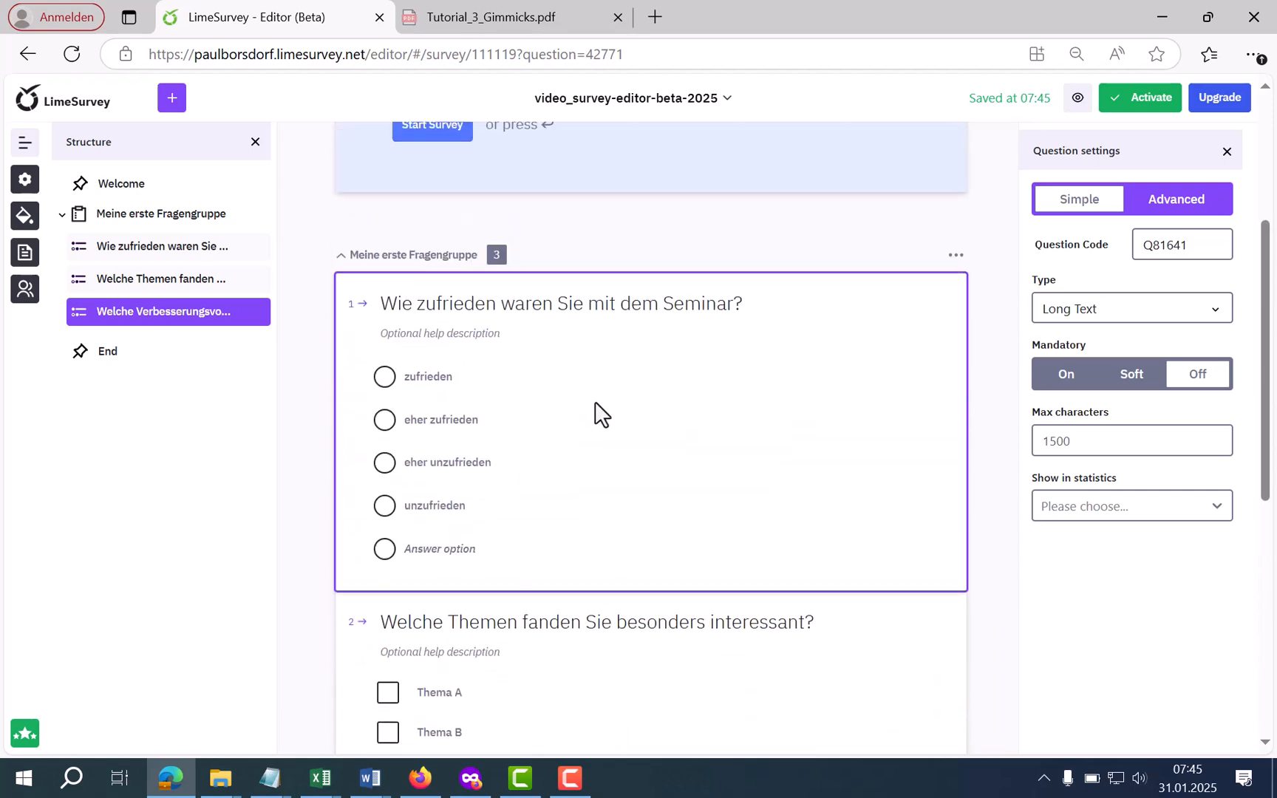
{"action": "scroll", "coordinate": [595, 384], "scroll_direction": "down", "scroll_amount": 1}
{"action": "scroll", "coordinate": [584, 414], "scroll_direction": "down", "scroll_amount": 1}
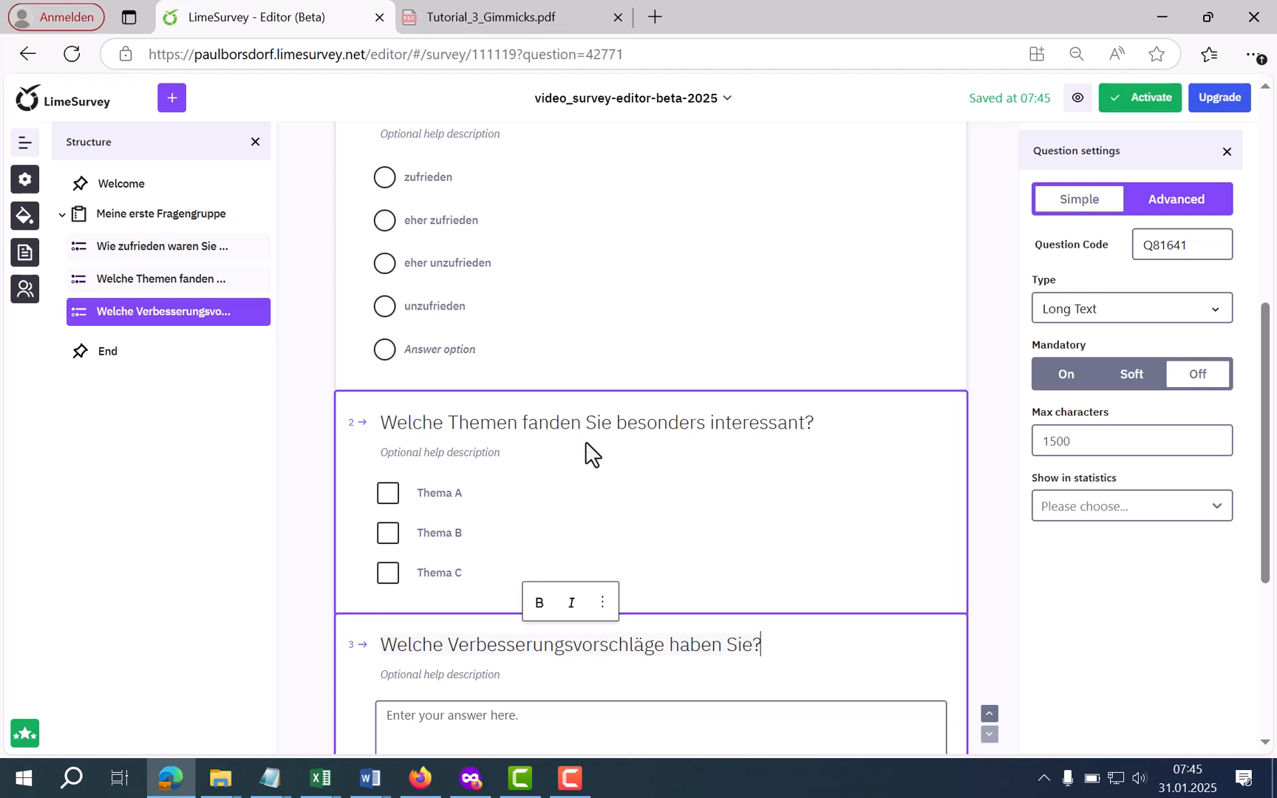
{"action": "scroll", "coordinate": [592, 453], "scroll_direction": "down", "scroll_amount": 3}
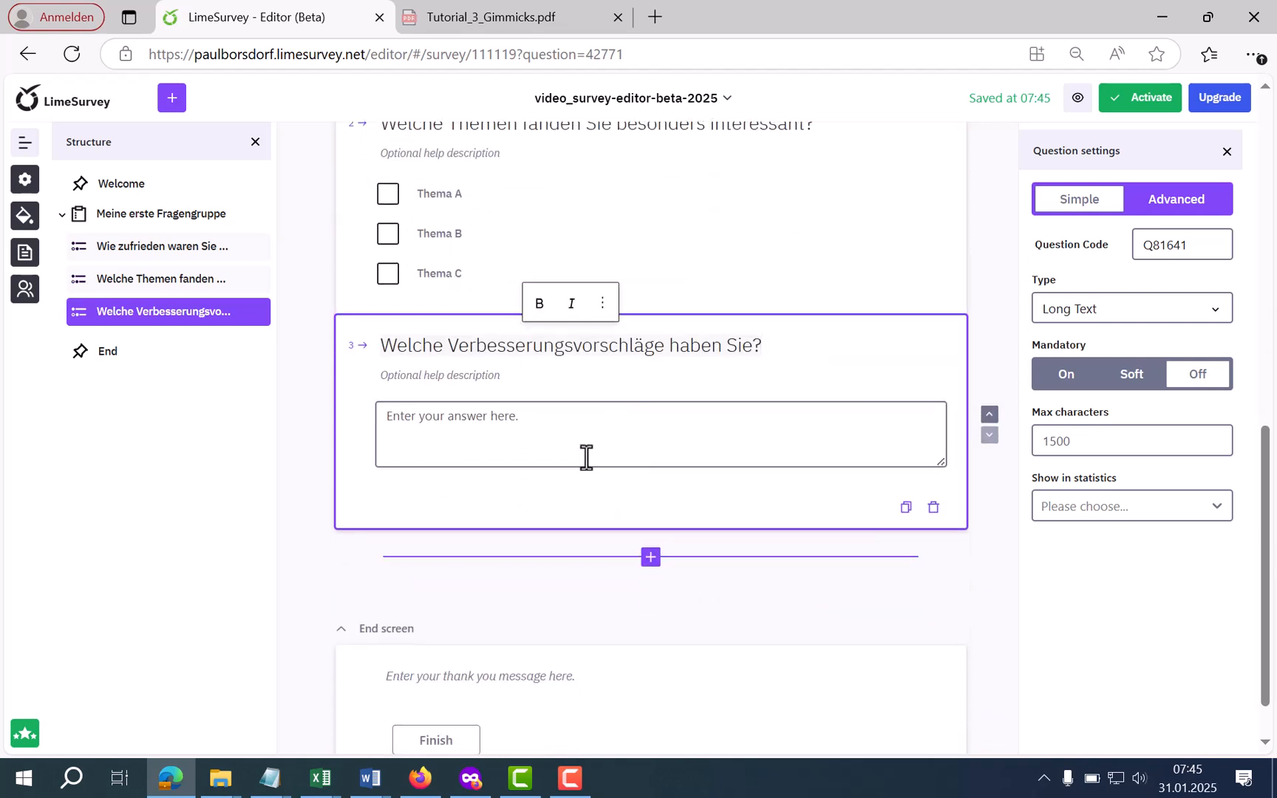
Step: Add a second question group after the Long Text question and title it "Bewertung der einzelnen Aspekte des Seminars"
{"action": "left_click", "coordinate": [986, 346]}
{"action": "left_click", "coordinate": [653, 559]}
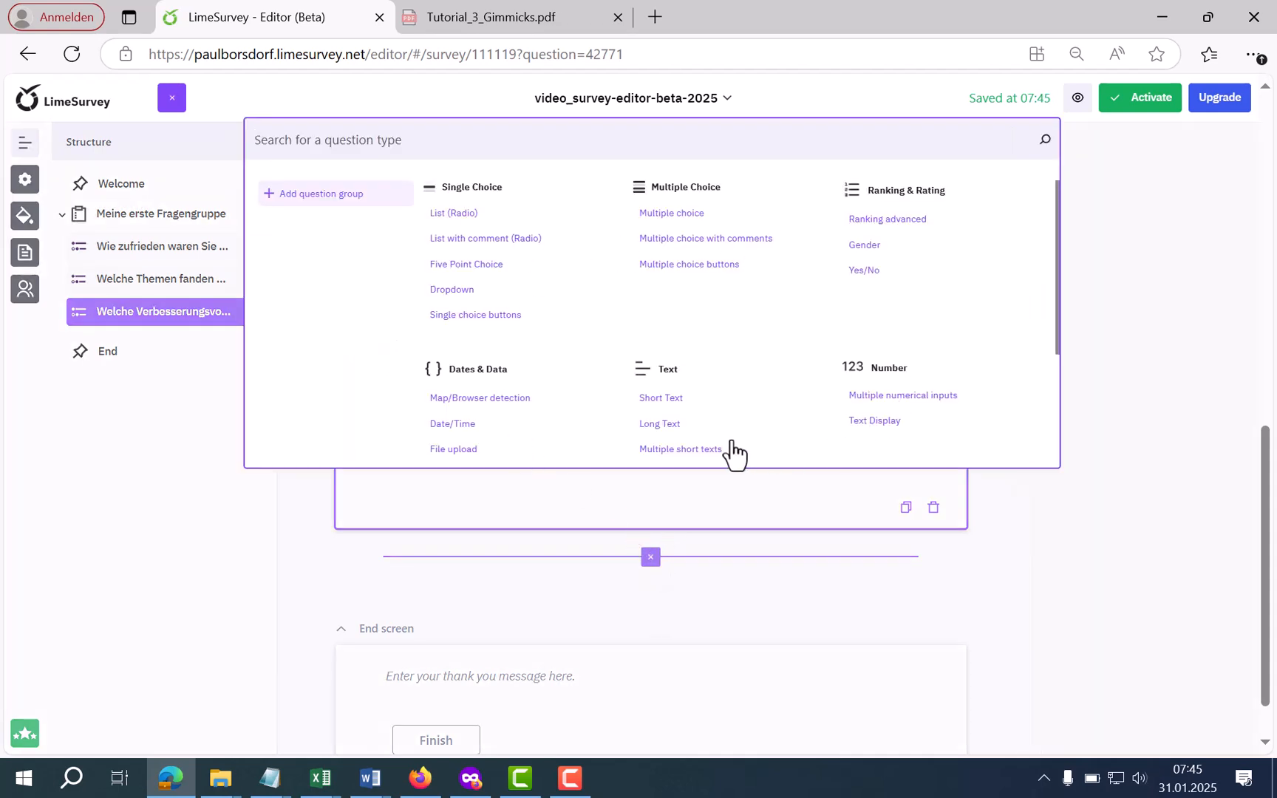
{"action": "left_click", "coordinate": [313, 206]}
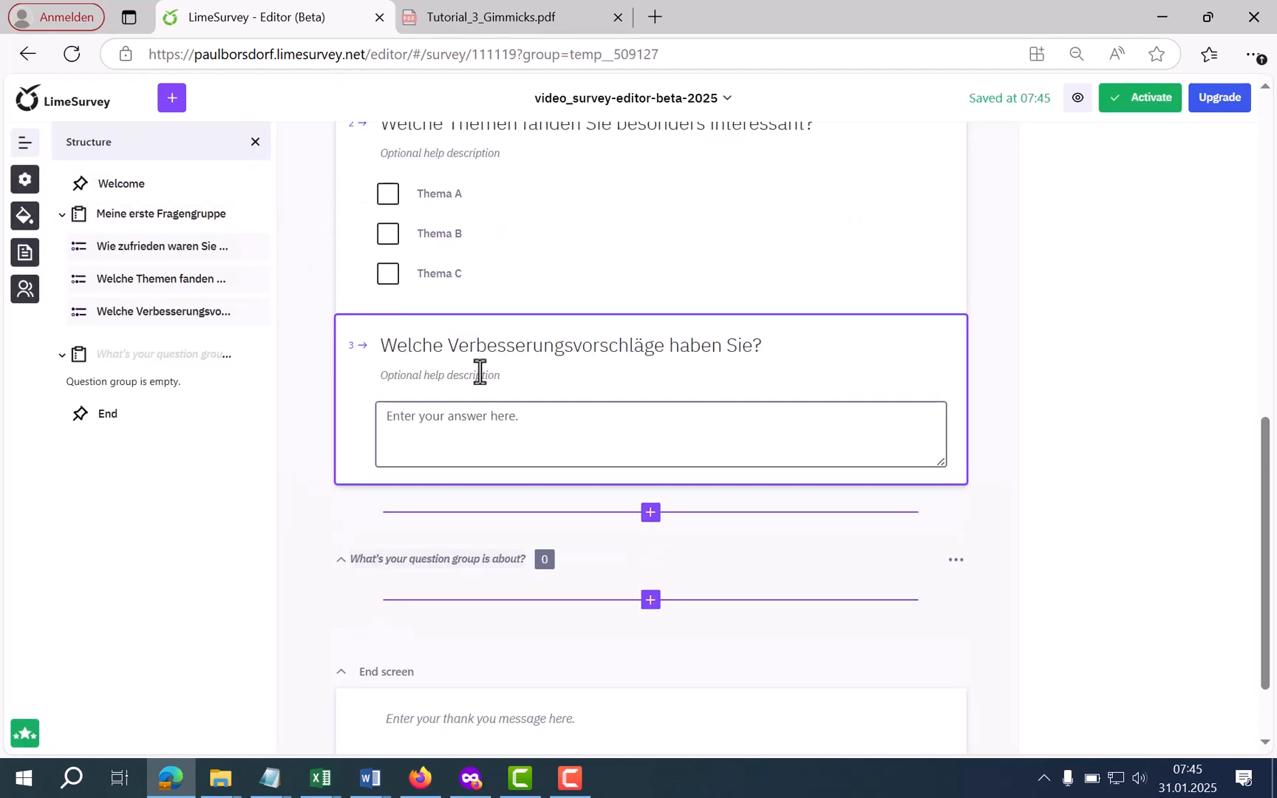
{"action": "scroll", "coordinate": [473, 384], "scroll_direction": "down", "scroll_amount": 1}
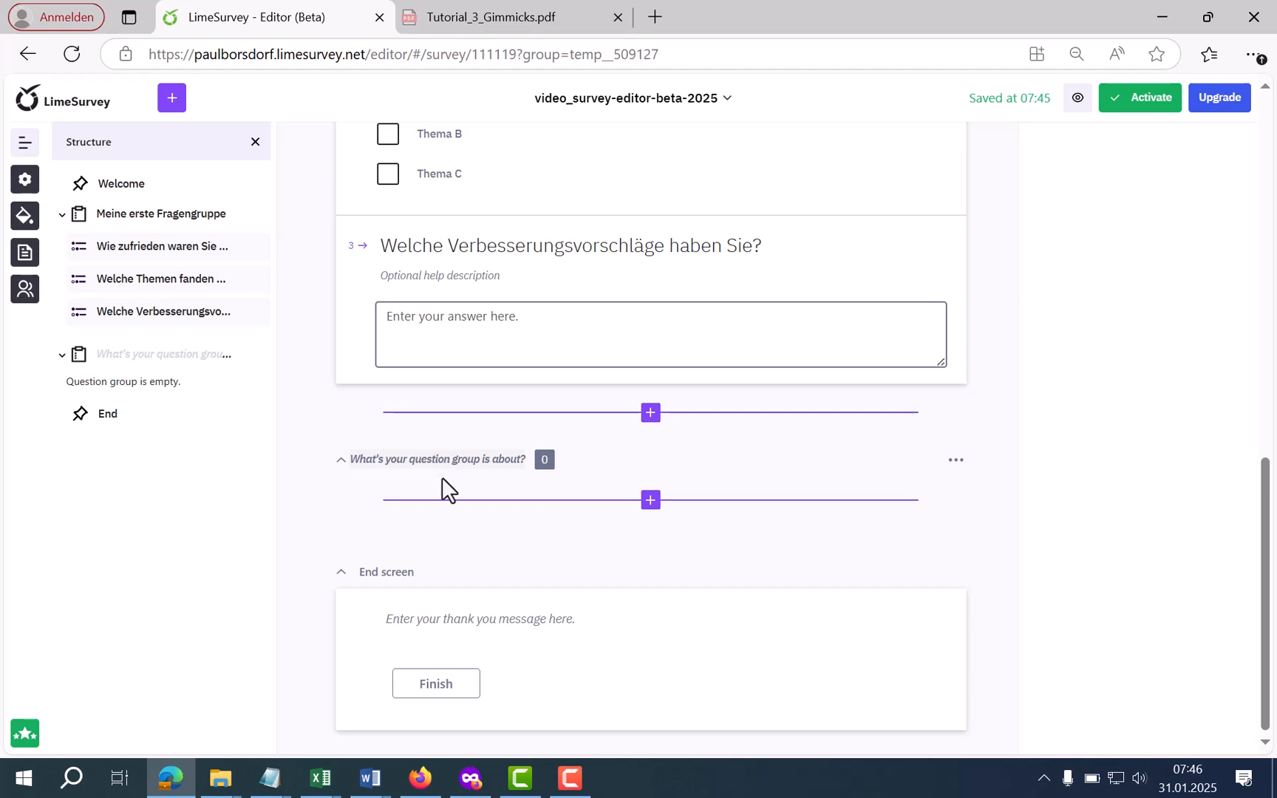
{"action": "type", "text": "Bewertung der einzelnen Aspekte des Seminars"}
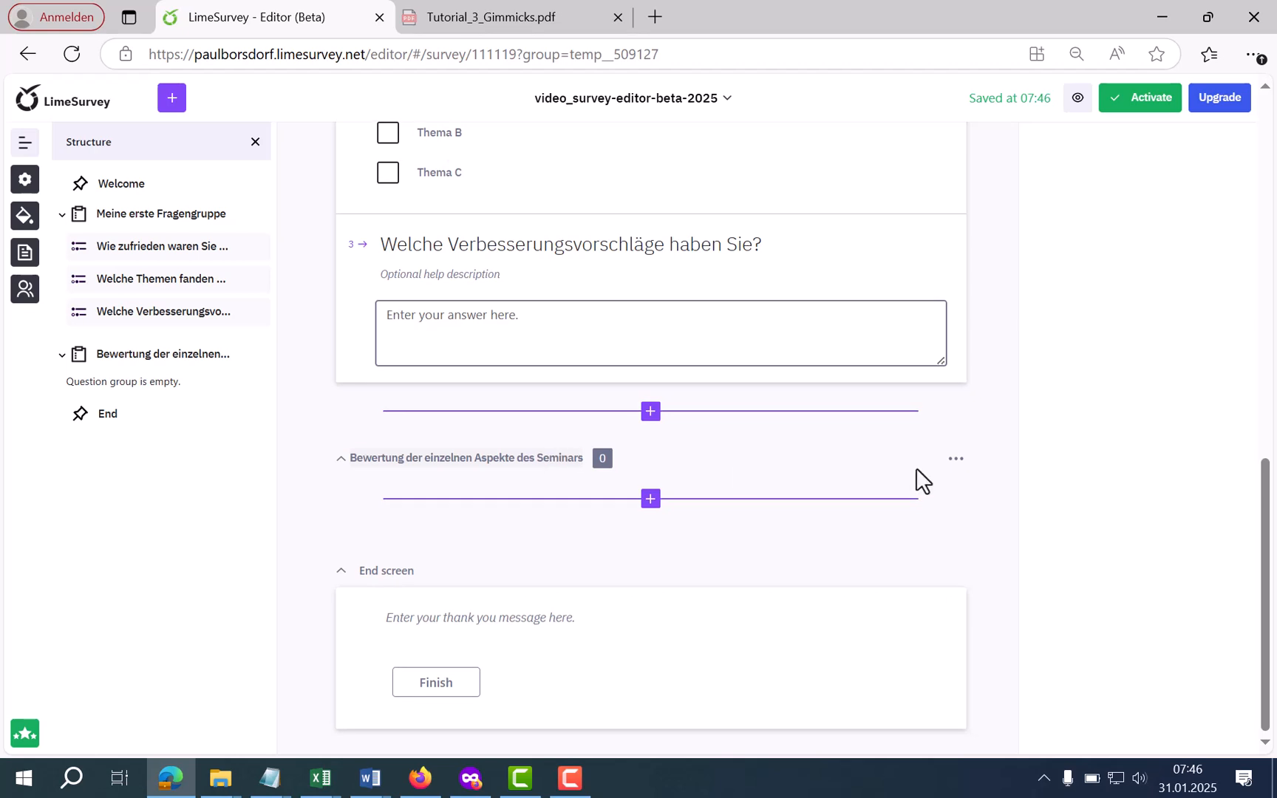
Step: Add a question of the type Array (Point choice) to the group "Bewertung der einzelnen Aspekte des Seminars"
{"action": "left_click", "coordinate": [650, 500]}
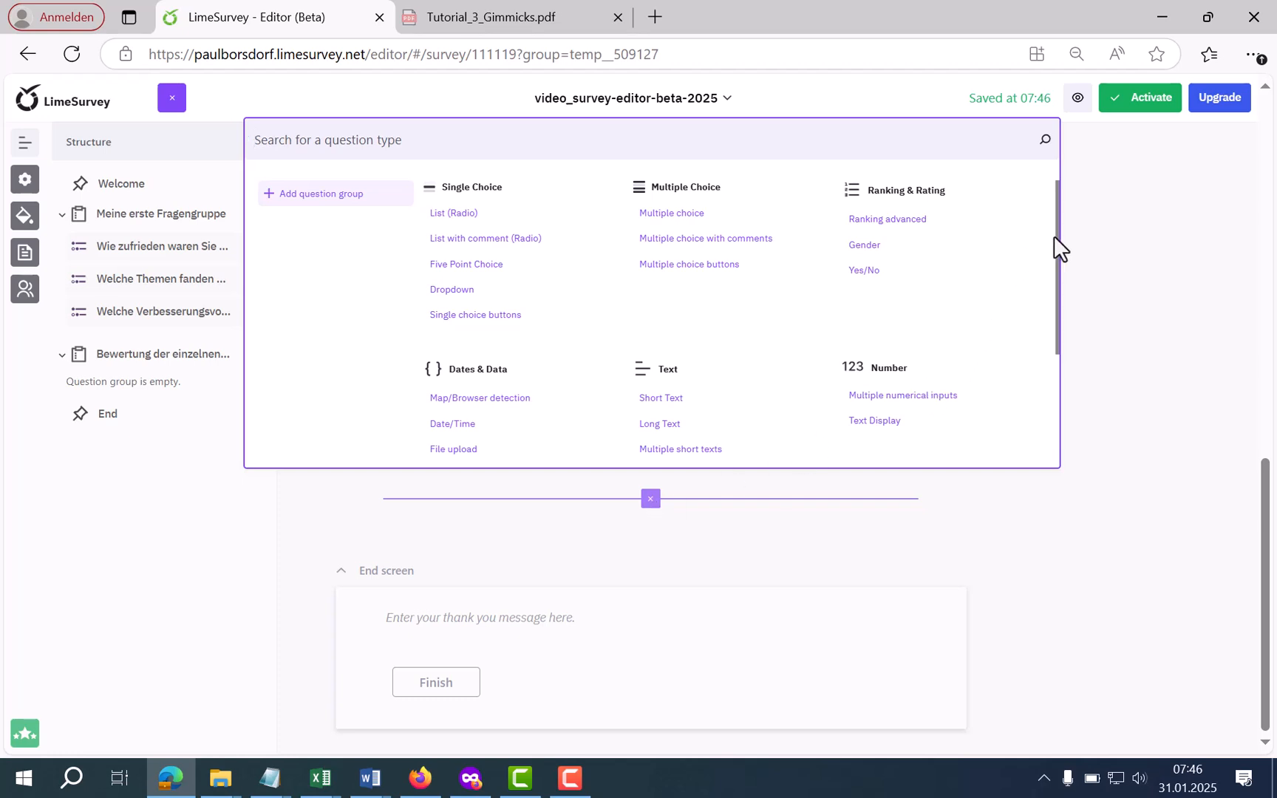
{"action": "left_click_drag", "start_coordinate": [1056, 236], "coordinate": [1055, 379]}
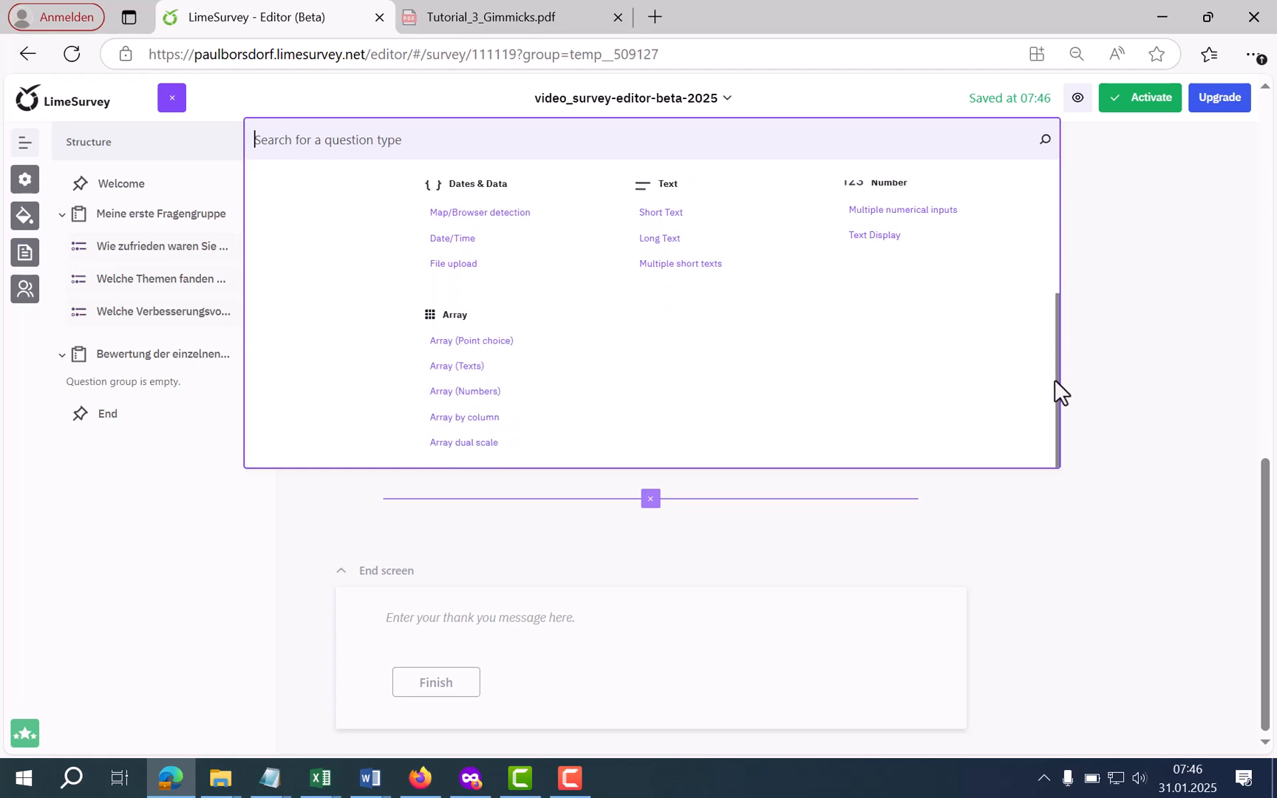
{"action": "left_click", "coordinate": [458, 342]}
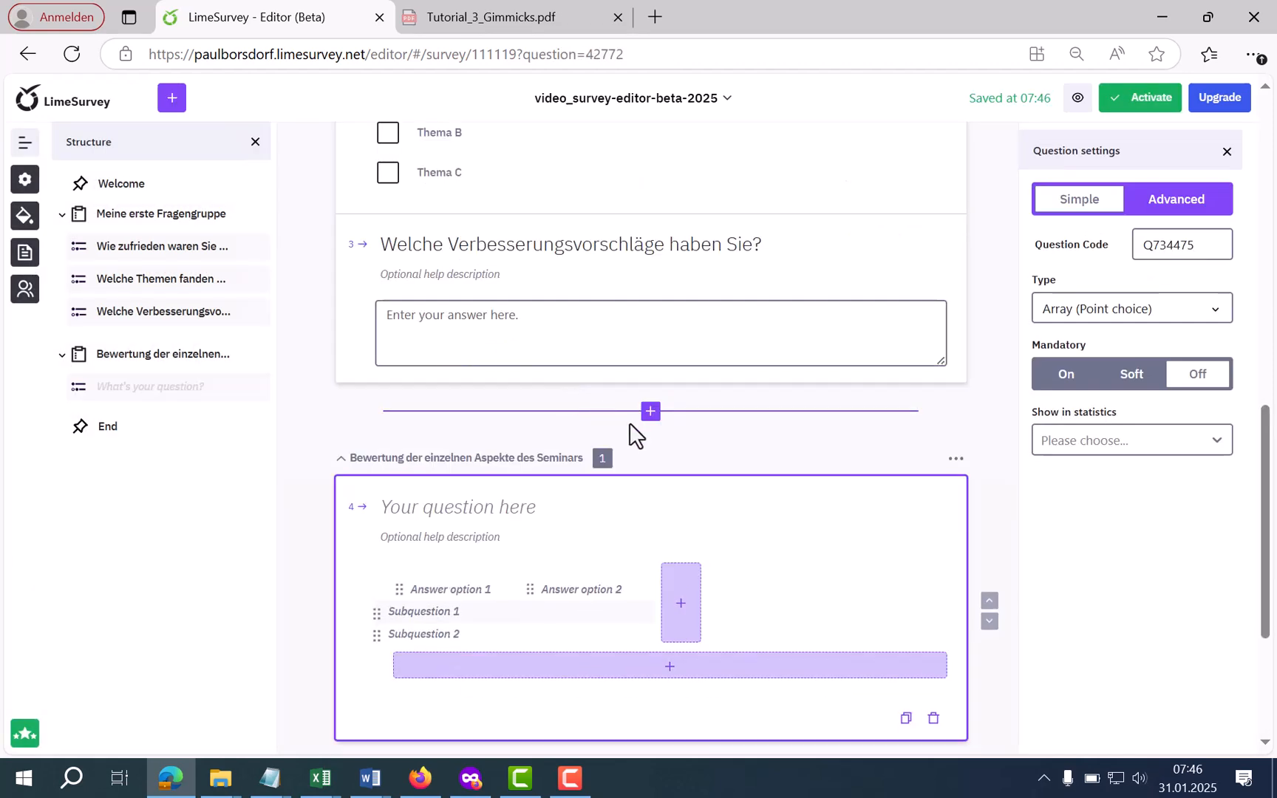
Step: Label the array question's first two subquestions "Verständlichkeit der Erklärungen" and "Geschwindigkeit"
{"action": "scroll", "coordinate": [629, 425], "scroll_direction": "down", "scroll_amount": 1}
{"action": "scroll", "coordinate": [634, 435], "scroll_direction": "down", "scroll_amount": 1}
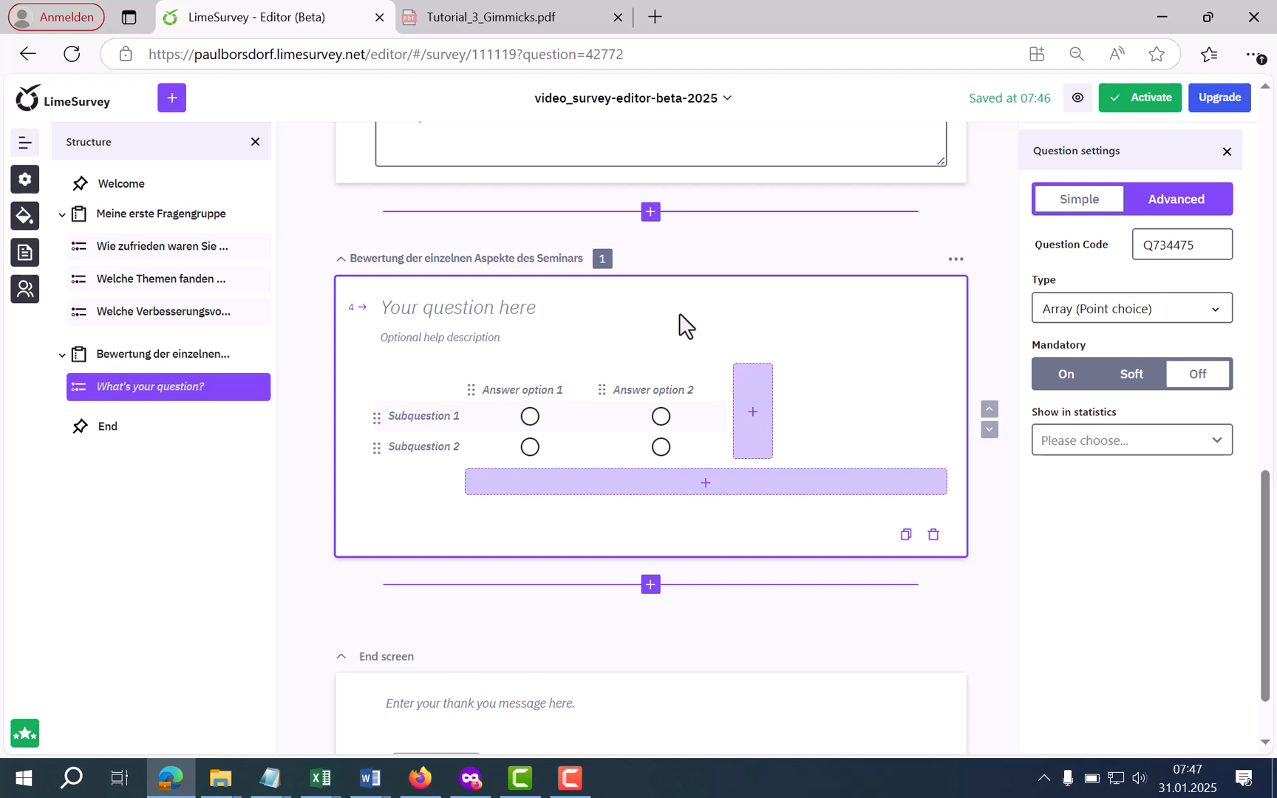
{"action": "left_click", "coordinate": [425, 417]}
{"action": "left_click", "coordinate": [498, 391]}
{"action": "type", "text": "Verständlichkeit der Erklärungen"}
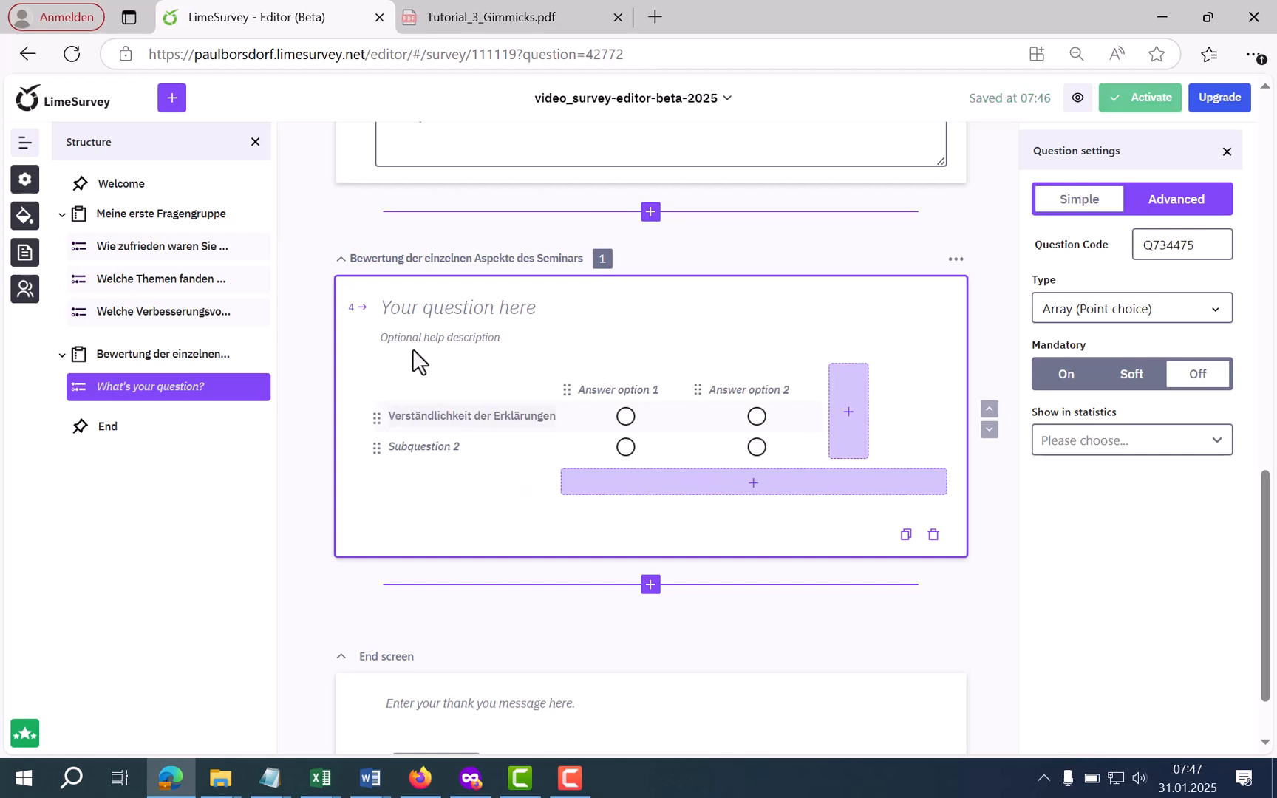
{"action": "left_click", "coordinate": [416, 446]}
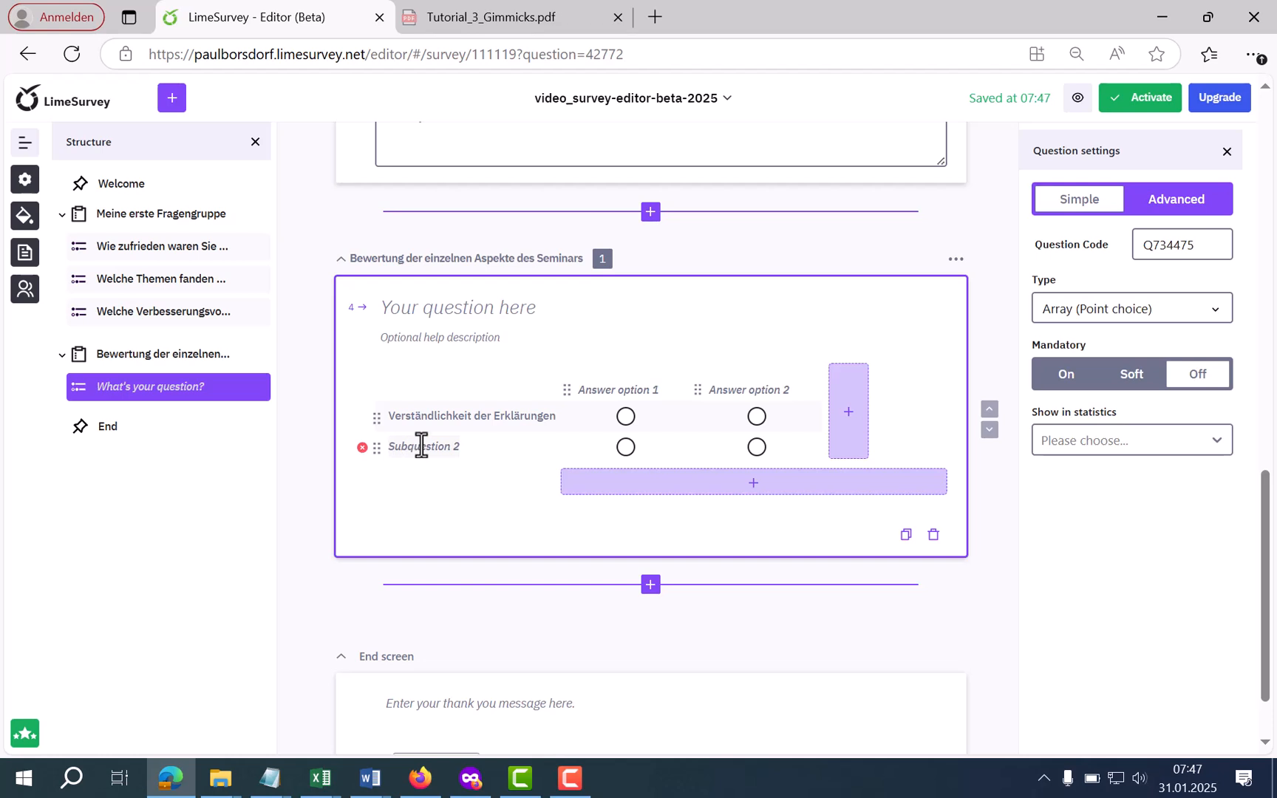
{"action": "type", "text": "Geschwinsc"}
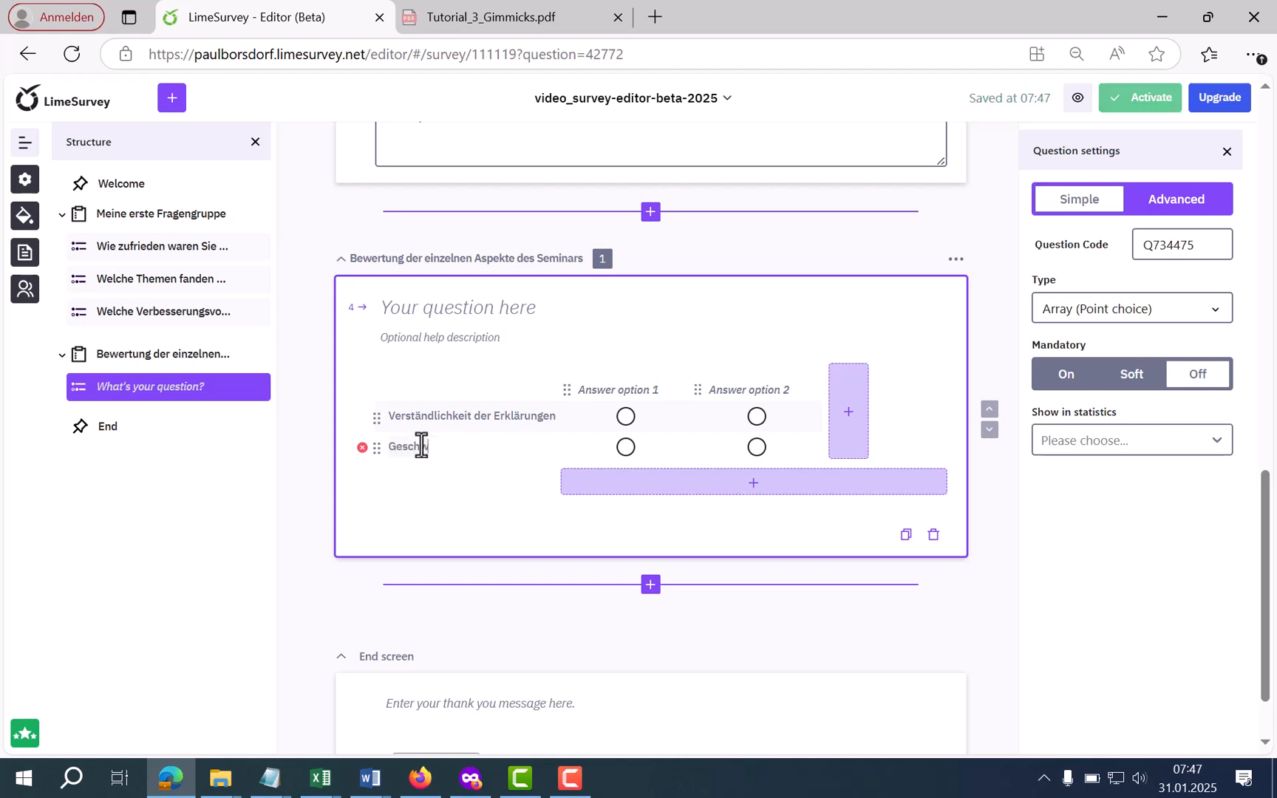
{"action": "key", "text": "BackSpace"}
{"action": "key", "text": "BackSpace"}
{"action": "type", "text": "digkeit"}
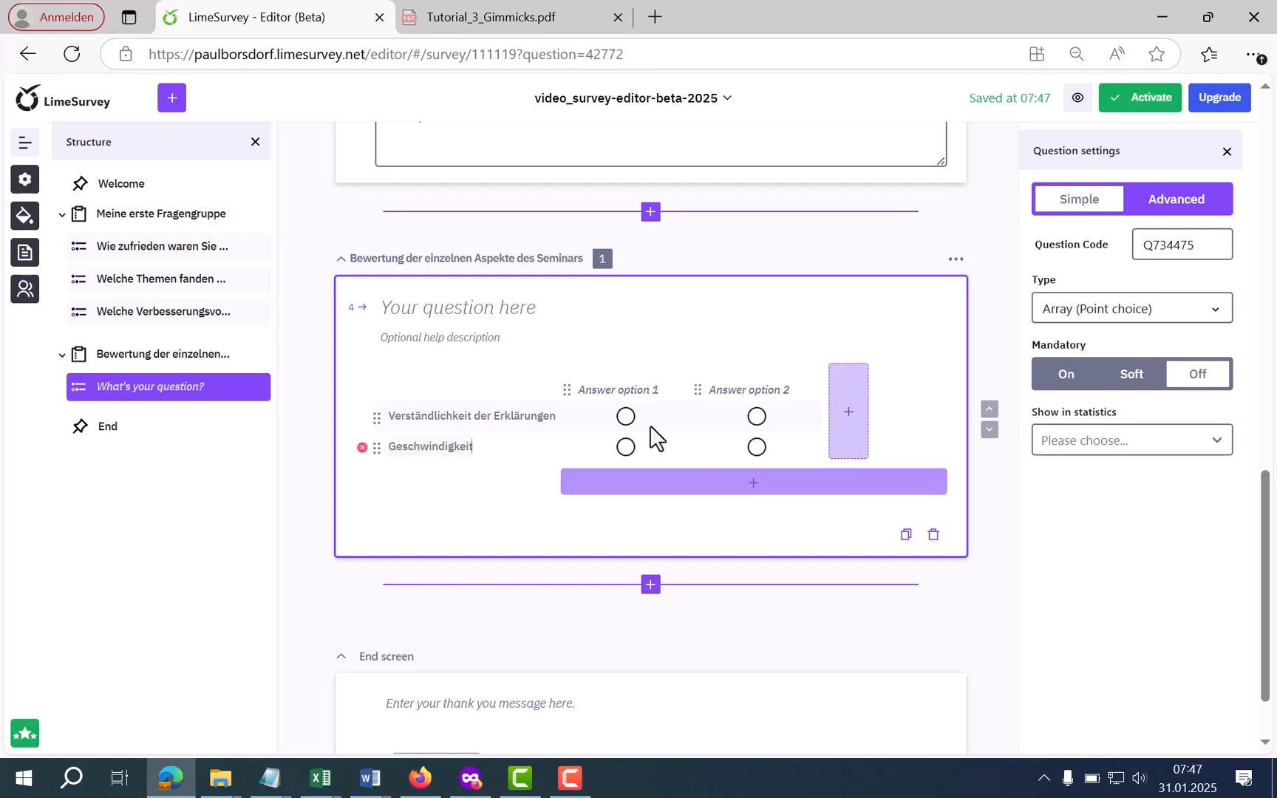
Step: Add a third subquestion to the array question and label it "Interaktivität"
{"action": "left_click", "coordinate": [654, 489]}
{"action": "left_click", "coordinate": [452, 477]}
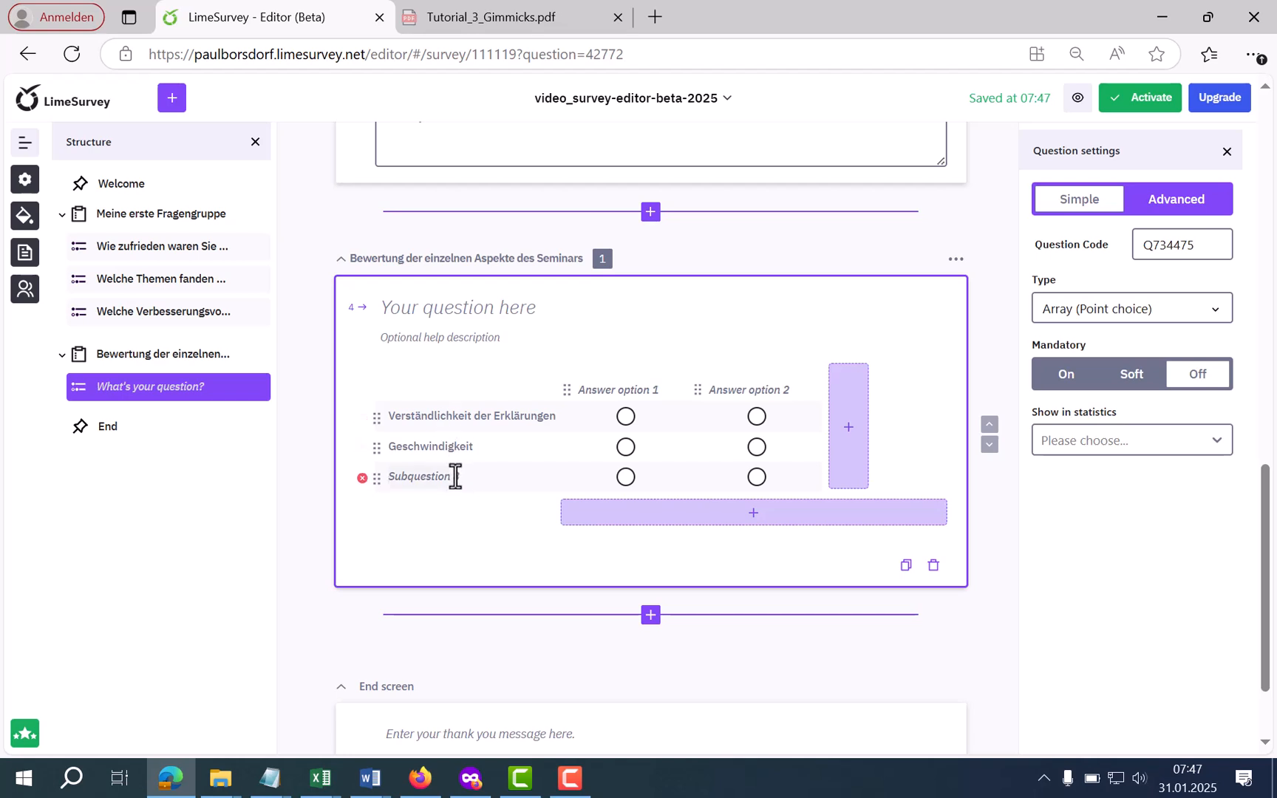
{"action": "type", "text": "Interaktivität"}
Step: Label the array question's first two answer options "sehr gut" and "gut"
{"action": "left_click", "coordinate": [638, 388]}
{"action": "type", "text": "sehr gut"}
{"action": "left_click", "coordinate": [769, 390]}
{"action": "type", "text": "gut"}
Step: Add three more answer options to the array question, labelled "befriedigend", "ausreichend" and "mangelhaft"
{"action": "left_click", "coordinate": [848, 432]}
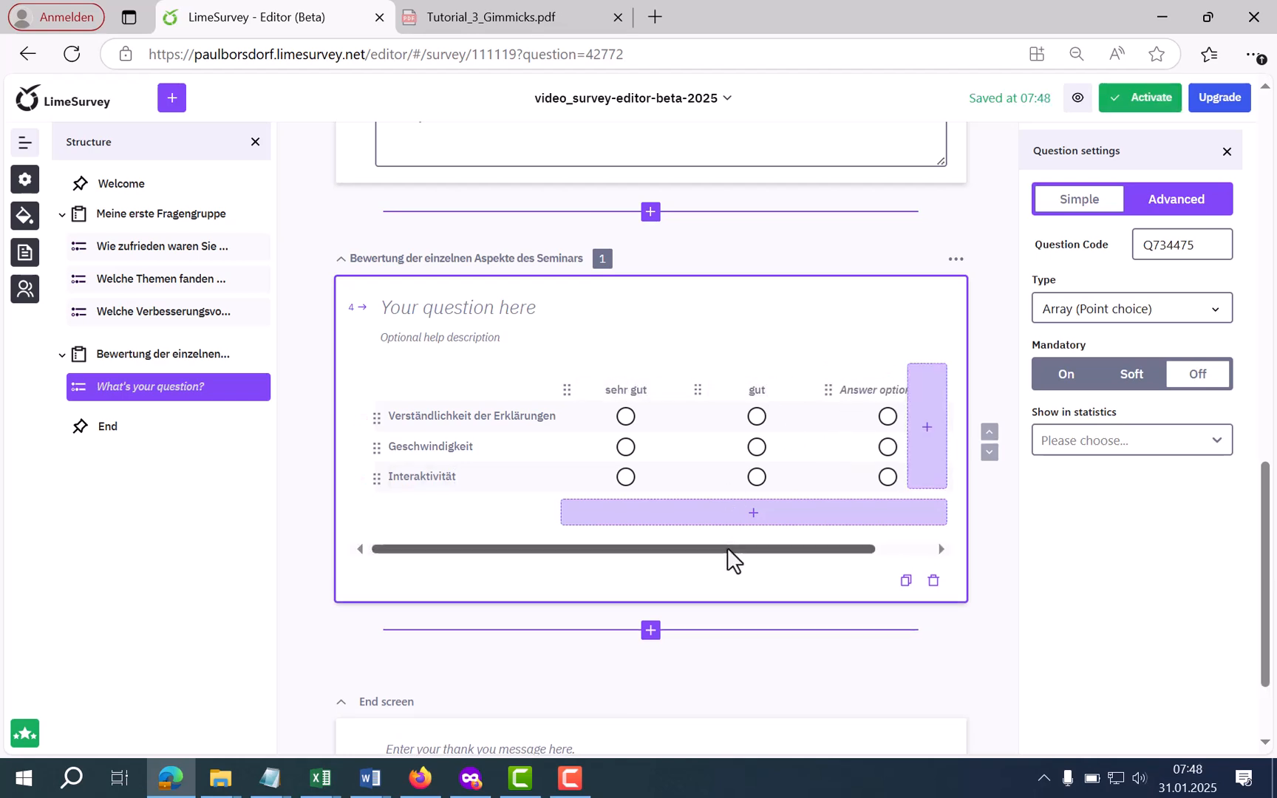
{"action": "left_click", "coordinate": [836, 388]}
{"action": "type", "text": "befriedigend"}
{"action": "left_click", "coordinate": [927, 456]}
{"action": "left_click", "coordinate": [817, 390]}
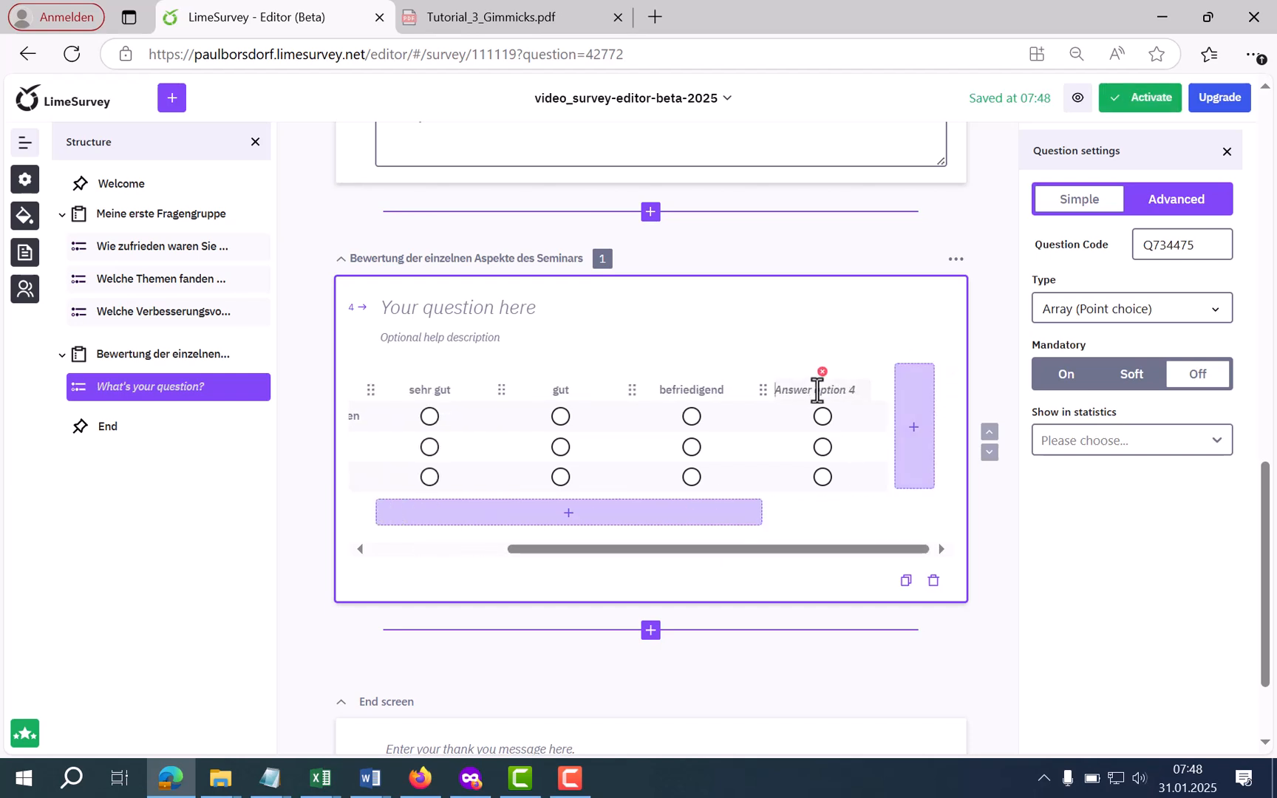
{"action": "type", "text": "ausreichend"}
{"action": "left_click", "coordinate": [915, 436]}
{"action": "left_click", "coordinate": [828, 388]}
{"action": "type", "text": "mangelhaft"}
Step: Set the array question's text to "Bitte bewerten Sie diese Aspekte des Seminars:" and its question code to Q4
{"action": "left_click_drag", "start_coordinate": [672, 549], "coordinate": [475, 292]}
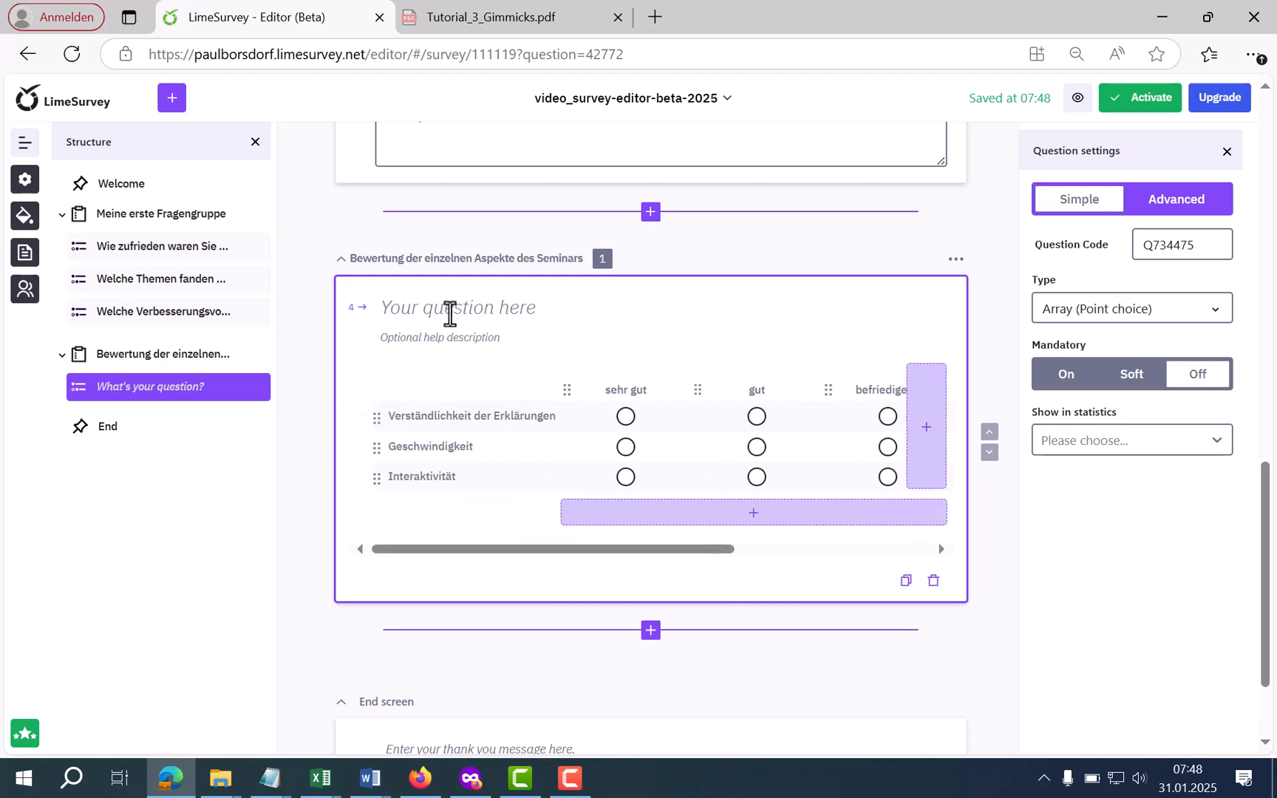
{"action": "left_click", "coordinate": [450, 316]}
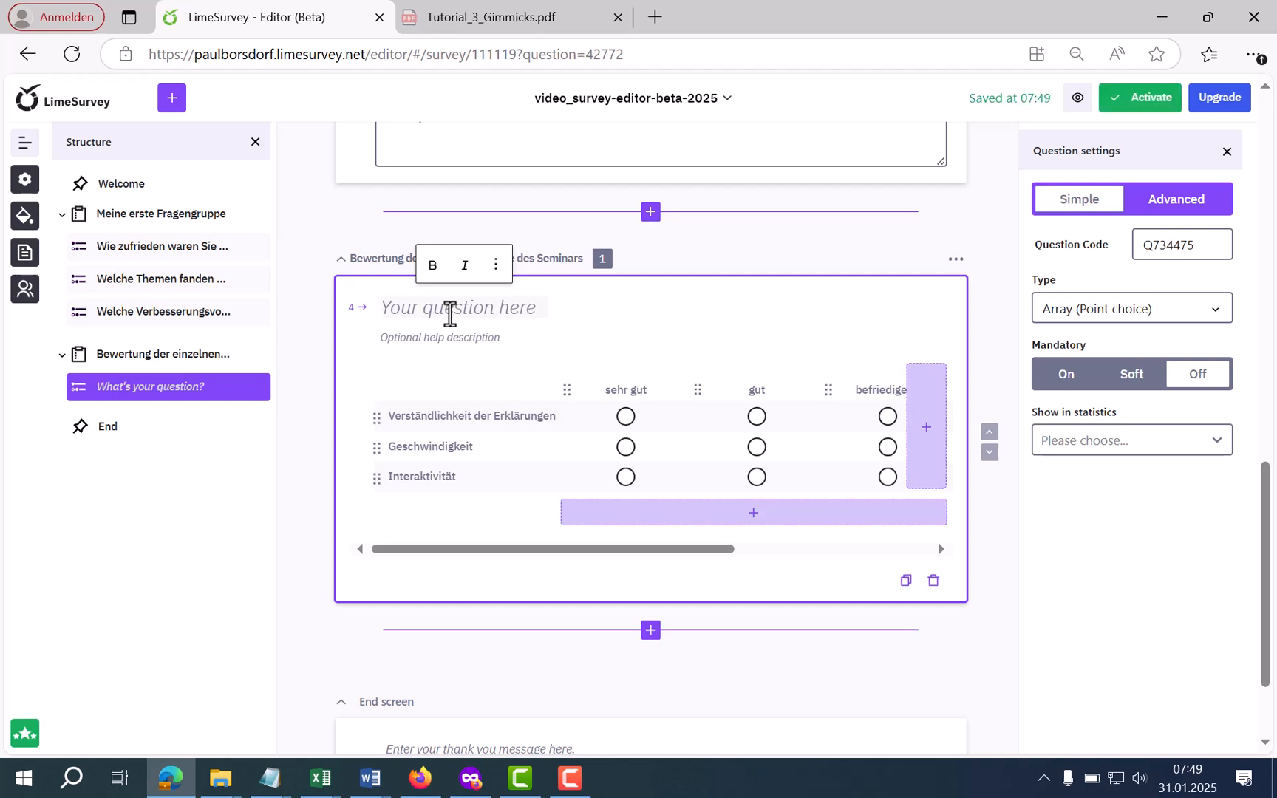
{"action": "type", "text": "Bitte"}
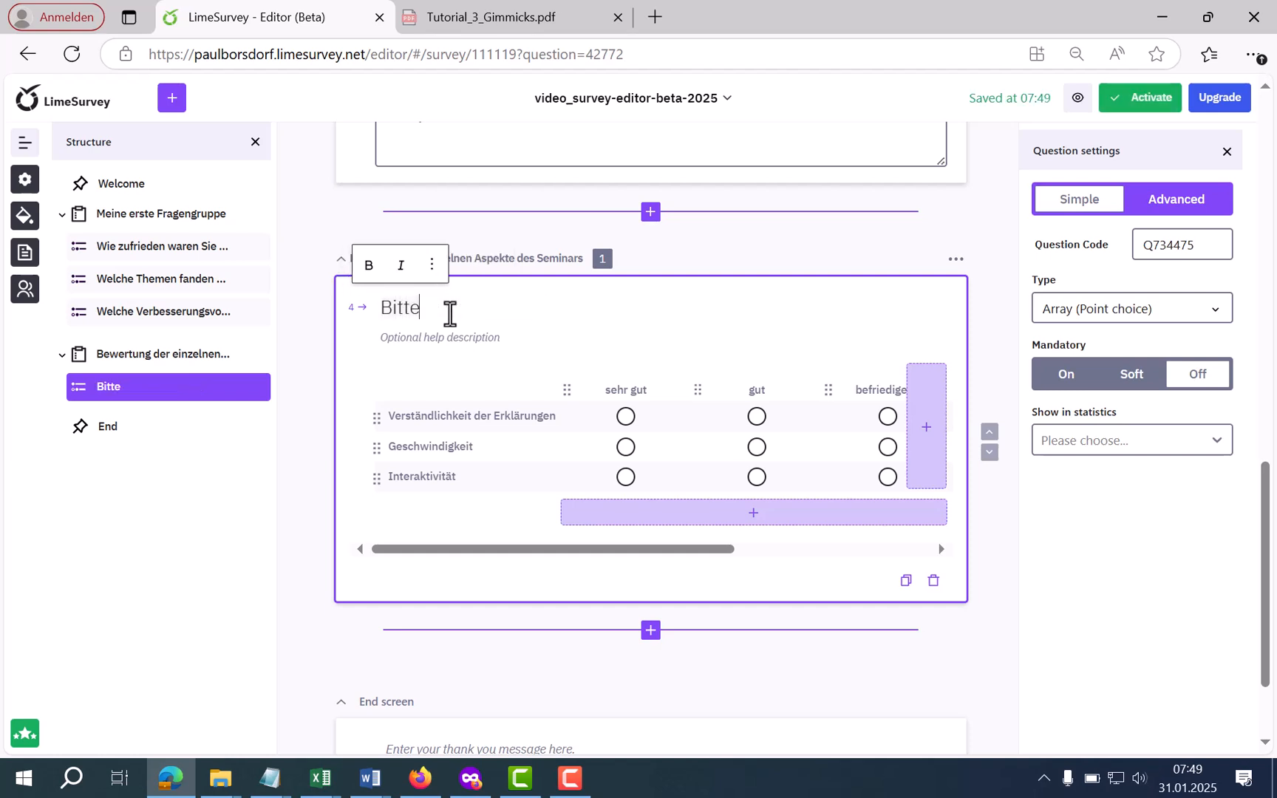
{"action": "type", "text": " be"}
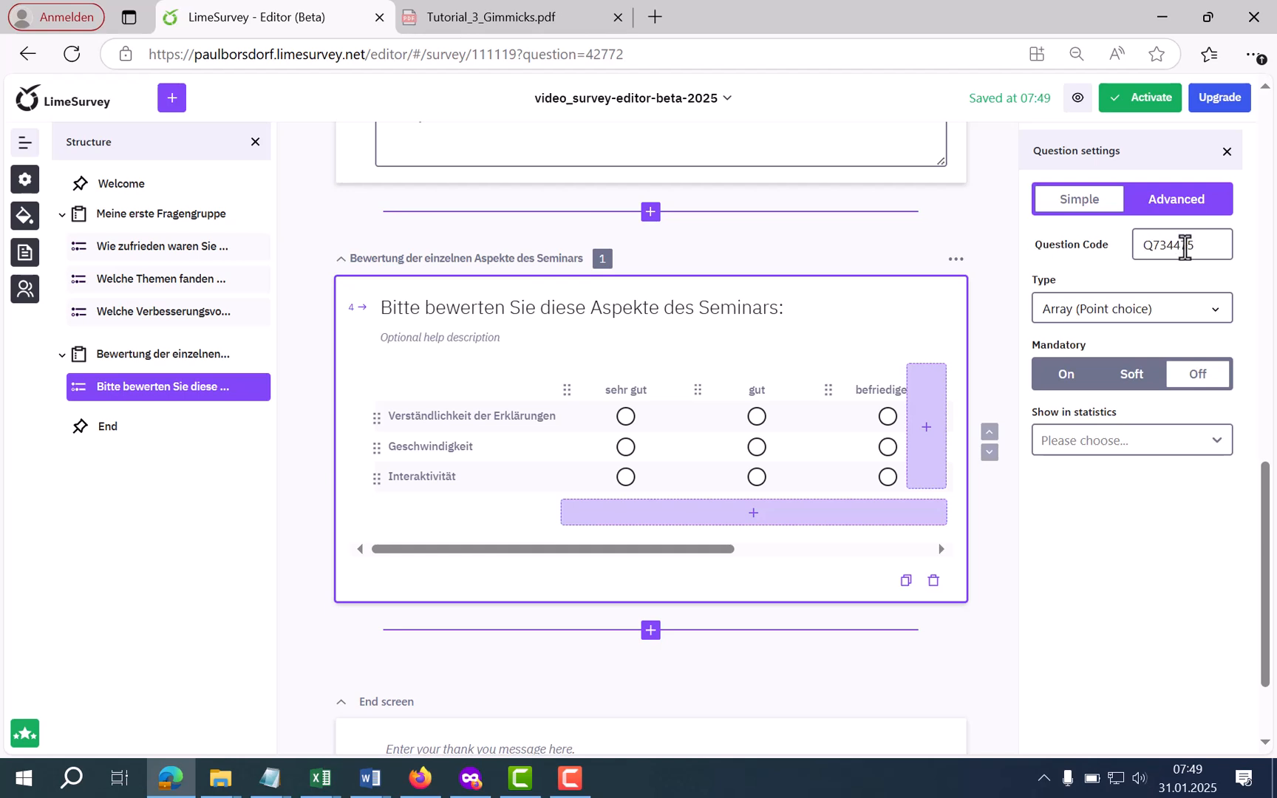
{"action": "left_click_drag", "start_coordinate": [1201, 246], "coordinate": [1154, 253]}
{"action": "type", "text": "4"}
Step: Look through the question types available for the array question without changing its type
{"action": "left_click", "coordinate": [1070, 310]}
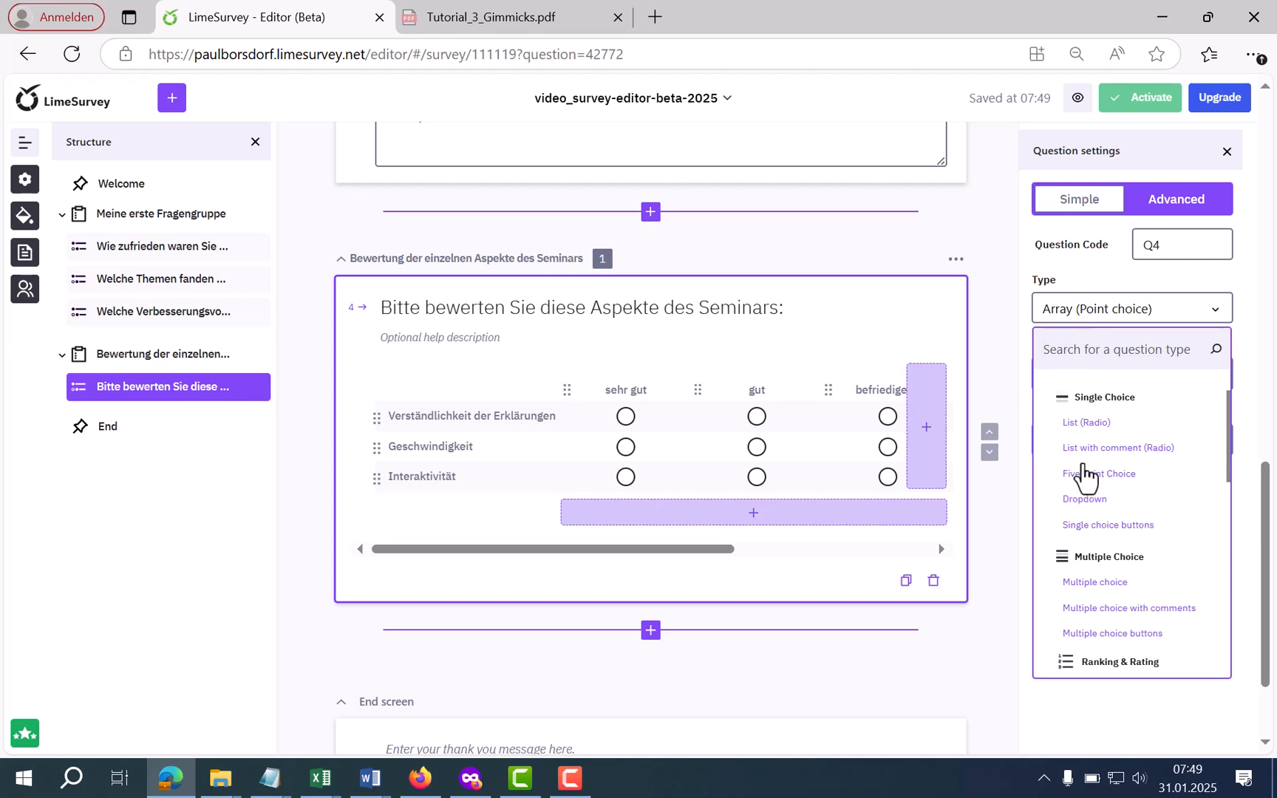
{"action": "scroll", "coordinate": [1183, 416], "scroll_direction": "down", "scroll_amount": 5}
{"action": "scroll", "coordinate": [1183, 416], "scroll_direction": "up", "scroll_amount": 5}
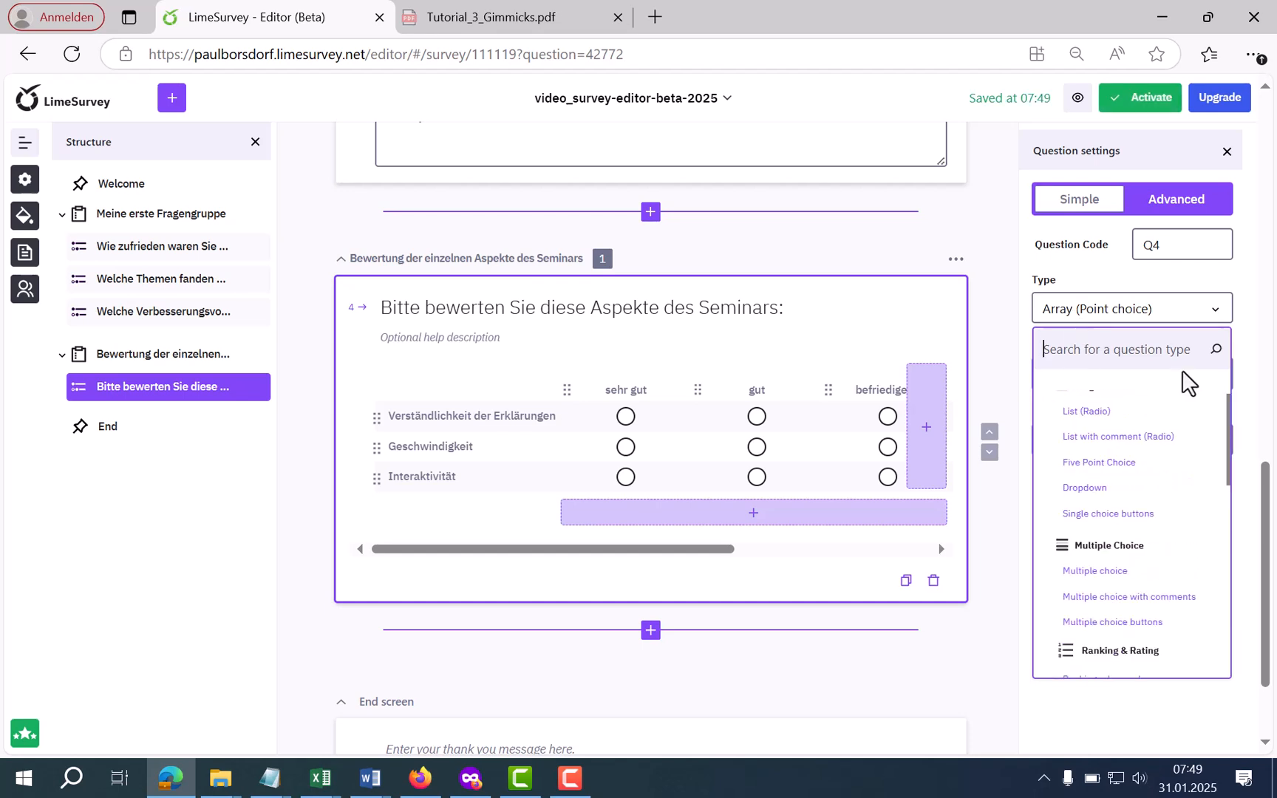
{"action": "left_click", "coordinate": [1247, 303]}
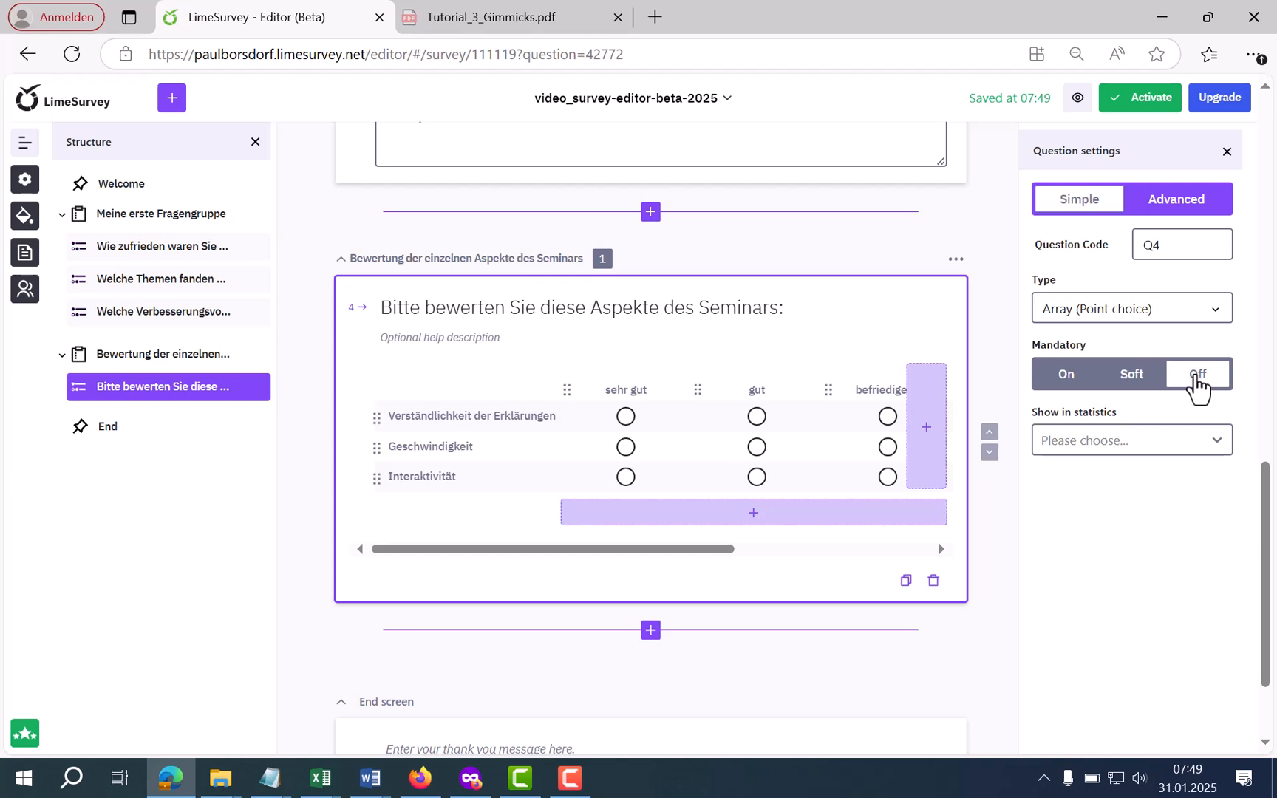
Step: Set the array question's mandatory option to Soft and switch its question settings to the advanced view
{"action": "left_click", "coordinate": [1063, 385]}
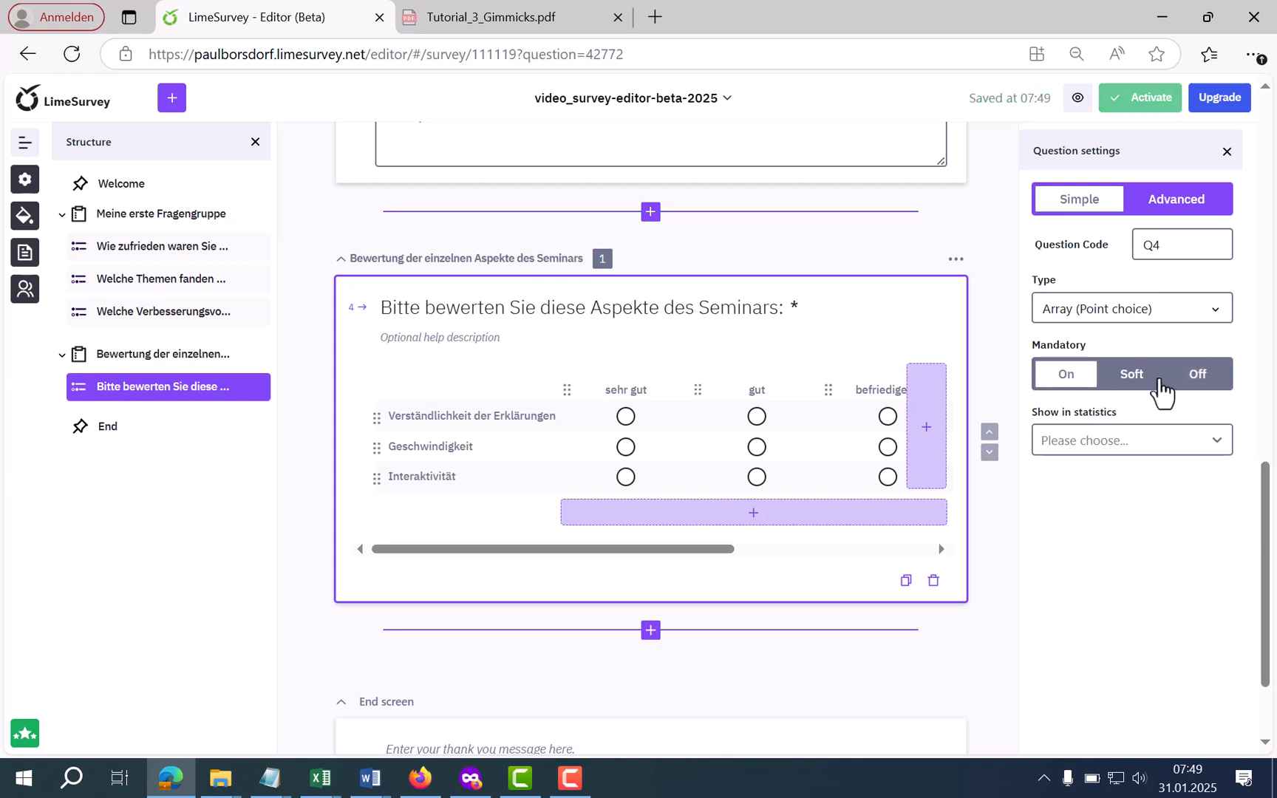
{"action": "left_click", "coordinate": [1135, 379]}
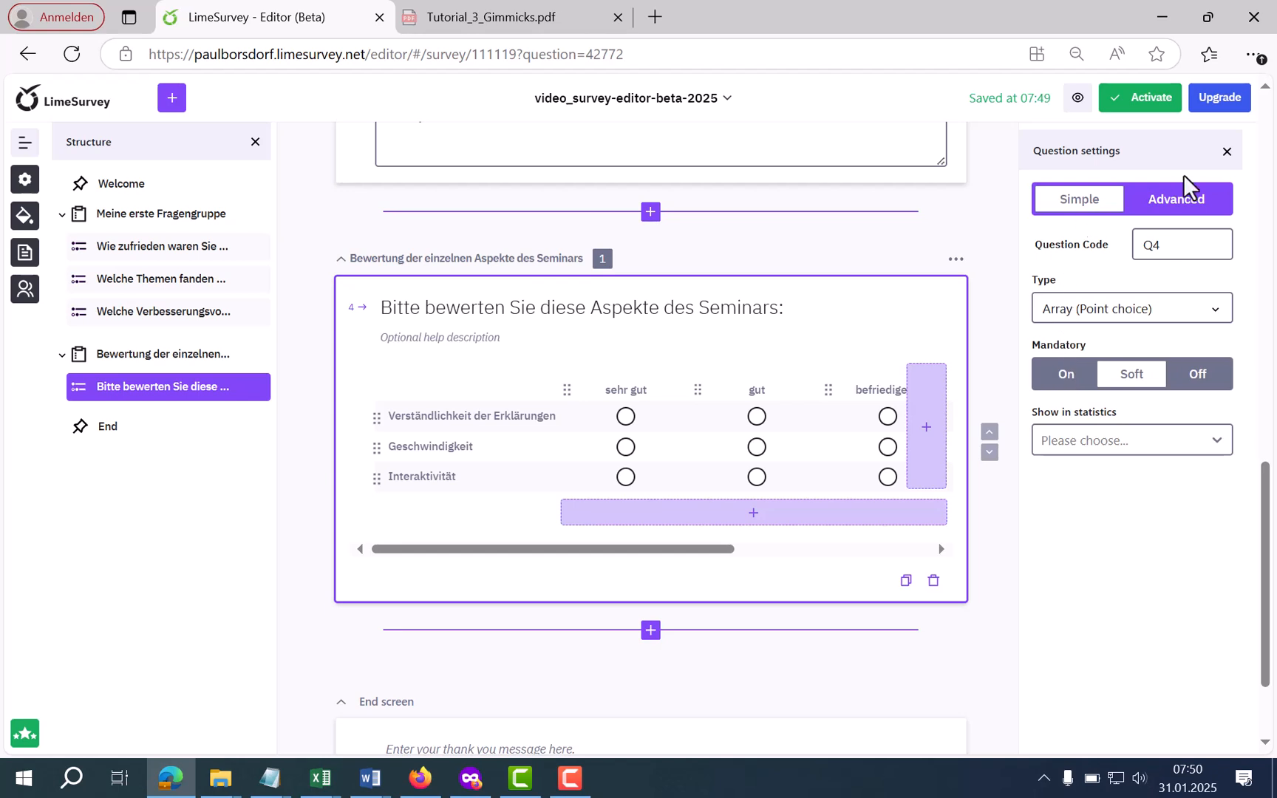
{"action": "left_click", "coordinate": [1199, 193]}
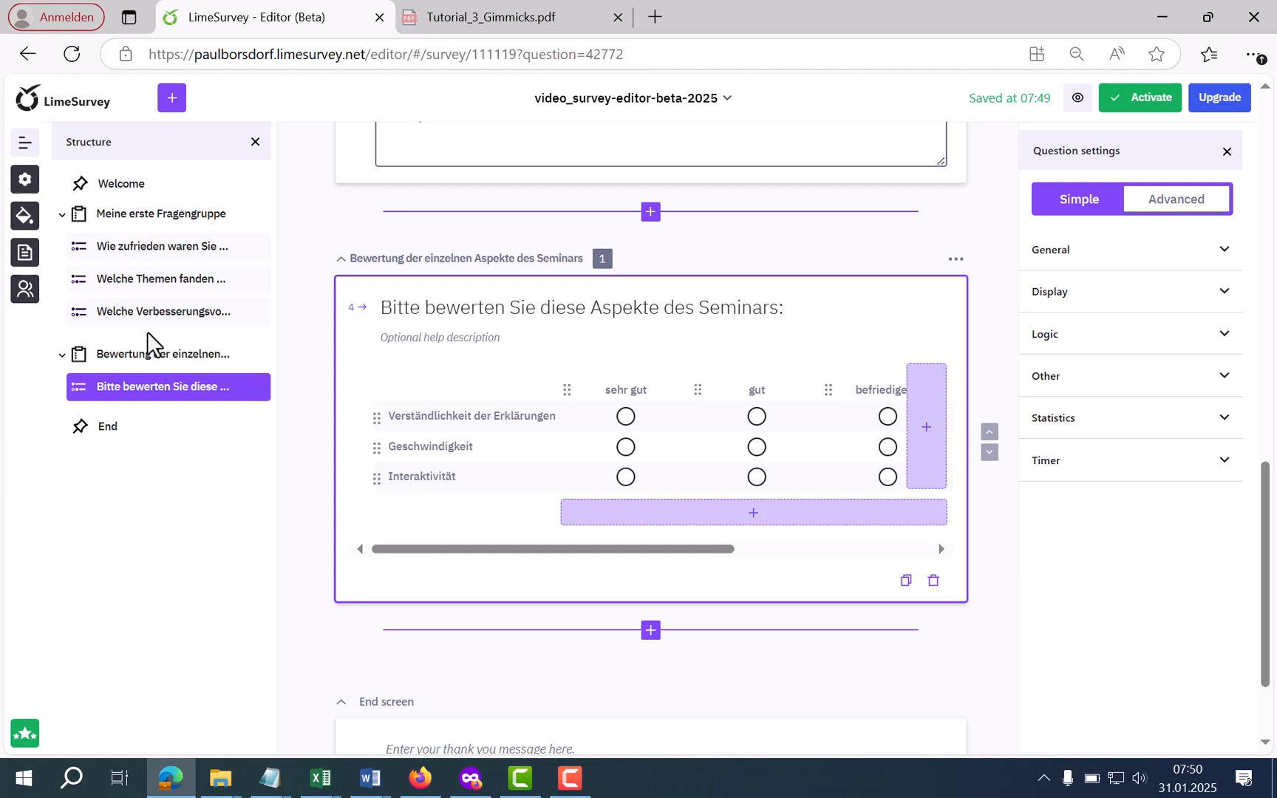
Step: Move the question "Welche Verbesserungsvorschläge haben Sie?" into the second question group and back to the end of the first group
{"action": "left_click_drag", "start_coordinate": [146, 305], "coordinate": [156, 413]}
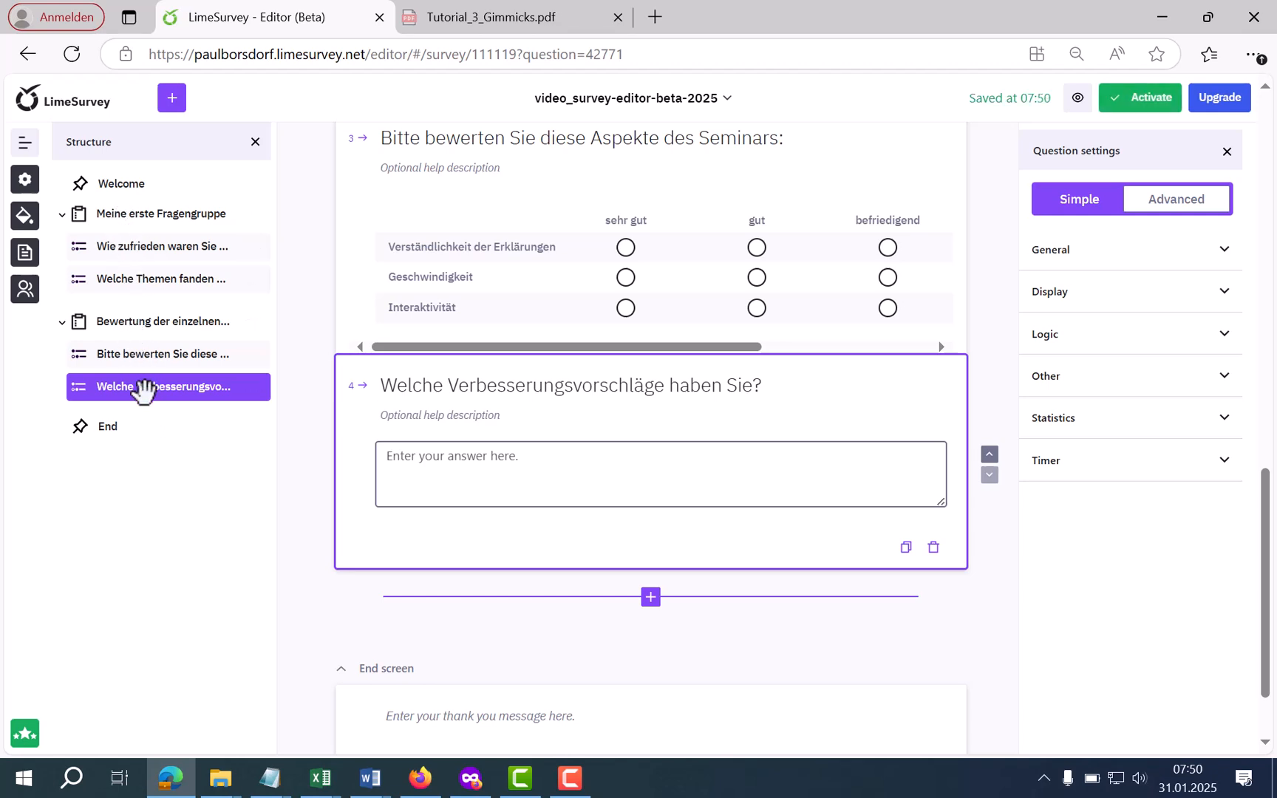
{"action": "left_click_drag", "start_coordinate": [144, 392], "coordinate": [139, 301]}
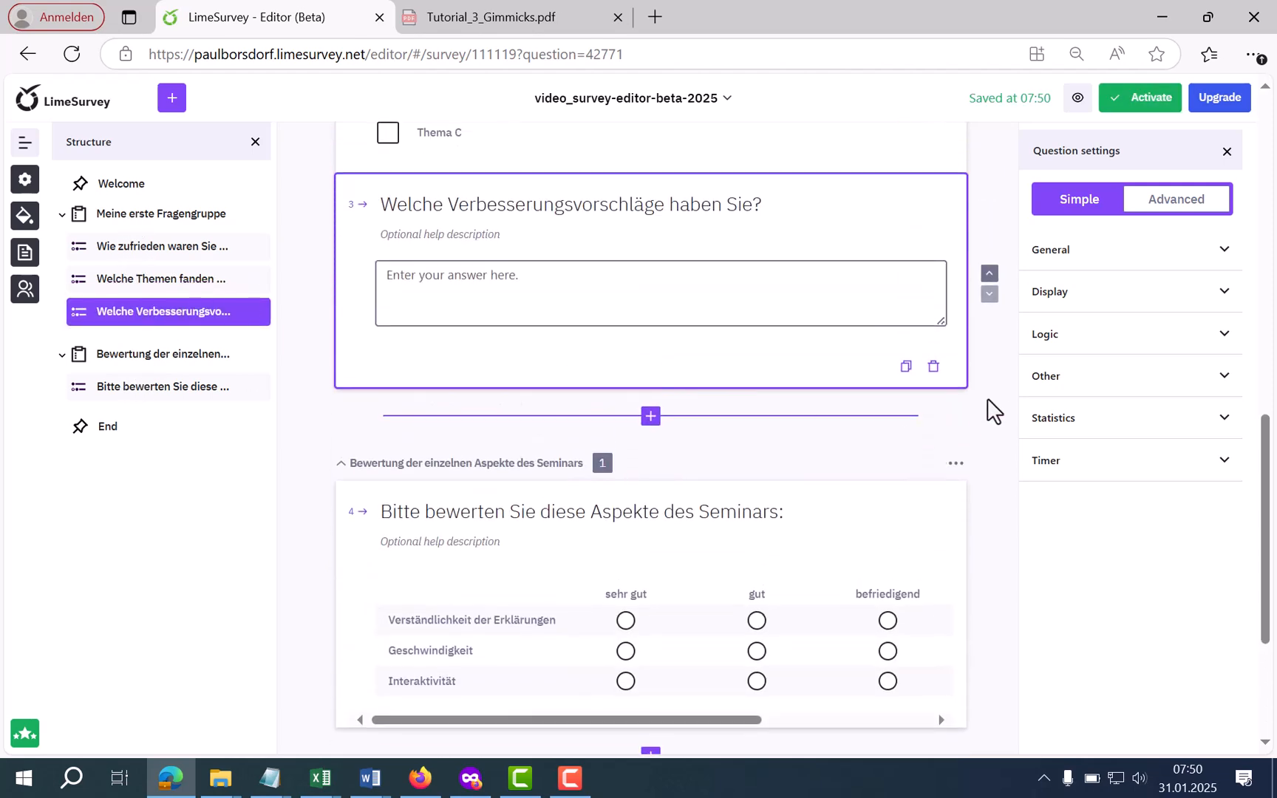
Step: Move the question "Welche Verbesserungsvorschläge haben Sie?" above the topics question and back below it
{"action": "scroll", "coordinate": [1001, 405], "scroll_direction": "up", "scroll_amount": 2}
{"action": "scroll", "coordinate": [995, 354], "scroll_direction": "up", "scroll_amount": 8}
{"action": "scroll", "coordinate": [873, 300], "scroll_direction": "down", "scroll_amount": 9}
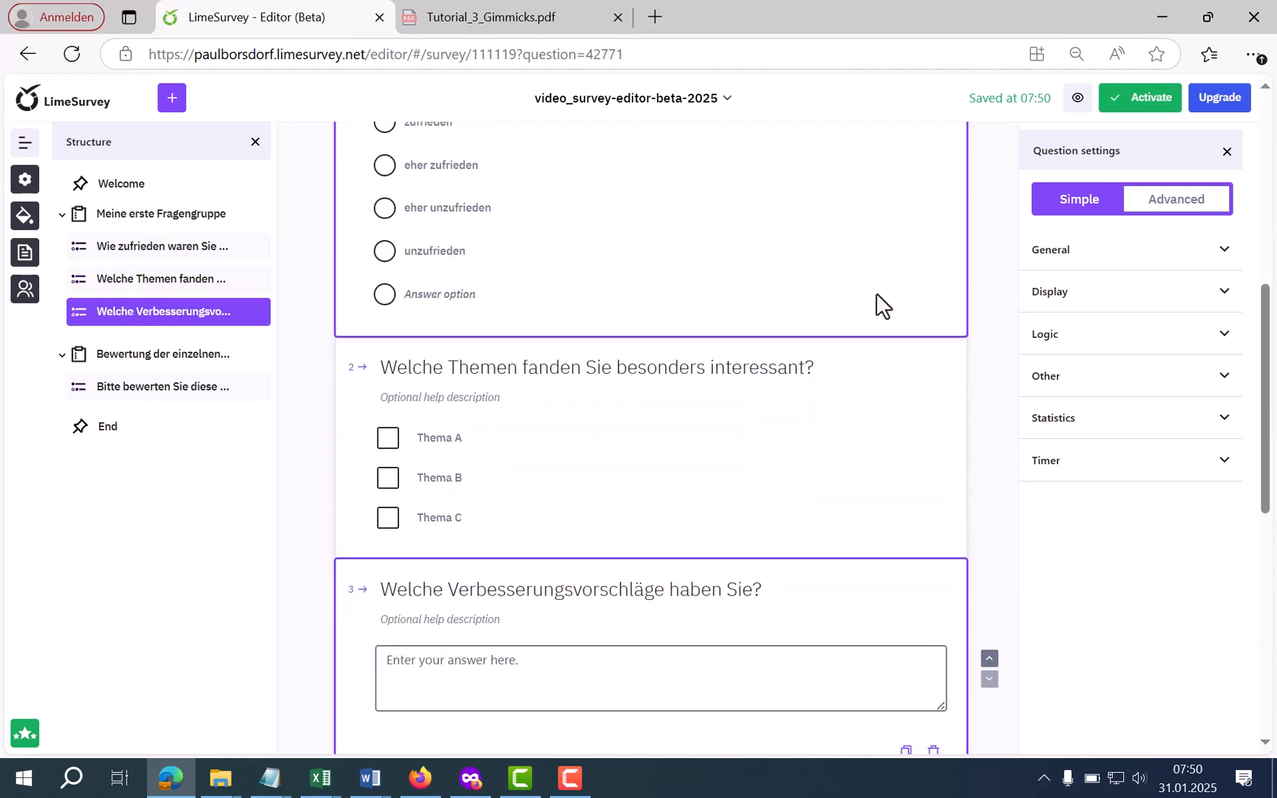
{"action": "scroll", "coordinate": [994, 355], "scroll_direction": "down", "scroll_amount": 1}
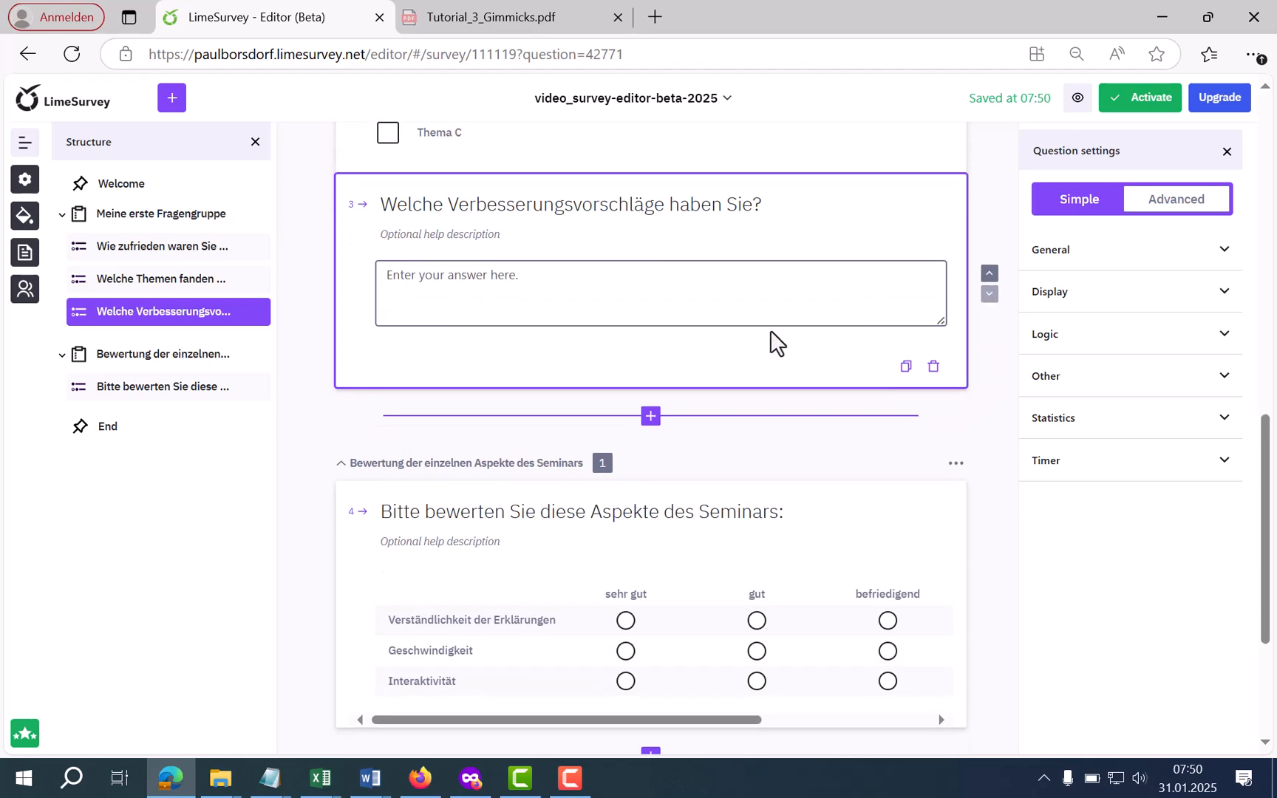
{"action": "scroll", "coordinate": [770, 344], "scroll_direction": "up", "scroll_amount": 10}
{"action": "scroll", "coordinate": [832, 364], "scroll_direction": "down", "scroll_amount": 3}
{"action": "scroll", "coordinate": [832, 365], "scroll_direction": "down", "scroll_amount": 6}
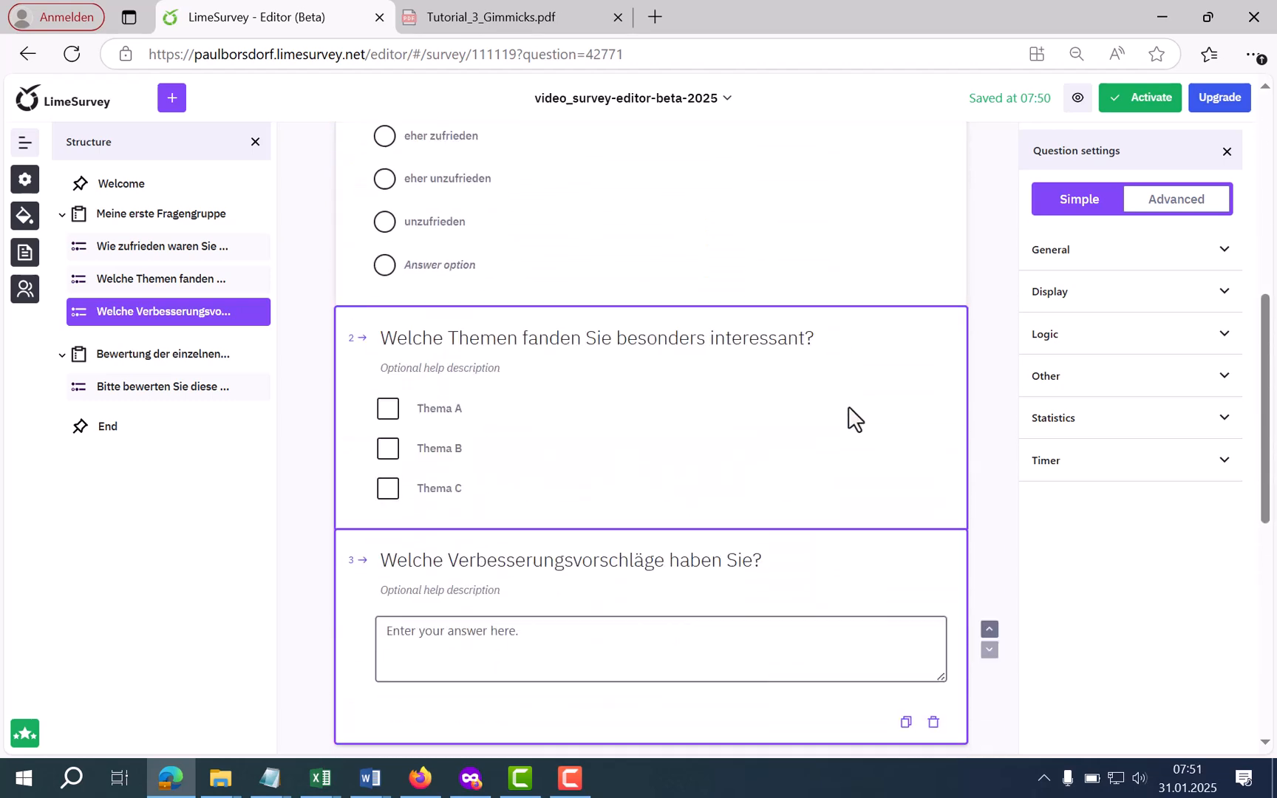
{"action": "left_click", "coordinate": [990, 476]}
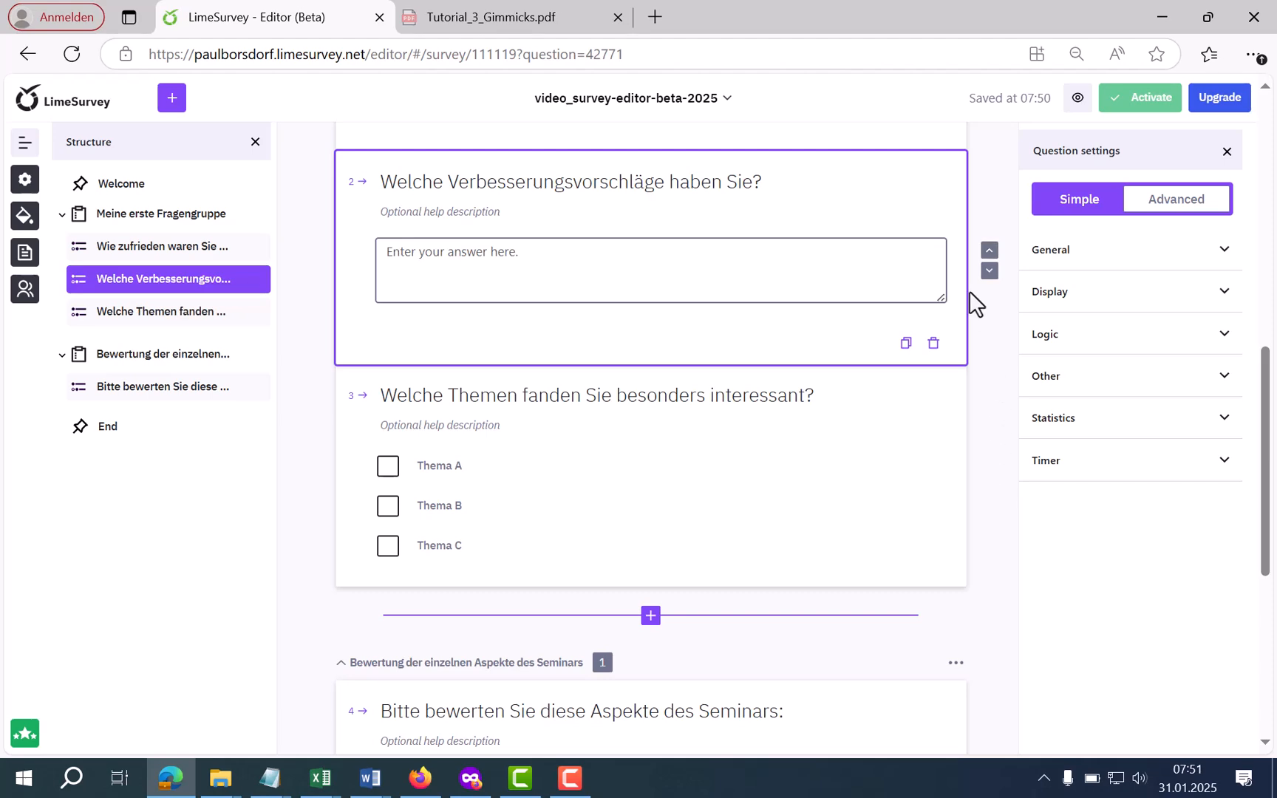
{"action": "left_click", "coordinate": [989, 270]}
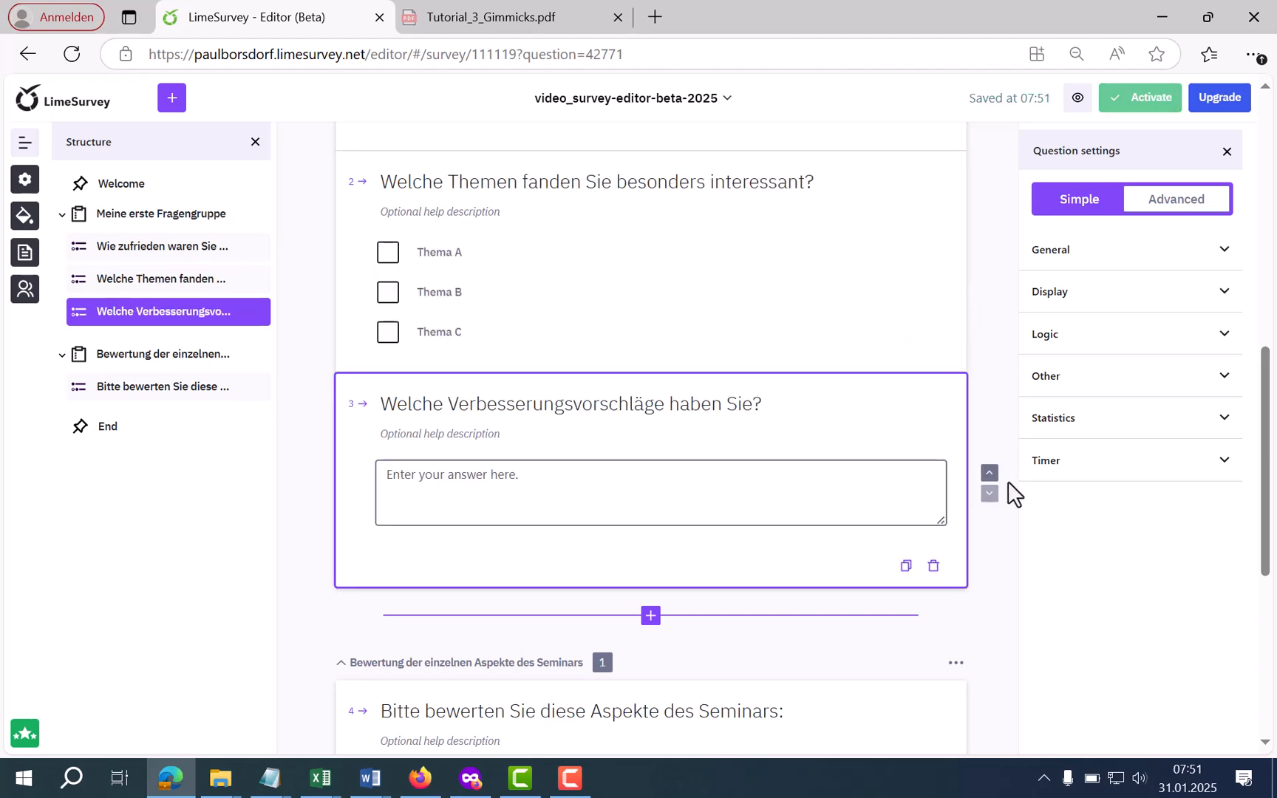
Step: Select the survey's end screen and view its URL description and end URL settings
{"action": "scroll", "coordinate": [826, 519], "scroll_direction": "down", "scroll_amount": 4}
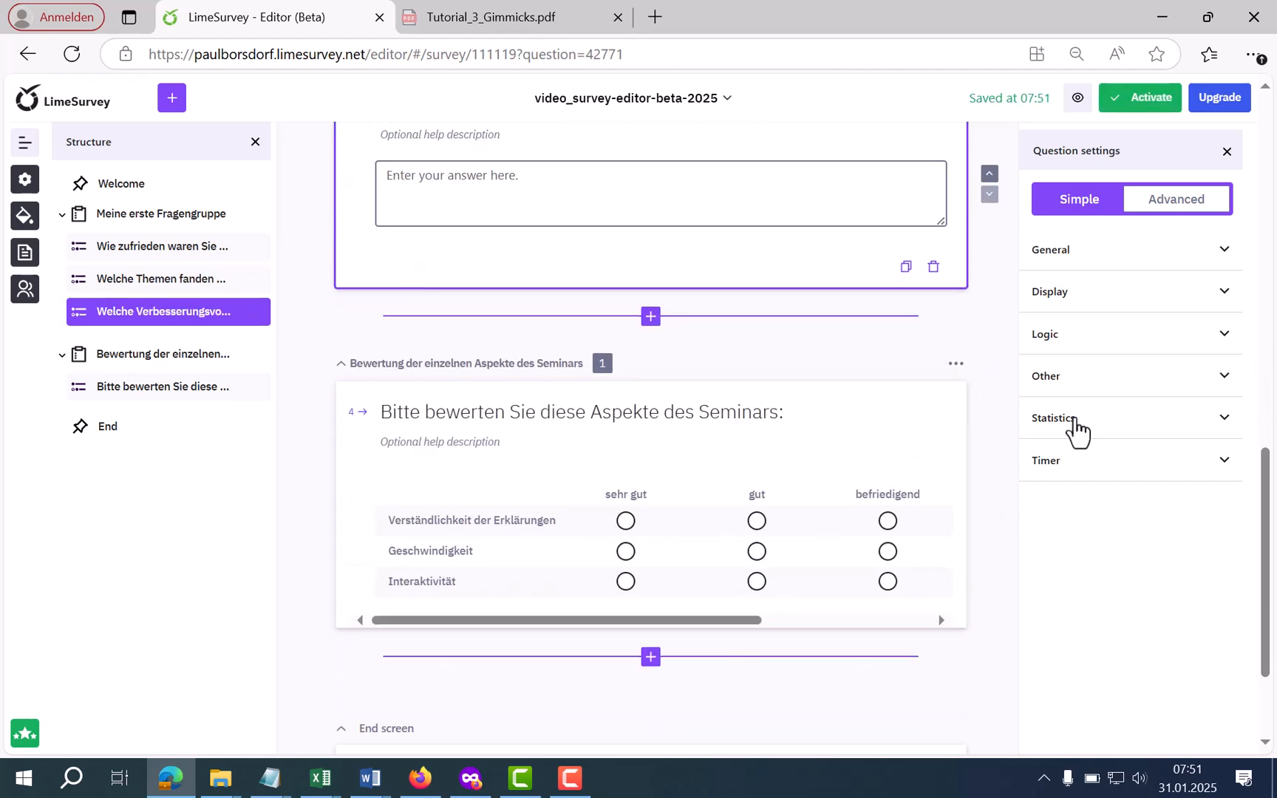
{"action": "scroll", "coordinate": [973, 347], "scroll_direction": "down", "scroll_amount": 2}
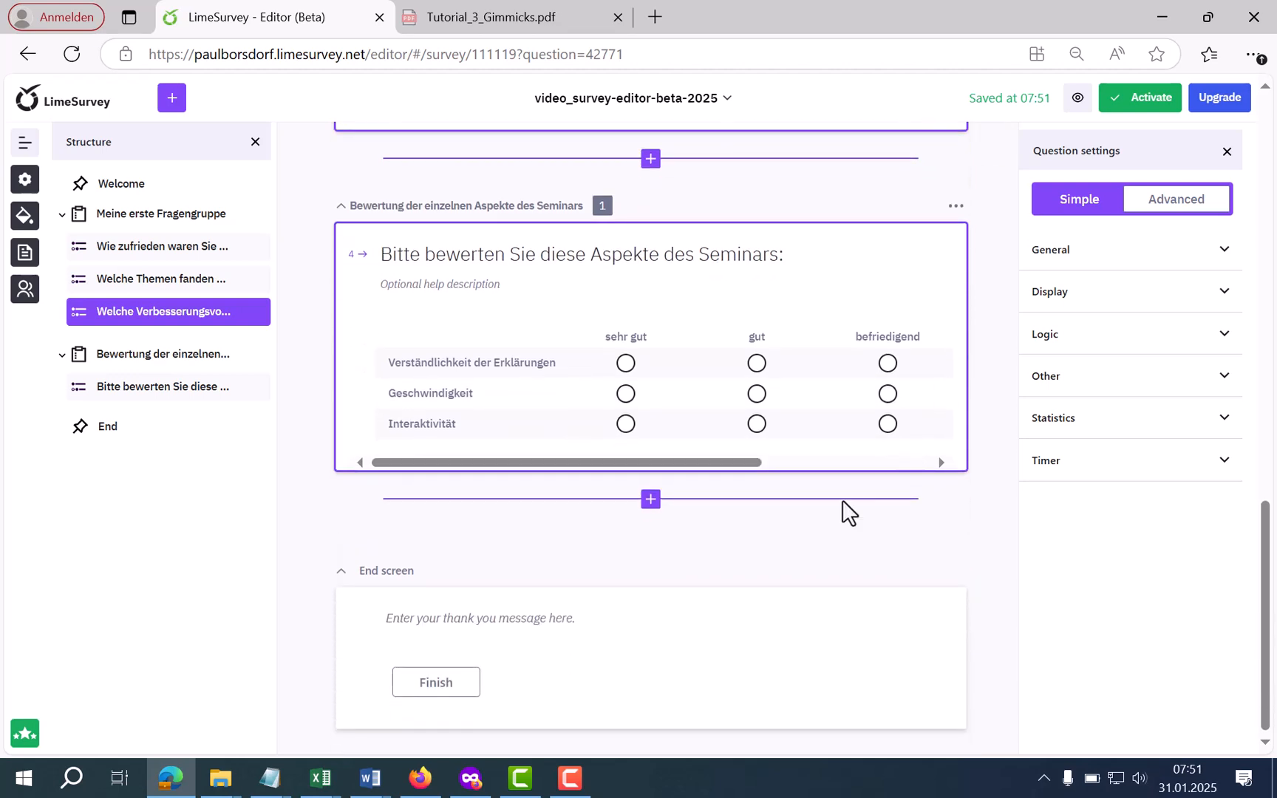
{"action": "left_click", "coordinate": [414, 621]}
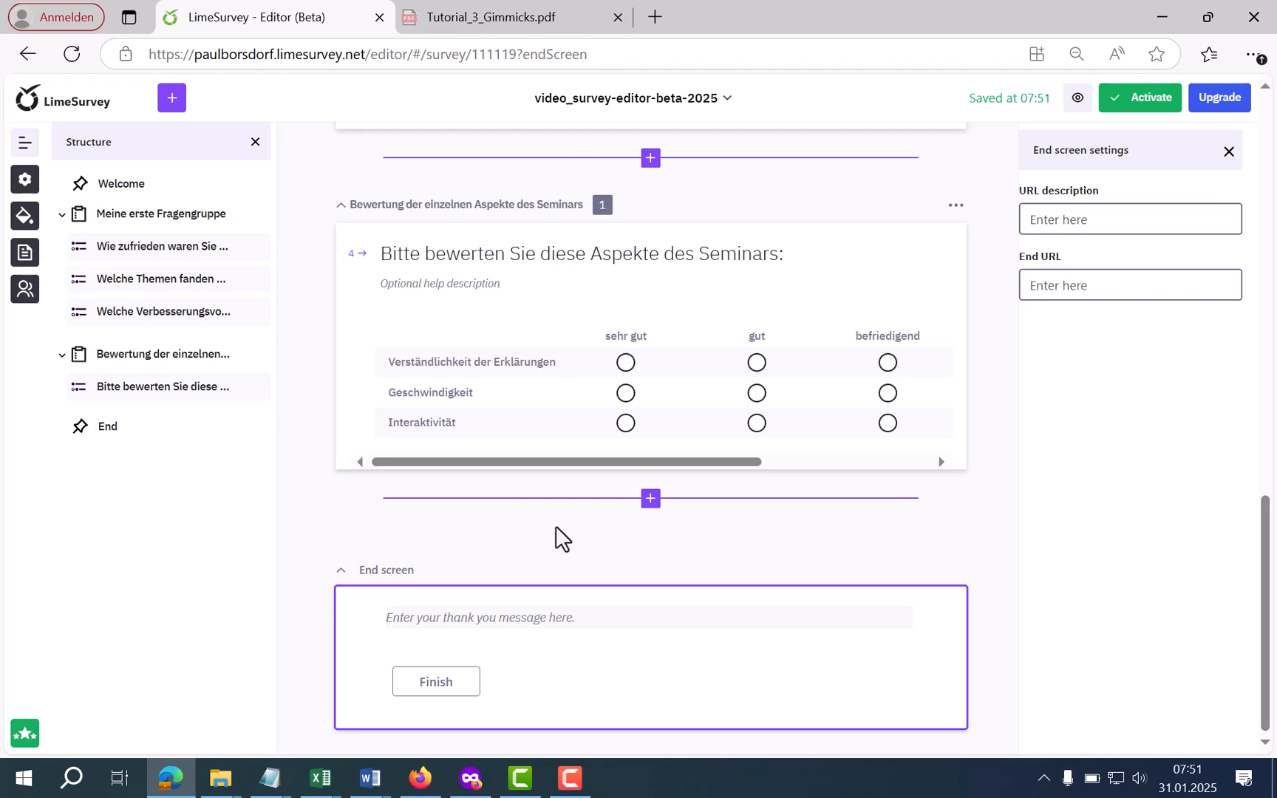
Step: Preview the survey, examine the title, description, welcome text and question count on the start page, and continue to the first question group
{"action": "scroll", "coordinate": [812, 562], "scroll_direction": "up", "scroll_amount": 10}
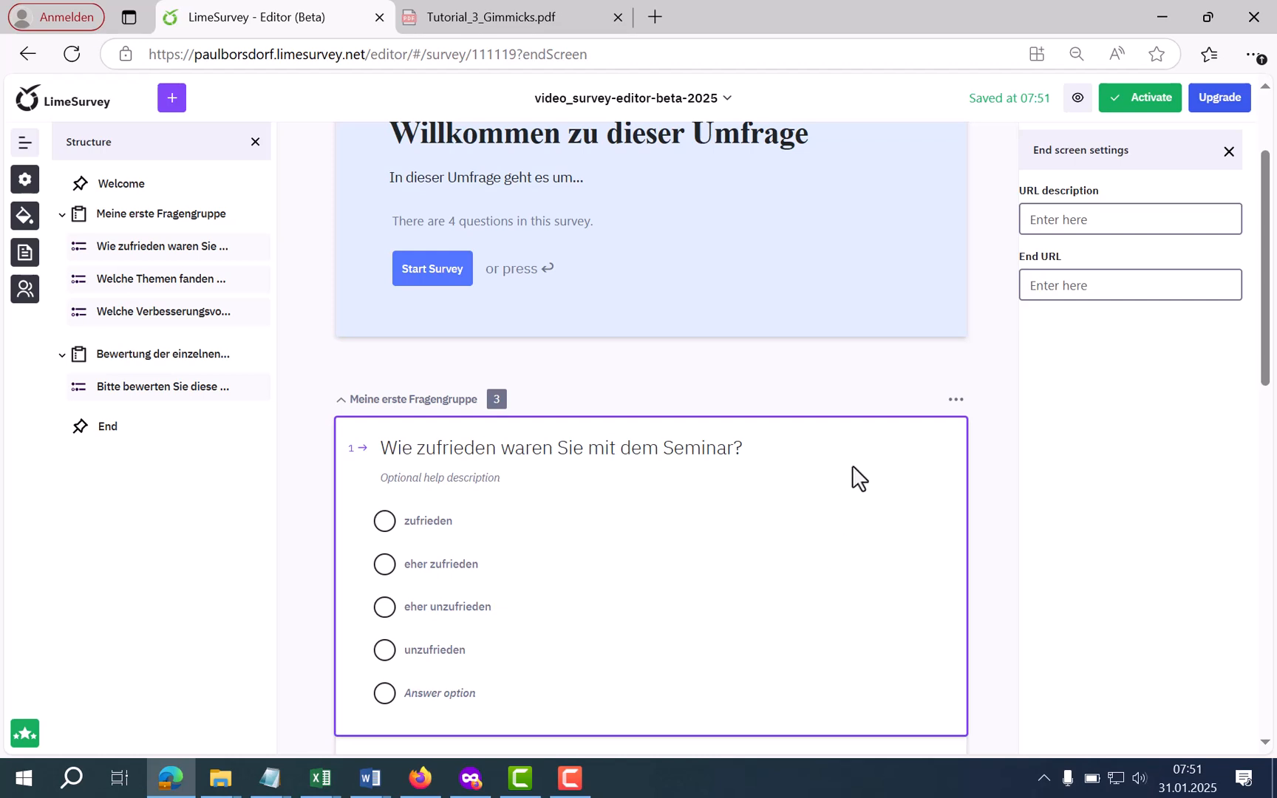
{"action": "left_click", "coordinate": [1078, 100]}
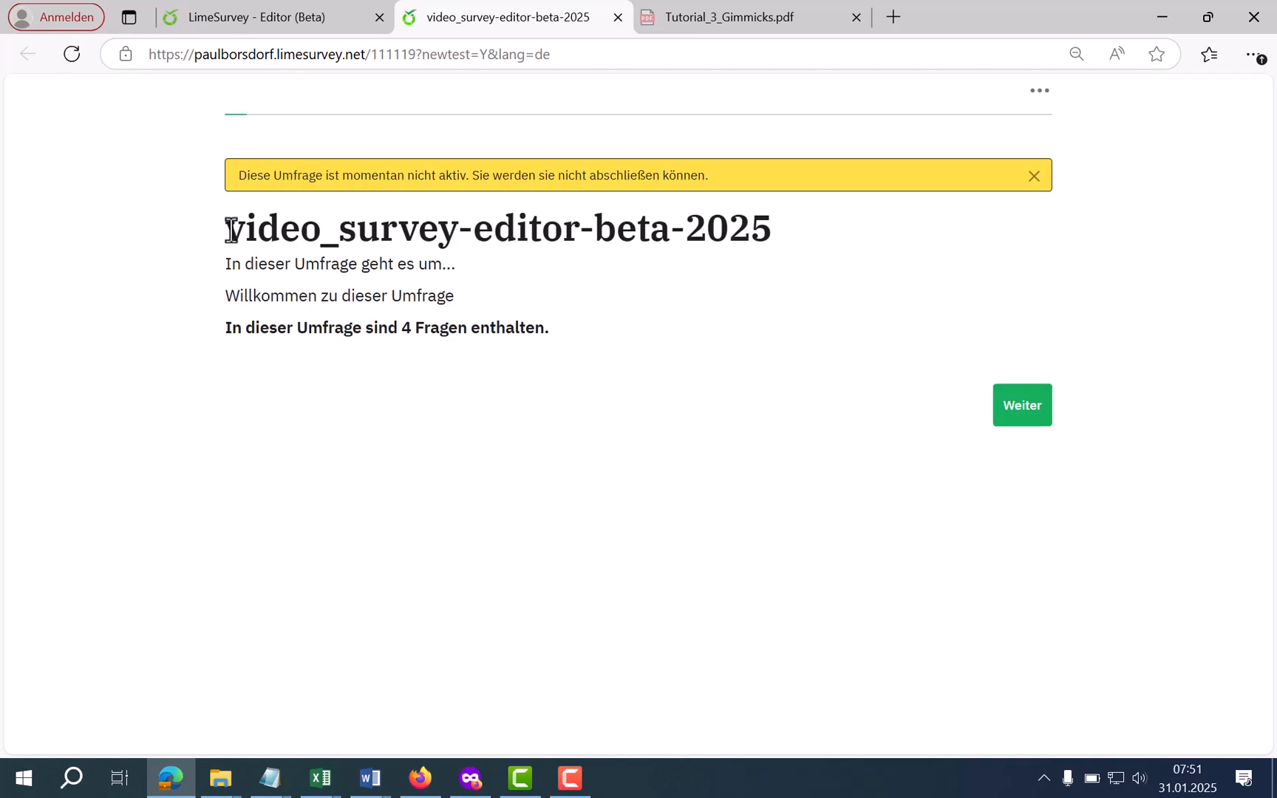
{"action": "left_click_drag", "start_coordinate": [227, 230], "coordinate": [768, 239]}
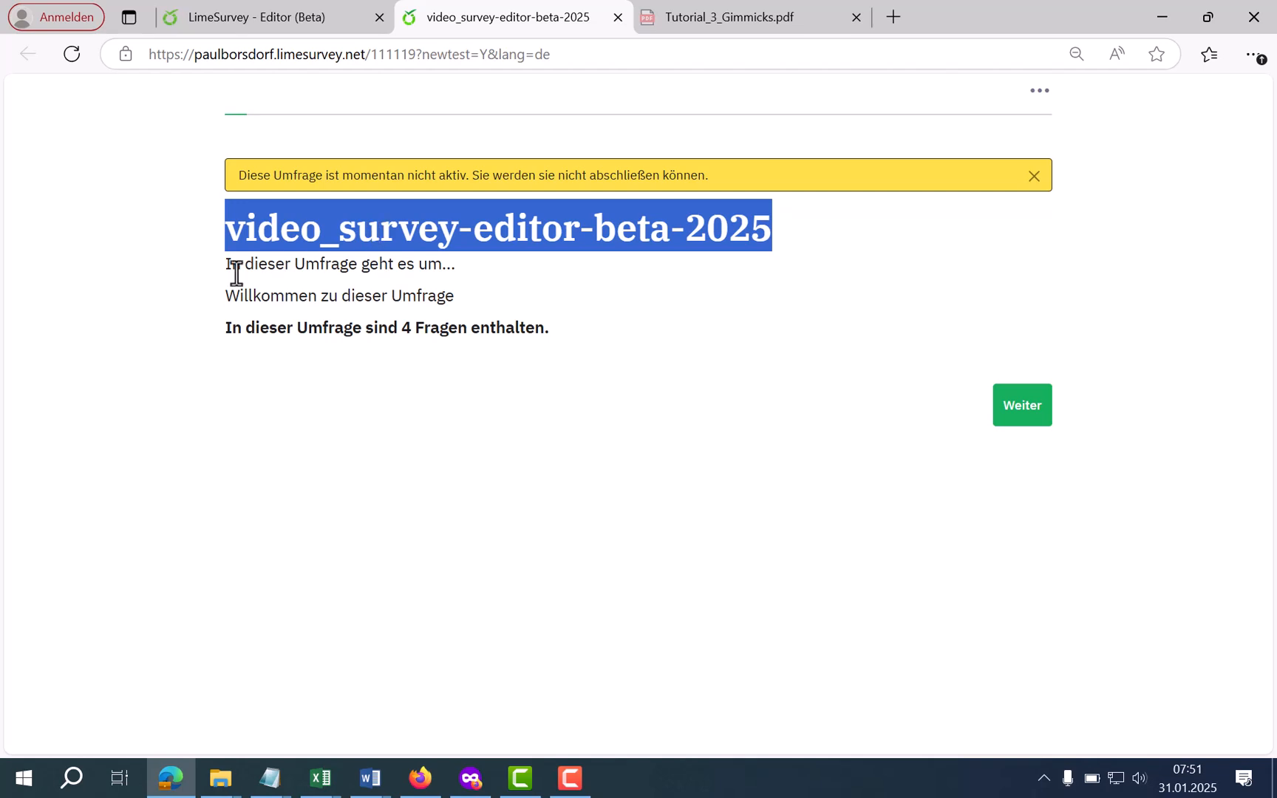
{"action": "left_click_drag", "start_coordinate": [227, 266], "coordinate": [453, 268]}
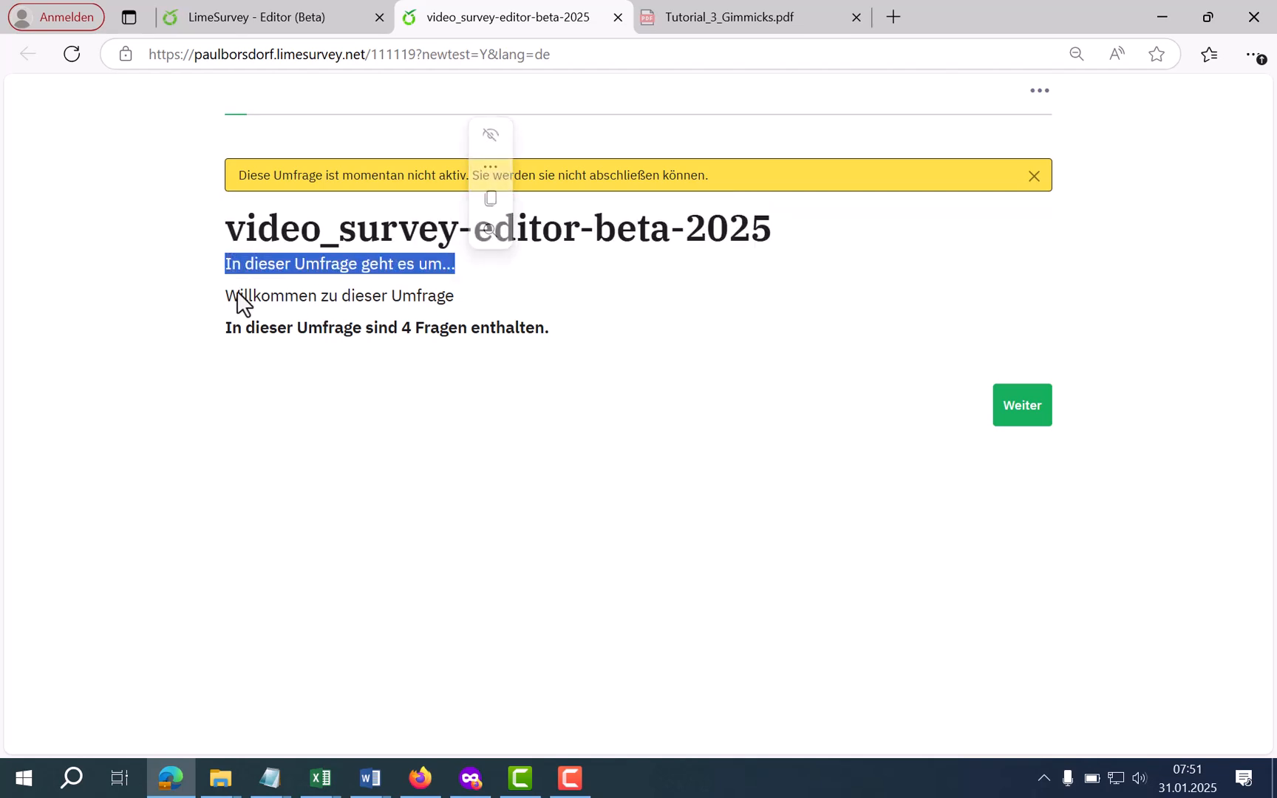
{"action": "left_click_drag", "start_coordinate": [227, 296], "coordinate": [484, 294]}
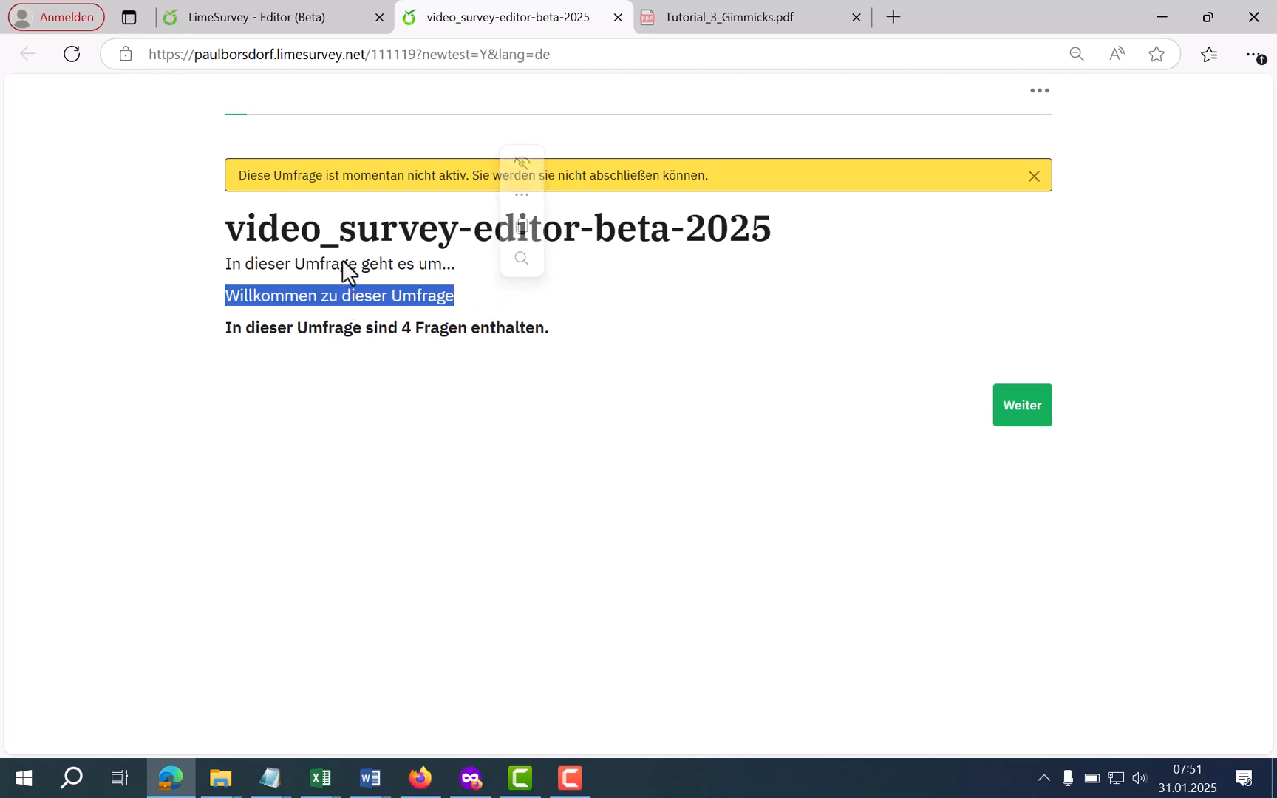
{"action": "left_click_drag", "start_coordinate": [231, 328], "coordinate": [542, 348]}
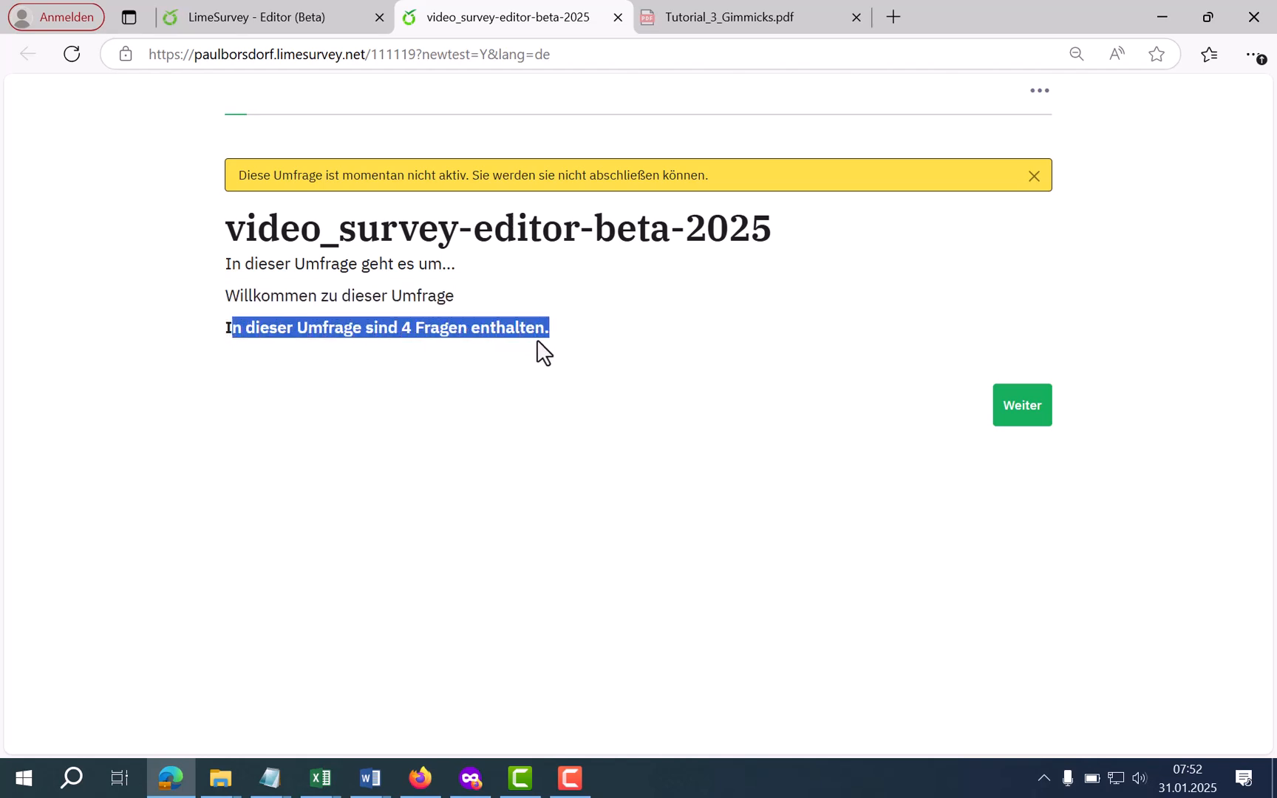
{"action": "left_click", "coordinate": [1023, 406]}
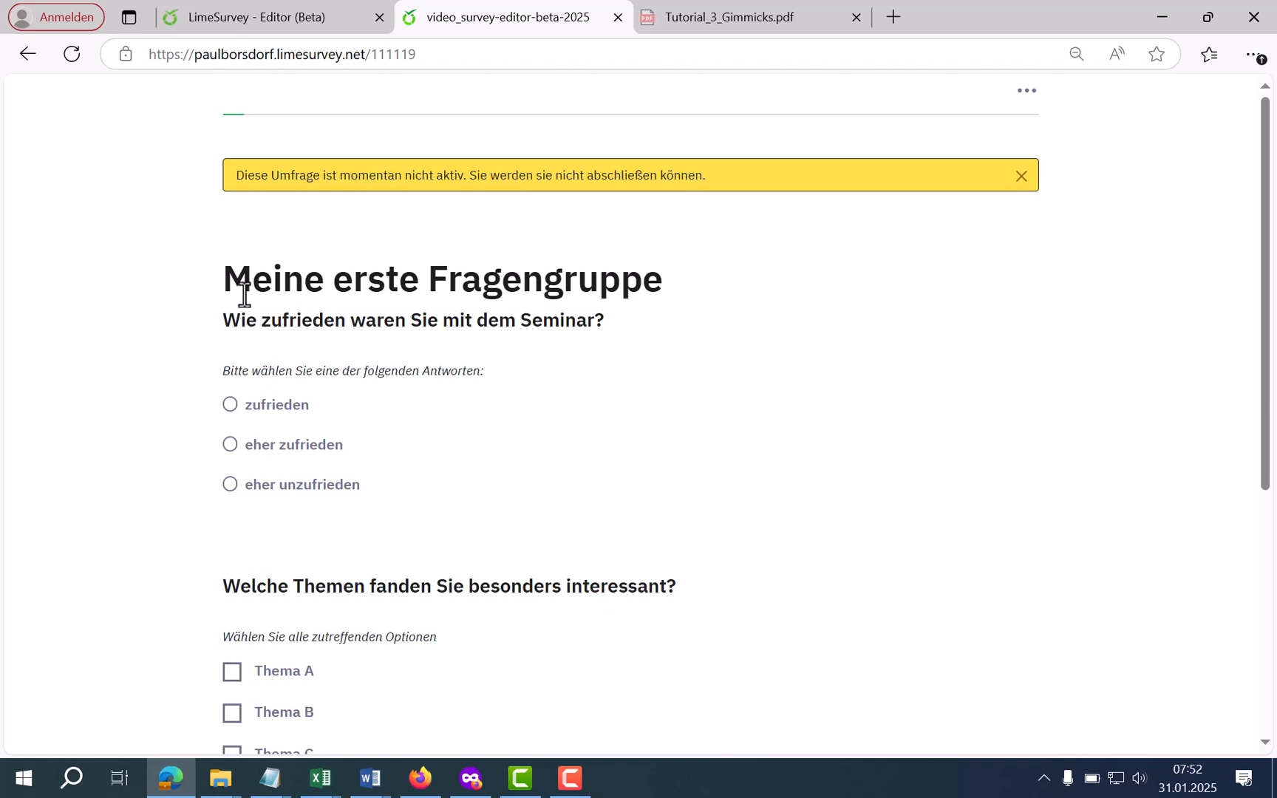
Step: Review the first question group in the preview, answer the satisfaction question with "zufrieden" and select Thema A and Thema B as interesting topics
{"action": "left_click_drag", "start_coordinate": [226, 278], "coordinate": [670, 295]}
{"action": "scroll", "coordinate": [587, 395], "scroll_direction": "down", "scroll_amount": 1}
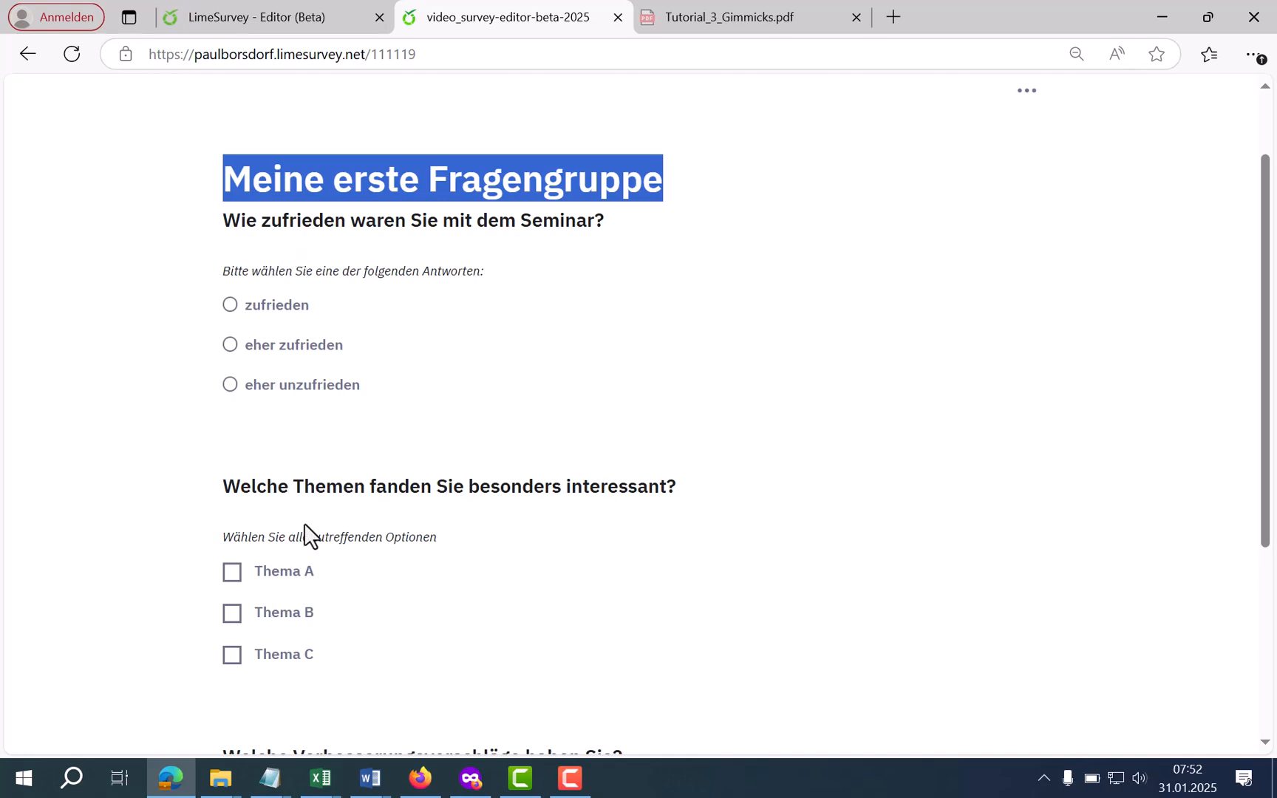
{"action": "scroll", "coordinate": [317, 550], "scroll_direction": "down", "scroll_amount": 3}
{"action": "scroll", "coordinate": [244, 367], "scroll_direction": "up", "scroll_amount": 4}
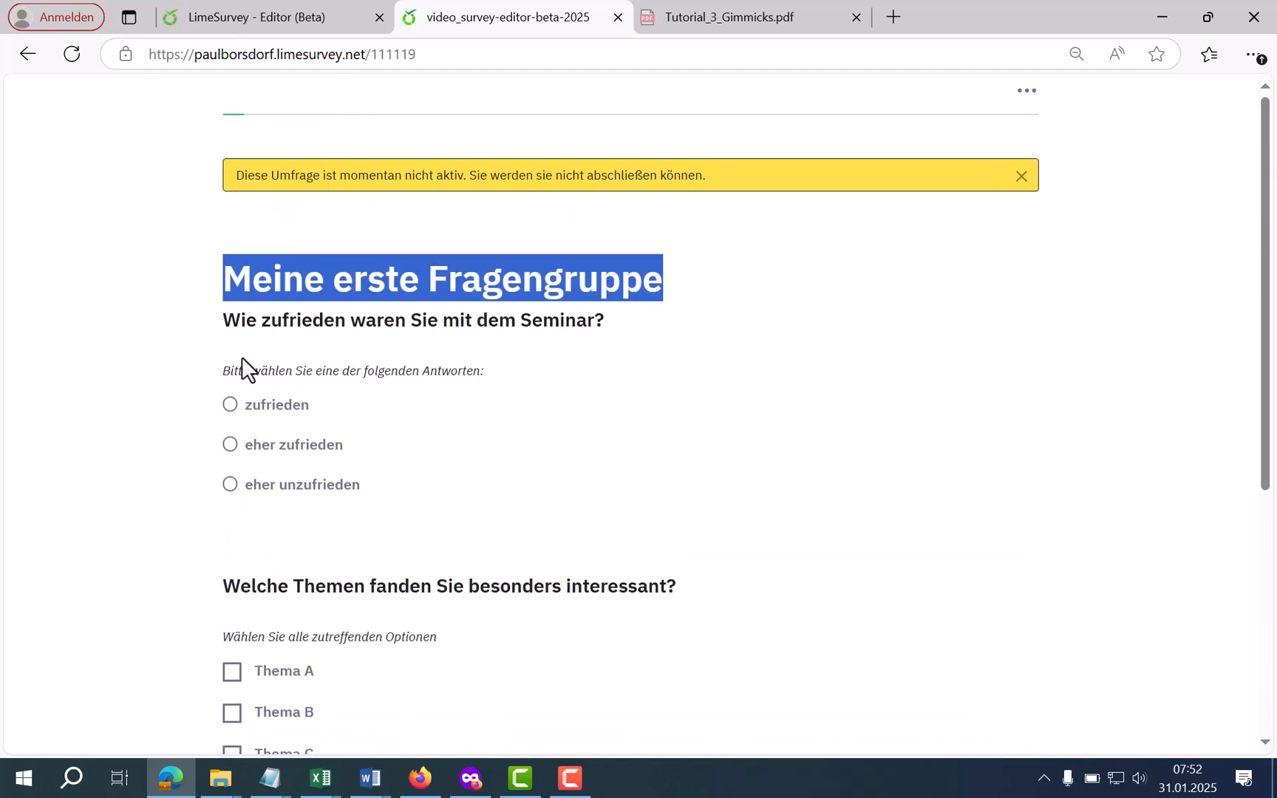
{"action": "left_click", "coordinate": [230, 405]}
{"action": "scroll", "coordinate": [428, 370], "scroll_direction": "down", "scroll_amount": 2}
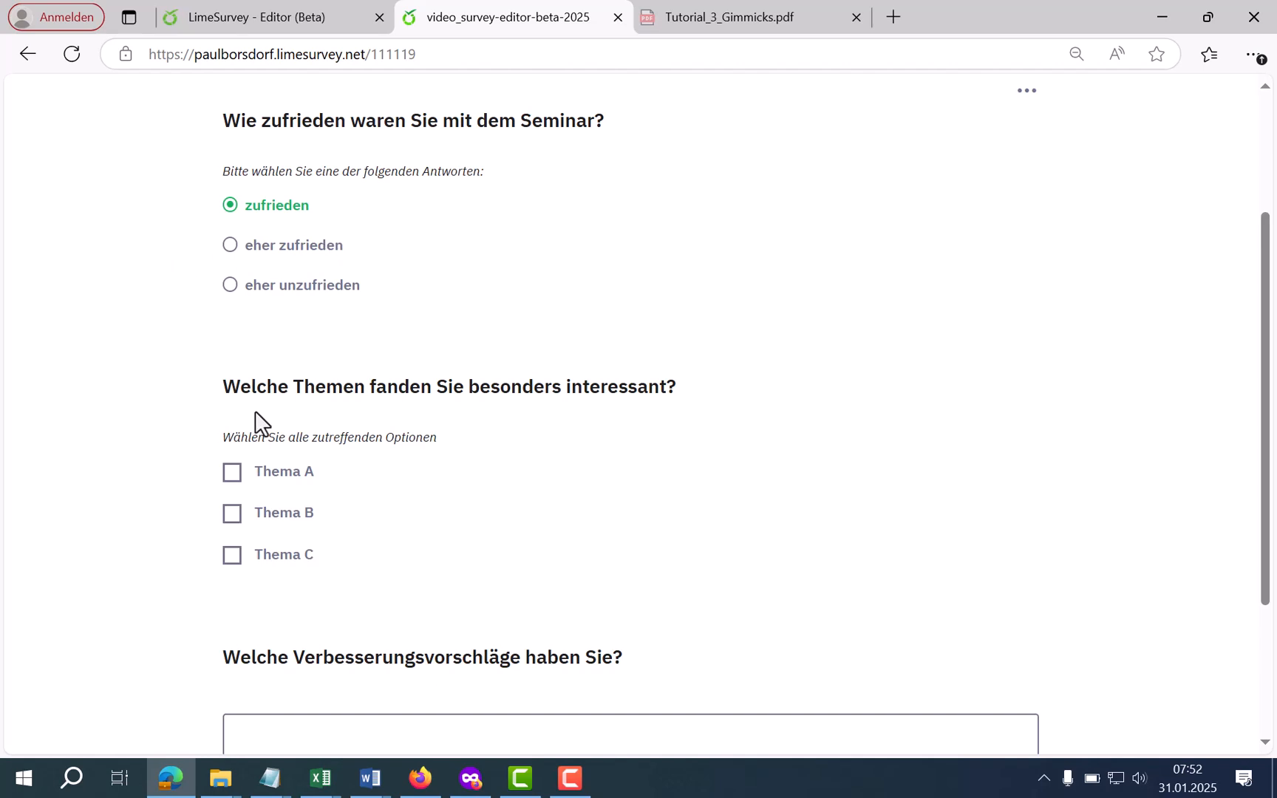
{"action": "left_click", "coordinate": [232, 477]}
{"action": "left_click", "coordinate": [236, 515]}
Step: Enter "test" as the answer to the improvement suggestions question and continue to the second question group
{"action": "scroll", "coordinate": [373, 410], "scroll_direction": "down", "scroll_amount": 3}
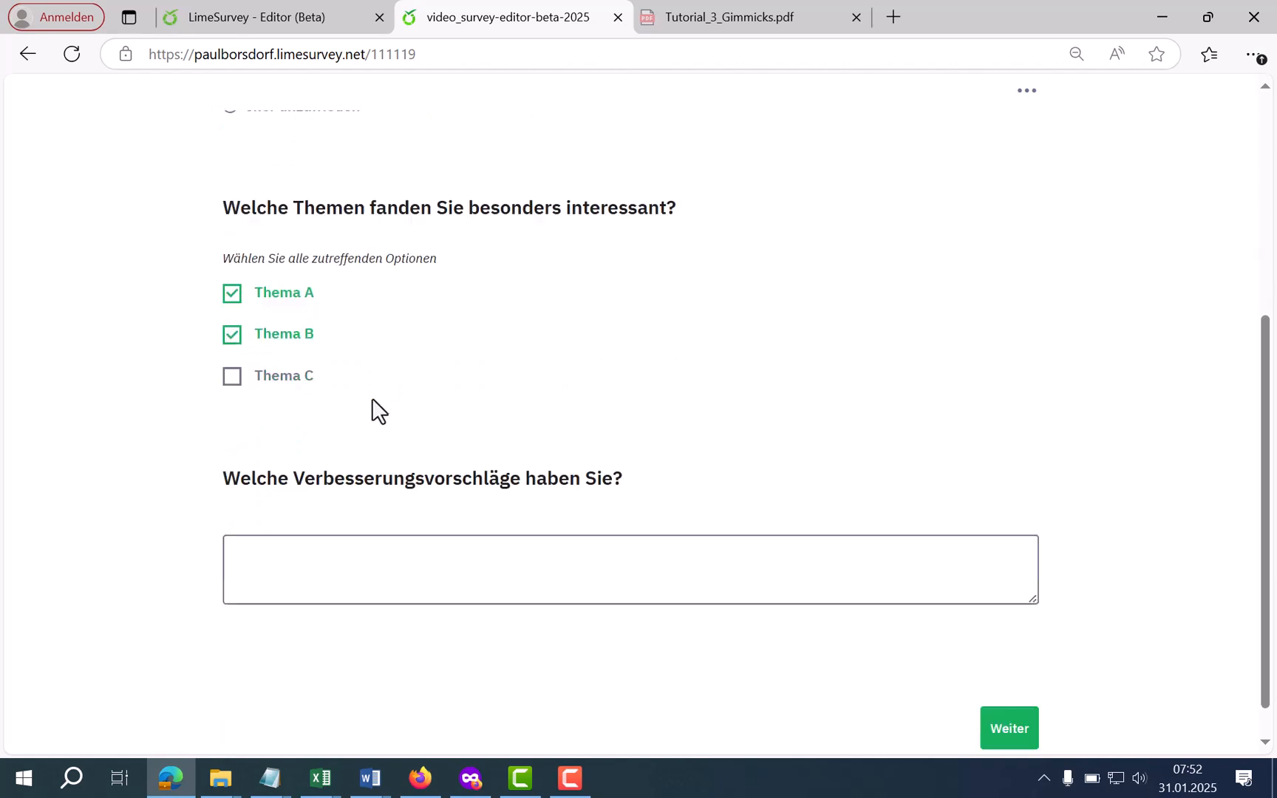
{"action": "left_click", "coordinate": [331, 530]}
{"action": "type", "text": "test"}
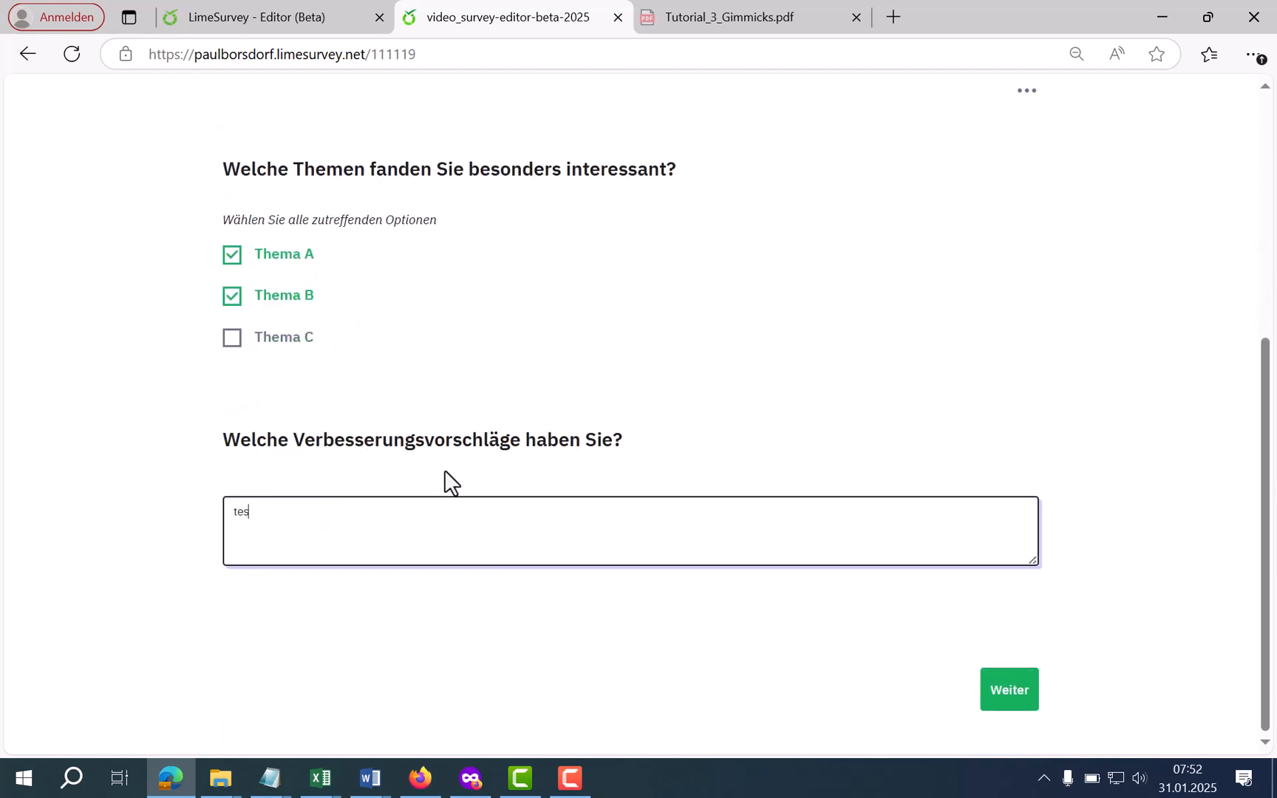
{"action": "left_click", "coordinate": [1022, 697]}
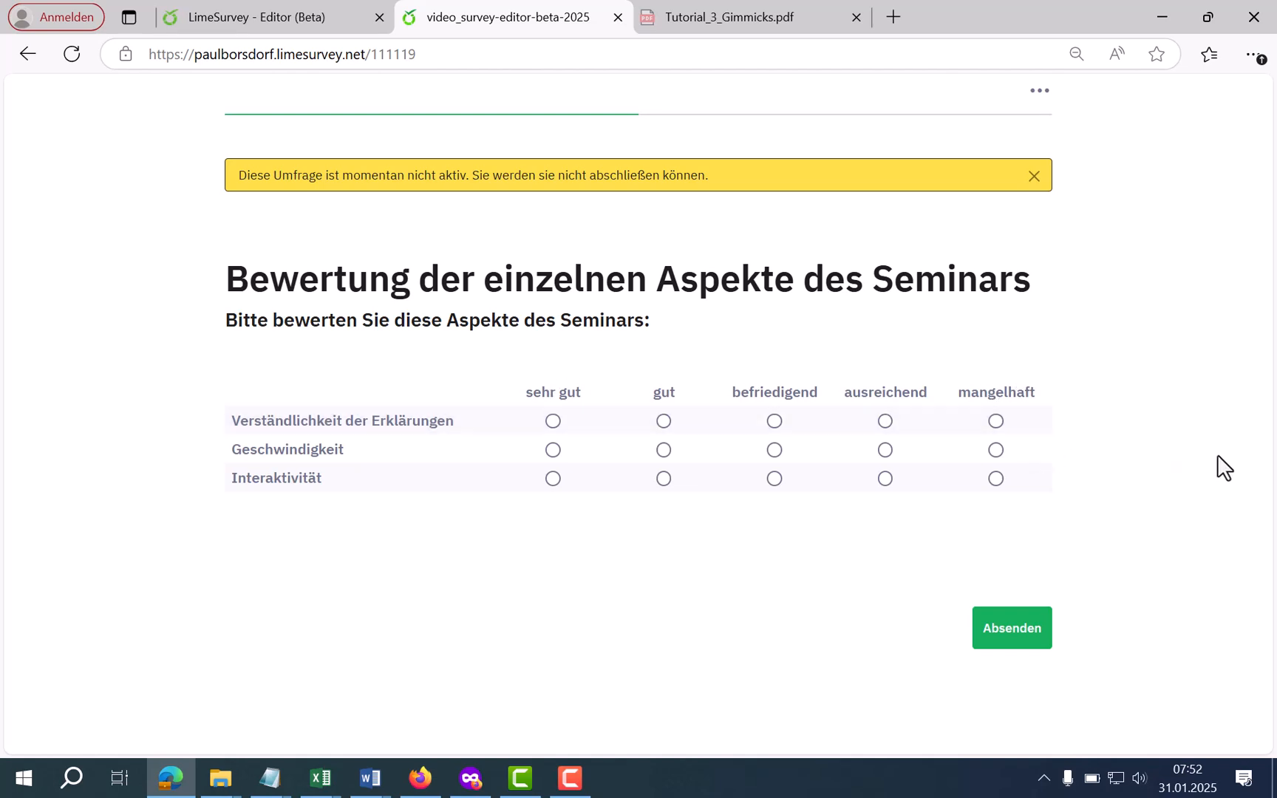
Step: Submit the survey without rating the seminar aspects, choosing to continue without answering, and close the preview after reading the end message
{"action": "left_click", "coordinate": [1004, 637]}
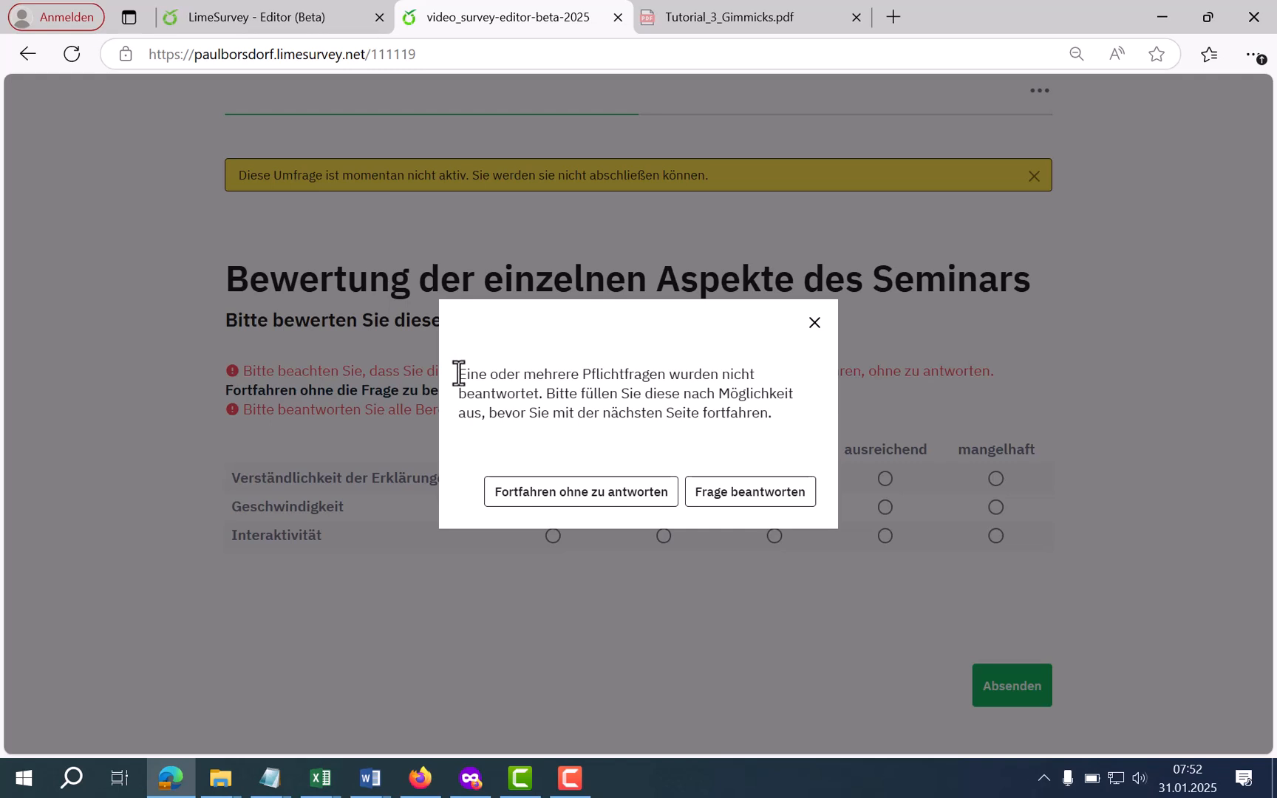
{"action": "left_click_drag", "start_coordinate": [459, 373], "coordinate": [769, 430]}
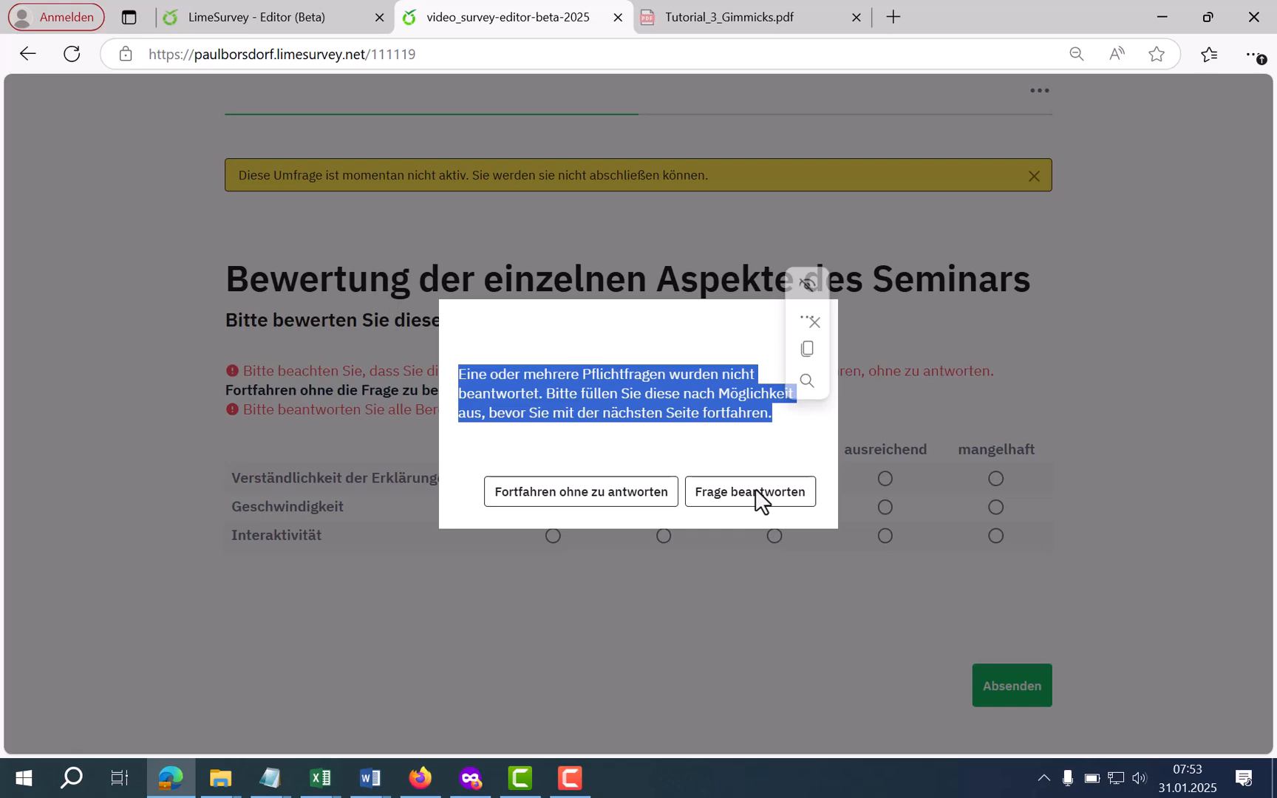
{"action": "left_click", "coordinate": [576, 497]}
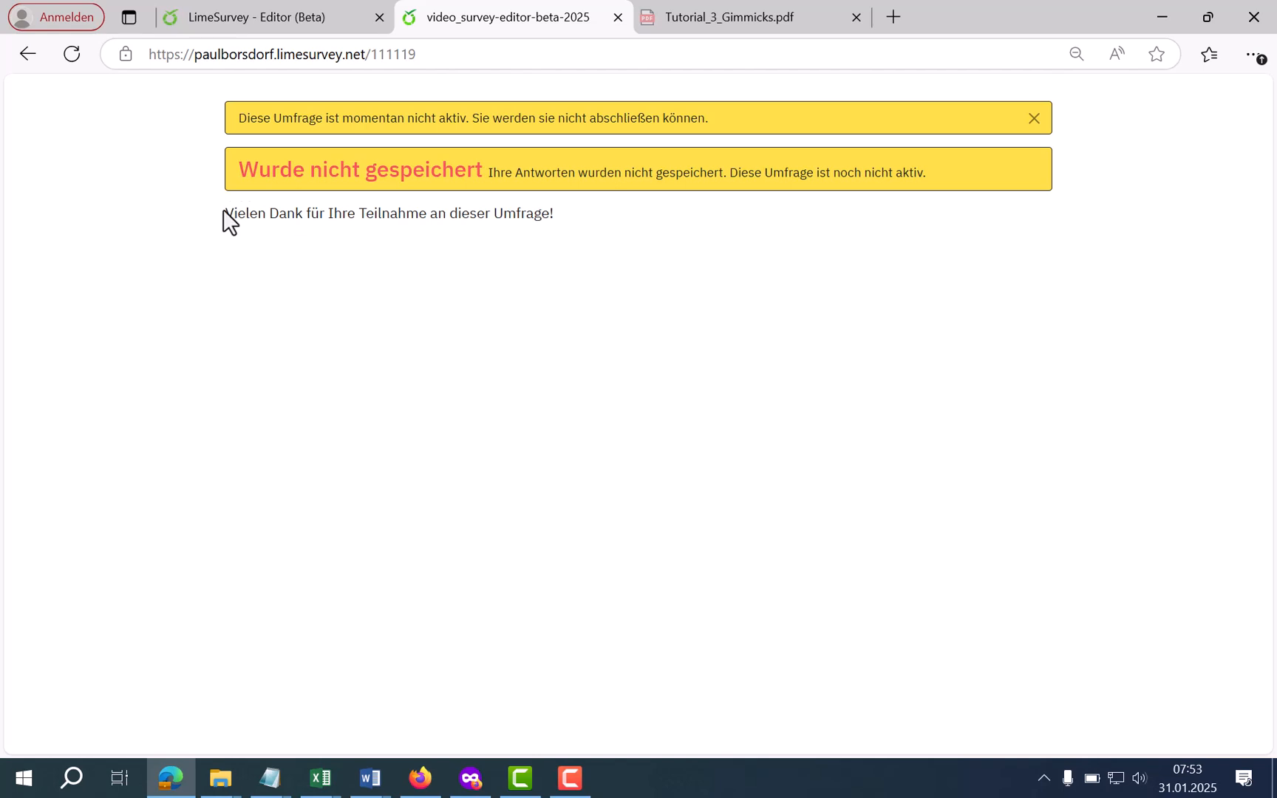
{"action": "left_click_drag", "start_coordinate": [223, 212], "coordinate": [570, 237]}
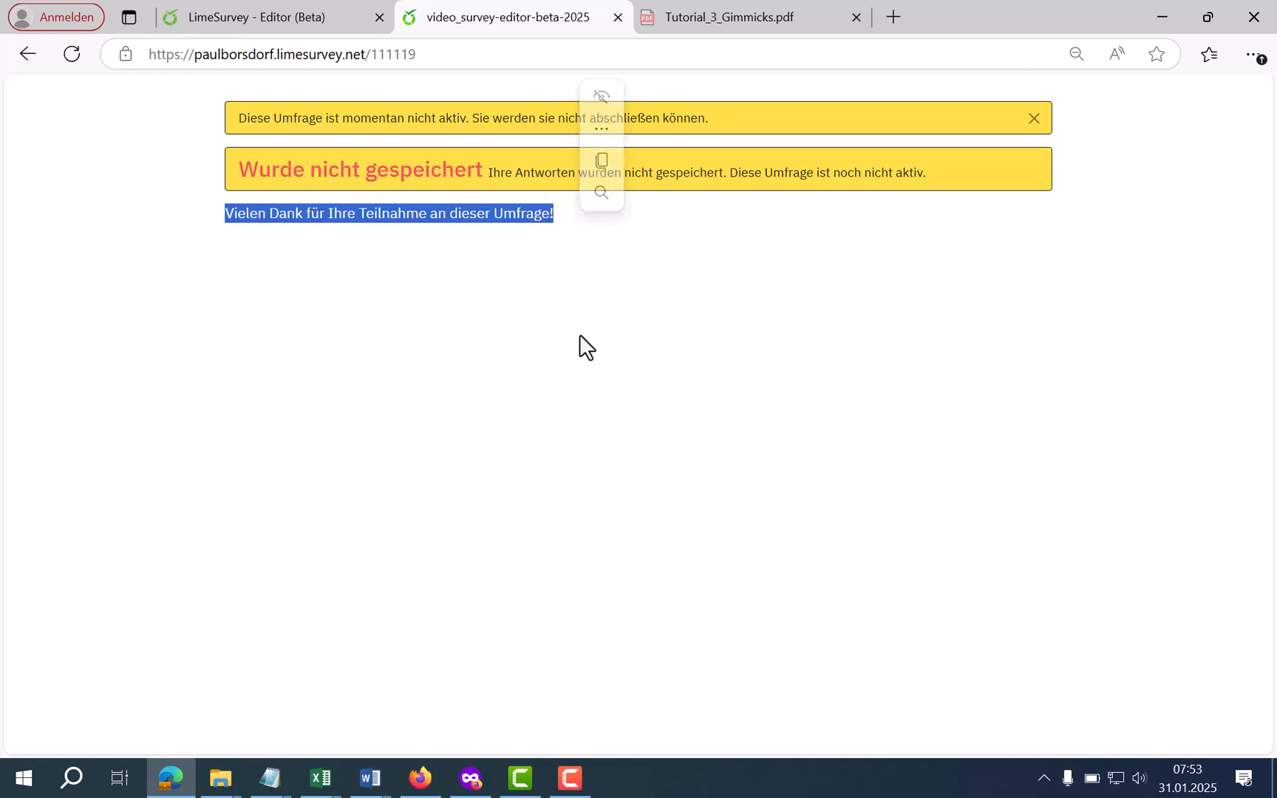
{"action": "key", "text": "ctrl+w"}
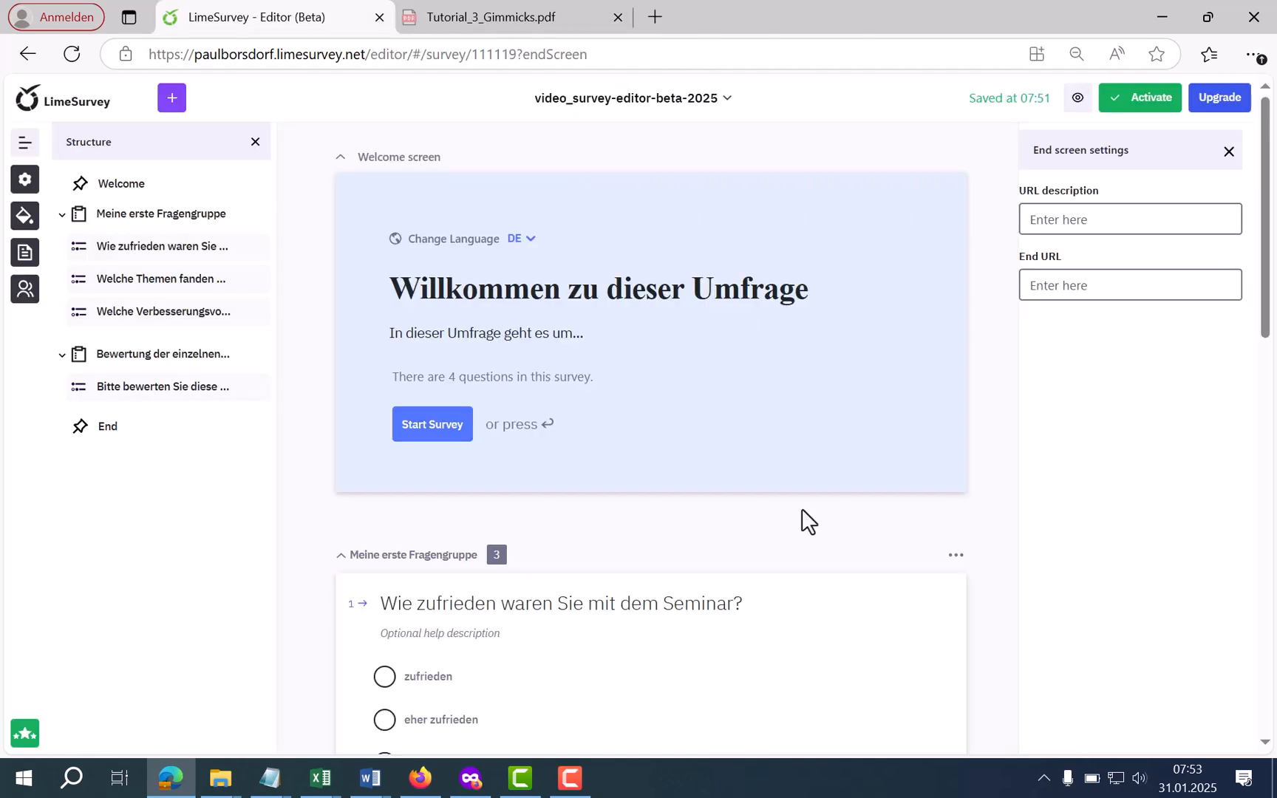